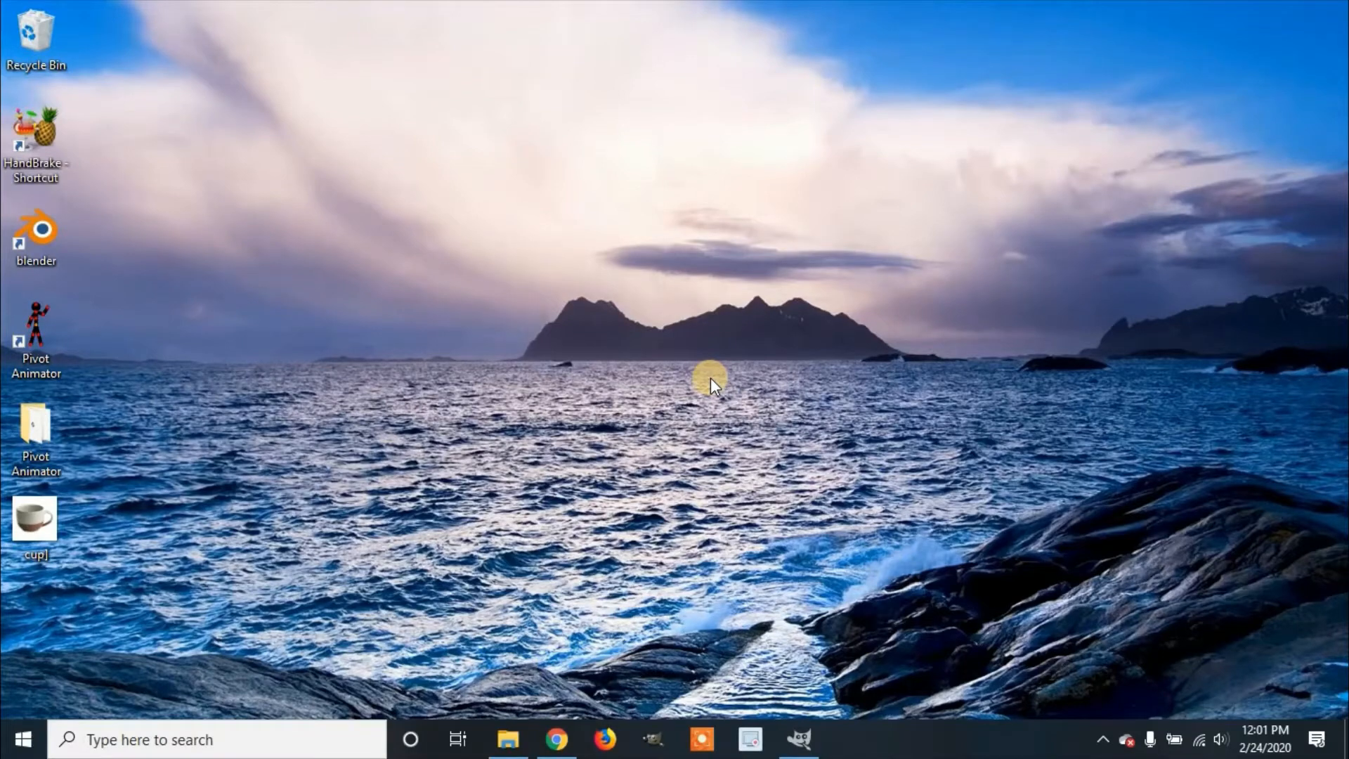
Step: Switch to GIMP and open the recent cup] image from File Explorer in it as a new image
left_click(786, 731)
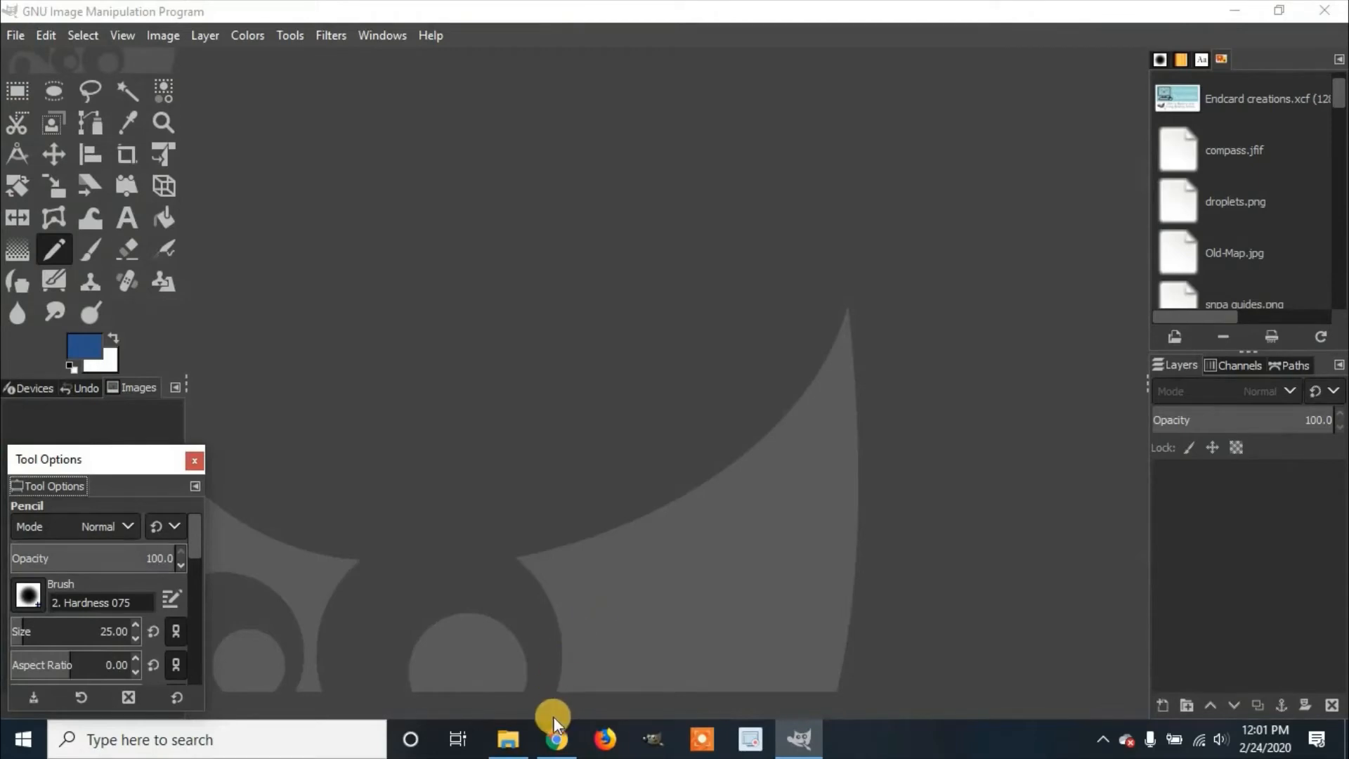
left_click(513, 743)
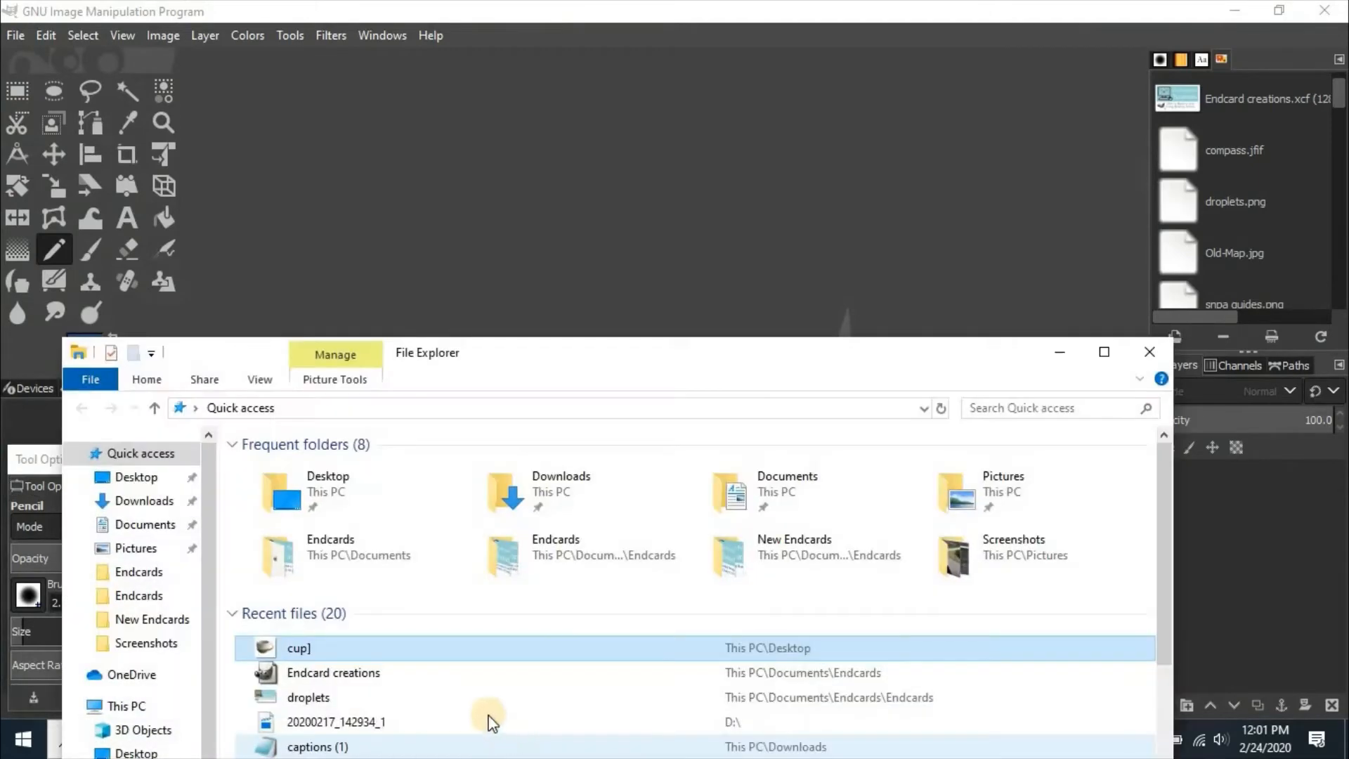
left_click(448, 652)
left_click_drag(454, 648, 702, 201)
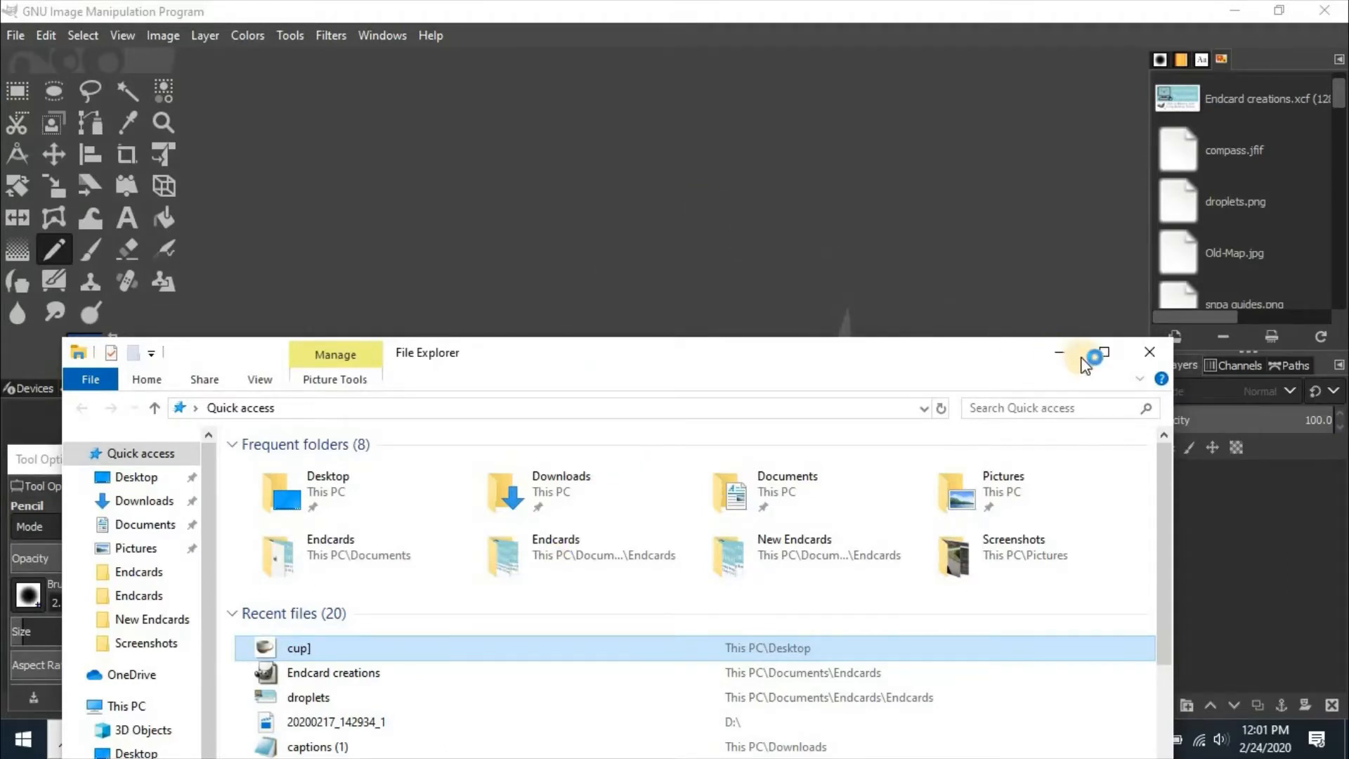
left_click(1060, 353)
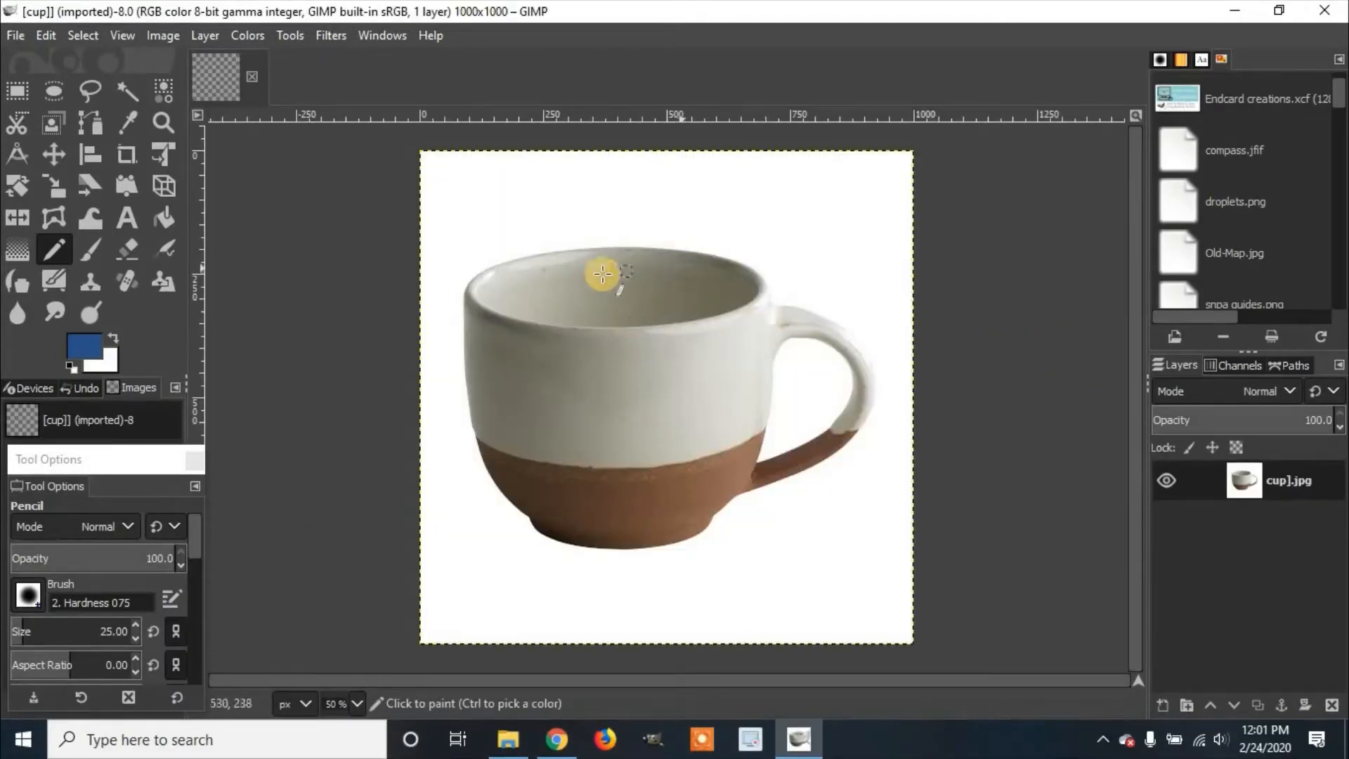
Step: Start a Scissors Select outline along the cup's back rim, placing five points from the rim's left portion to past its middle
left_click(16, 125)
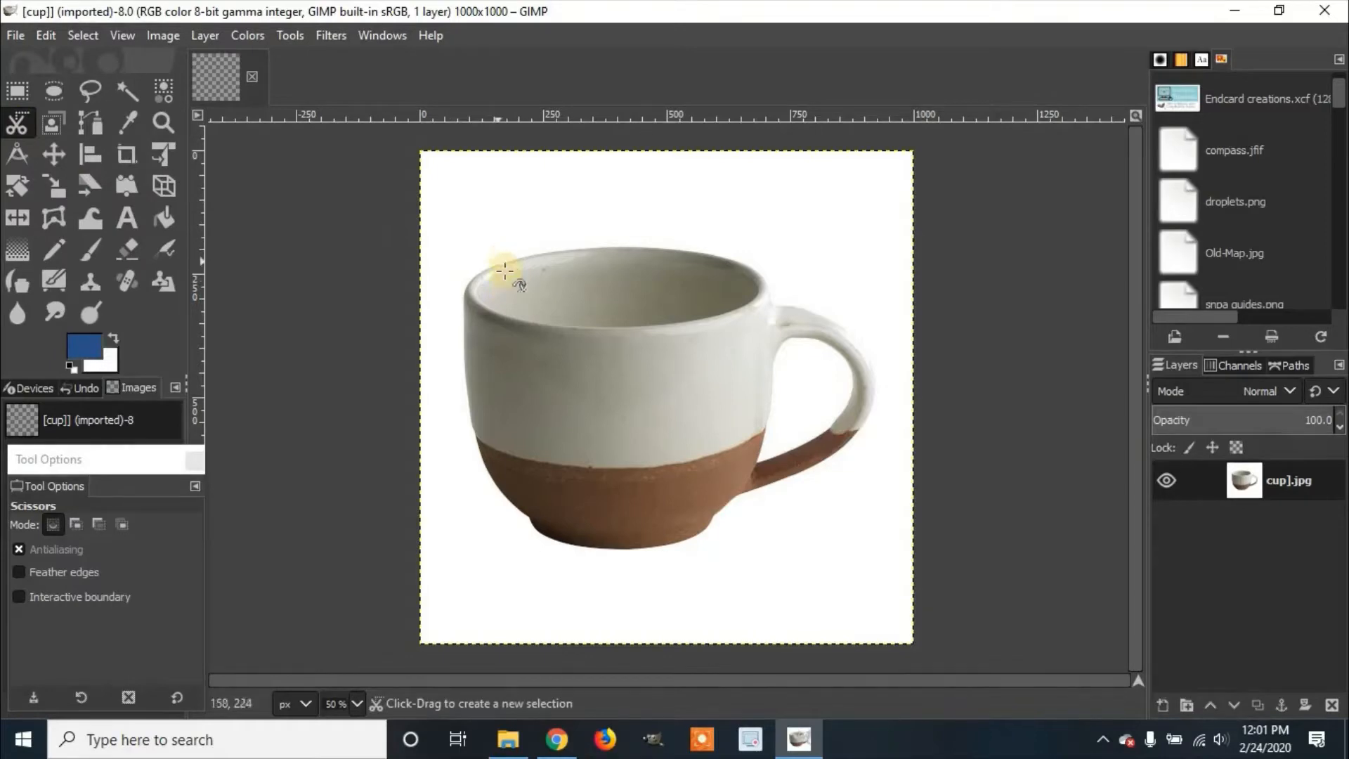
key("ctrl")
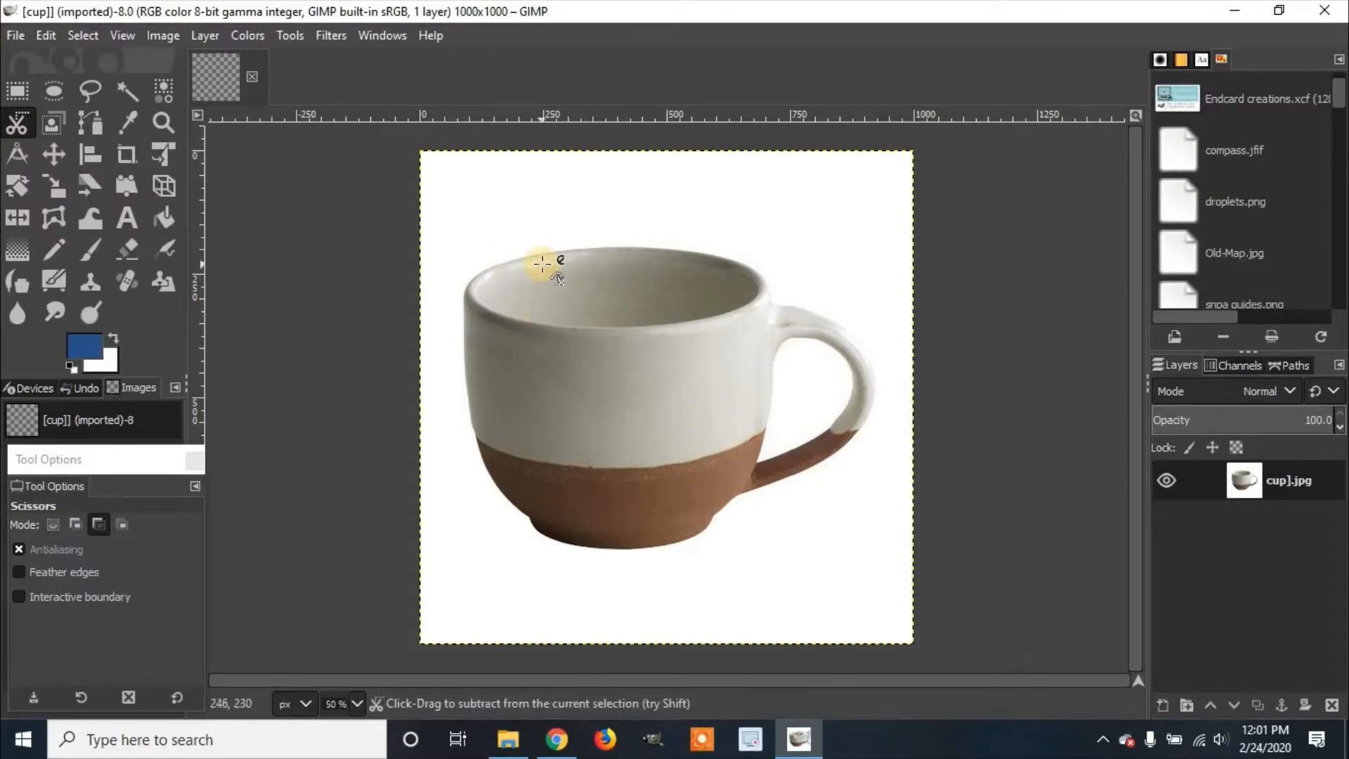
scroll(543, 263, "up", 2)
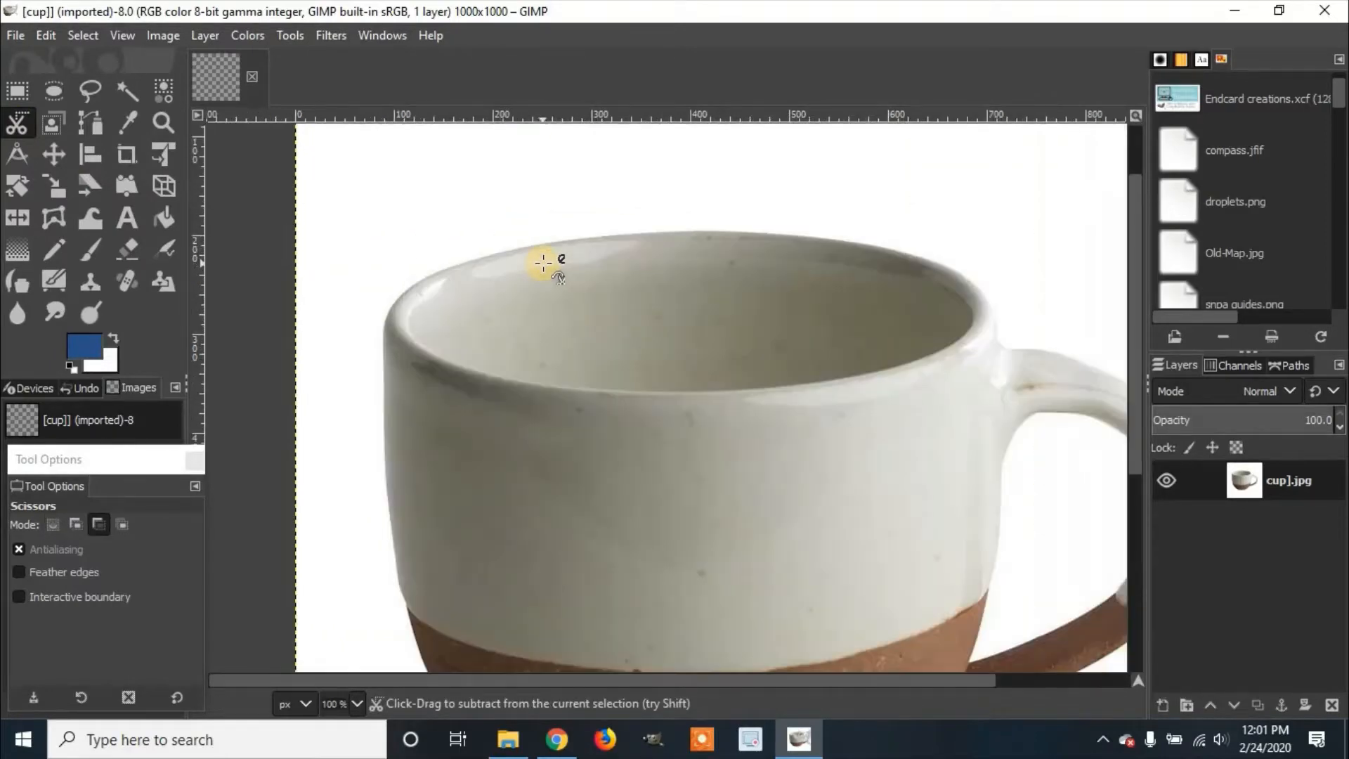
scroll(544, 263, "up", 1)
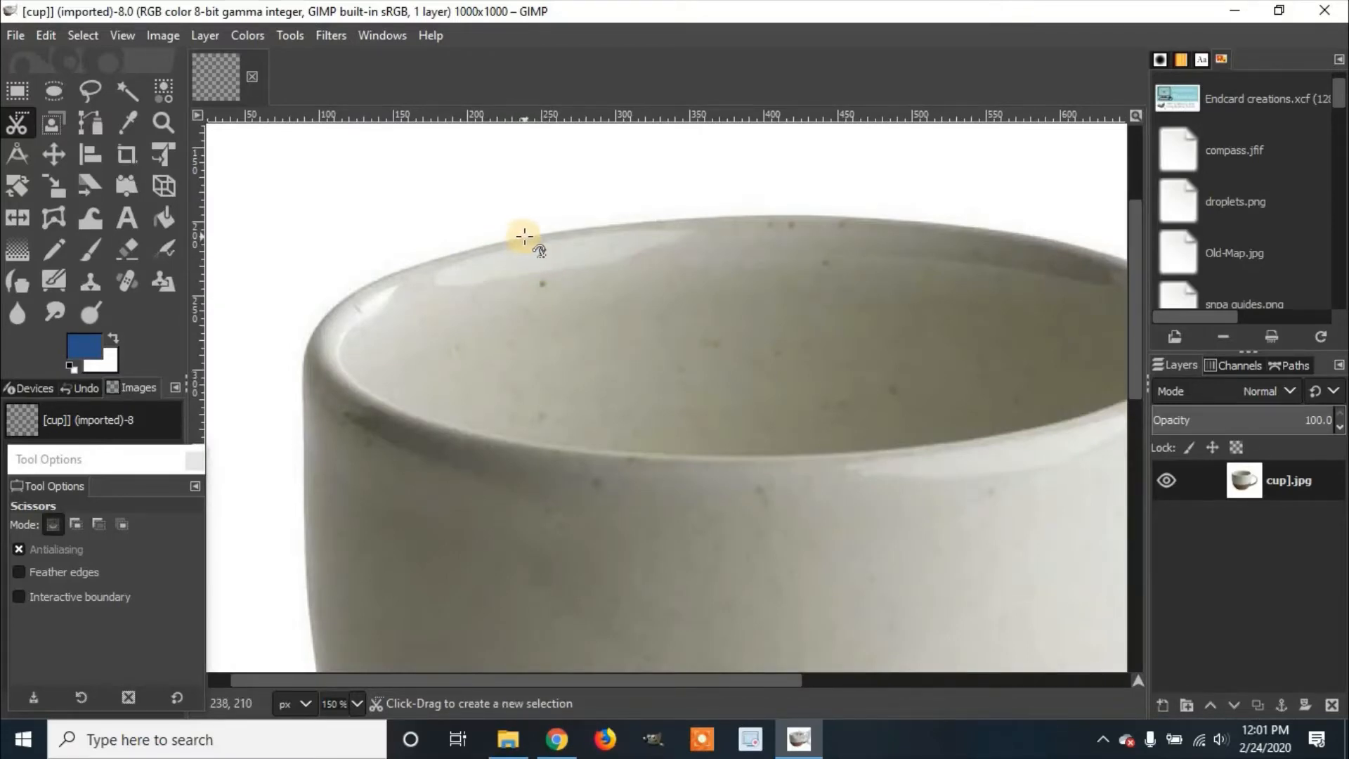
left_click(525, 236)
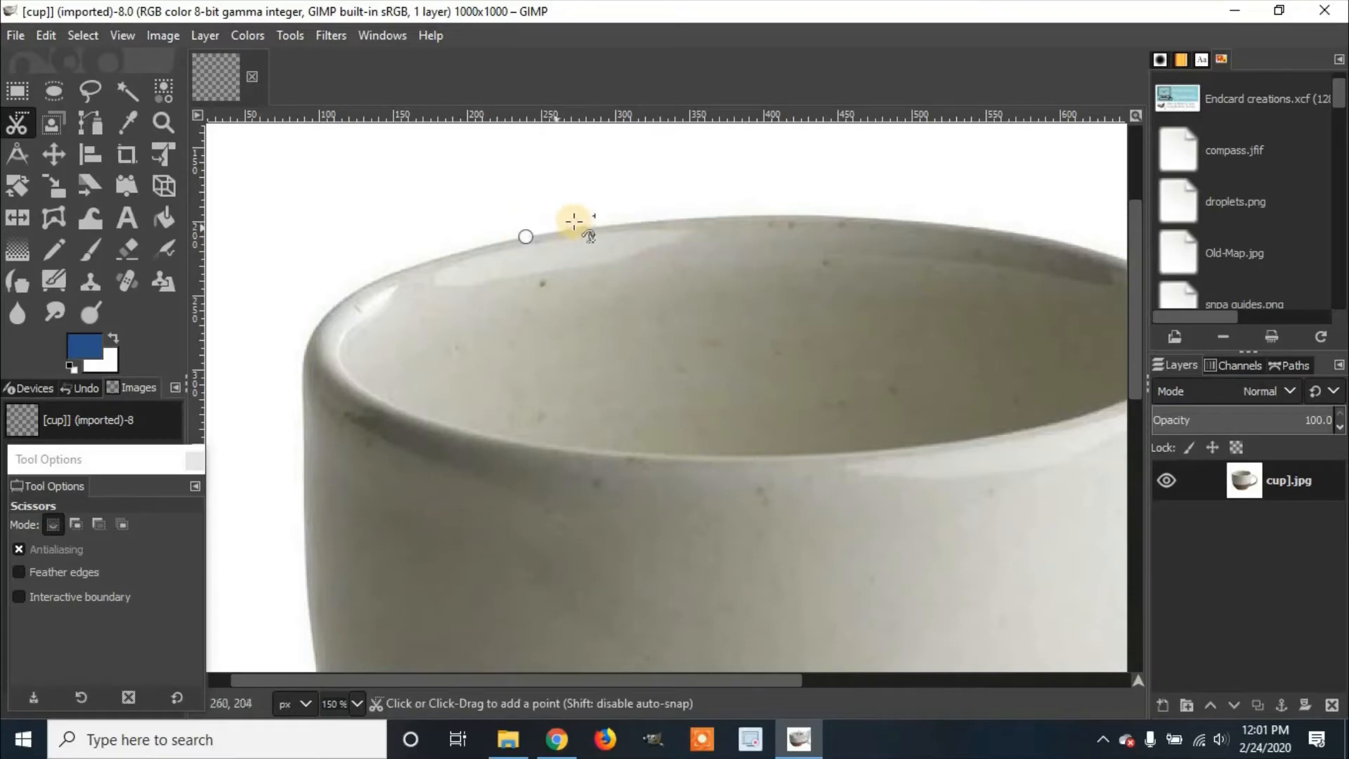
left_click(637, 222)
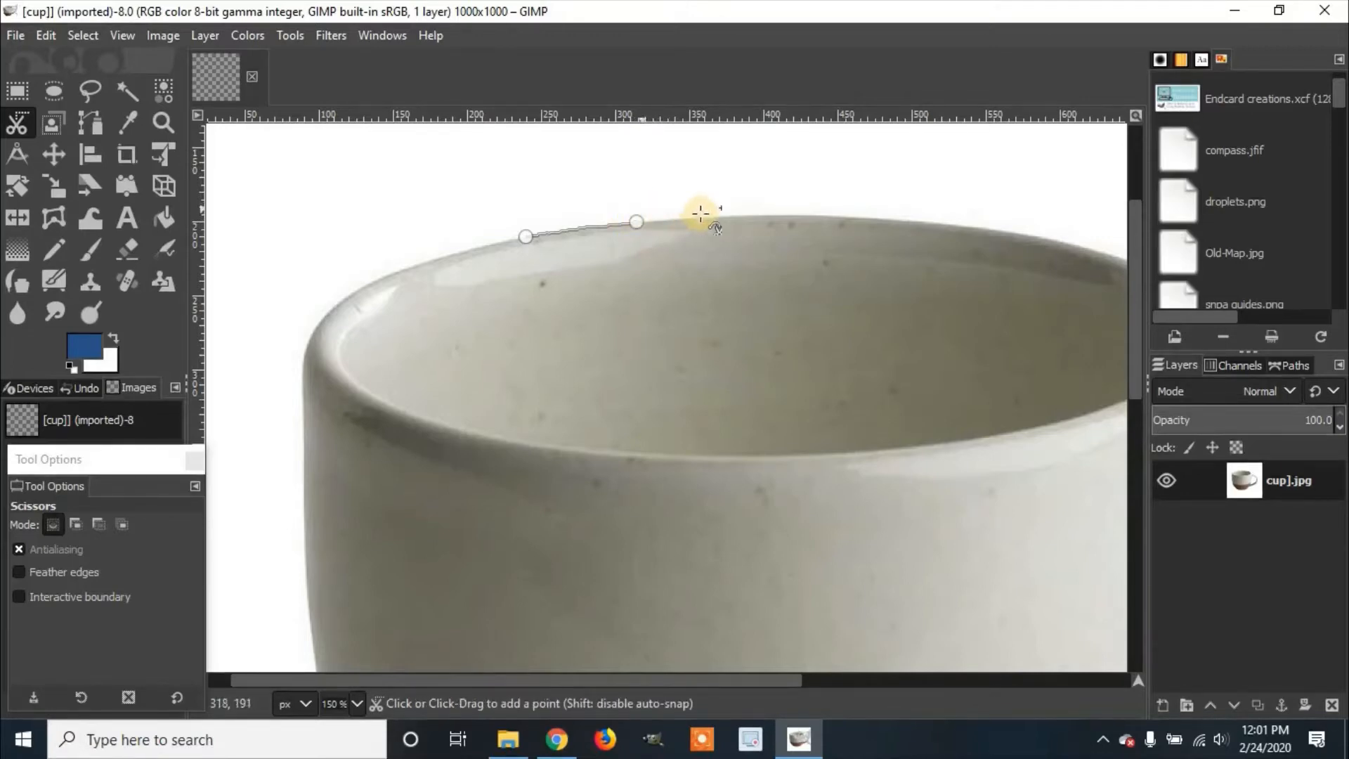
left_click(736, 216)
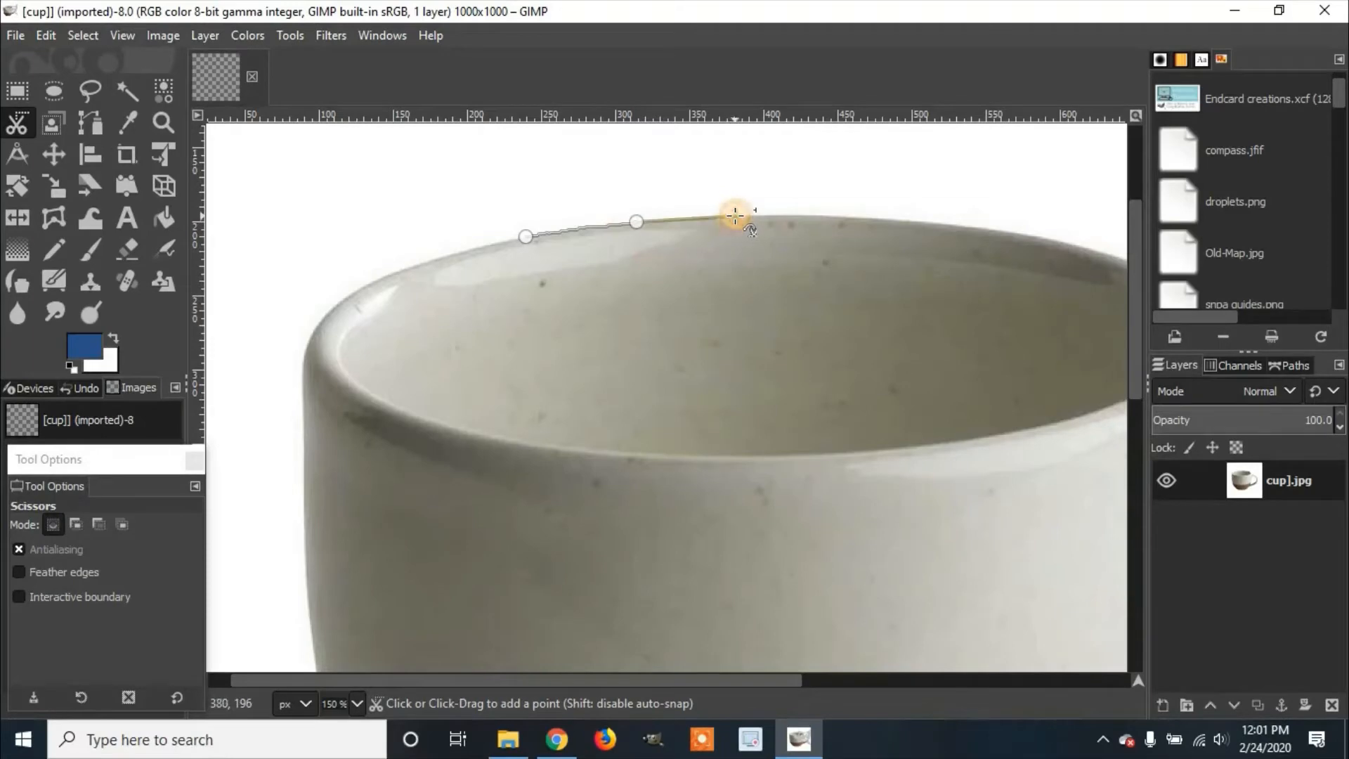
left_click(830, 213)
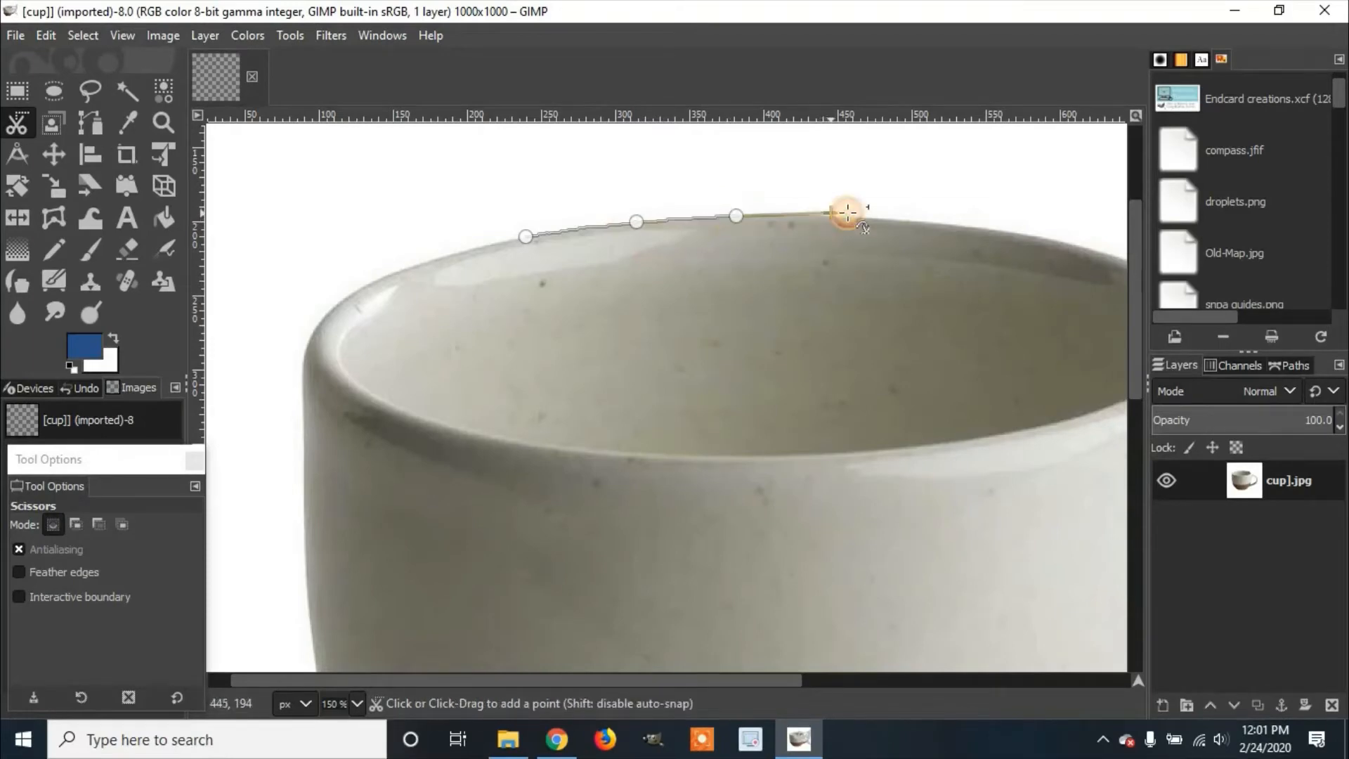
left_click(955, 220)
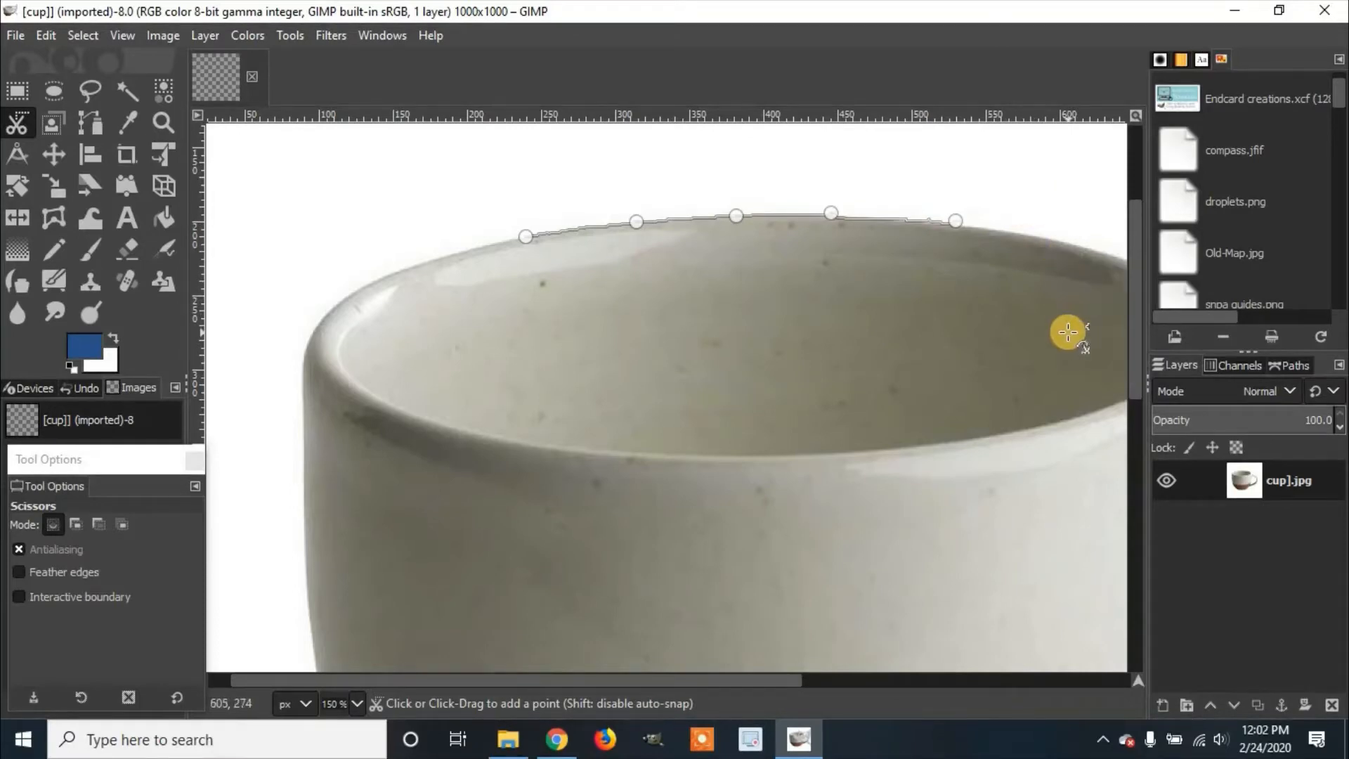
Step: Continue the scissors outline around the right end of the rim down to where the handle meets the cup
left_click_drag(1063, 308, 675, 347)
scroll(668, 353, "up", 2)
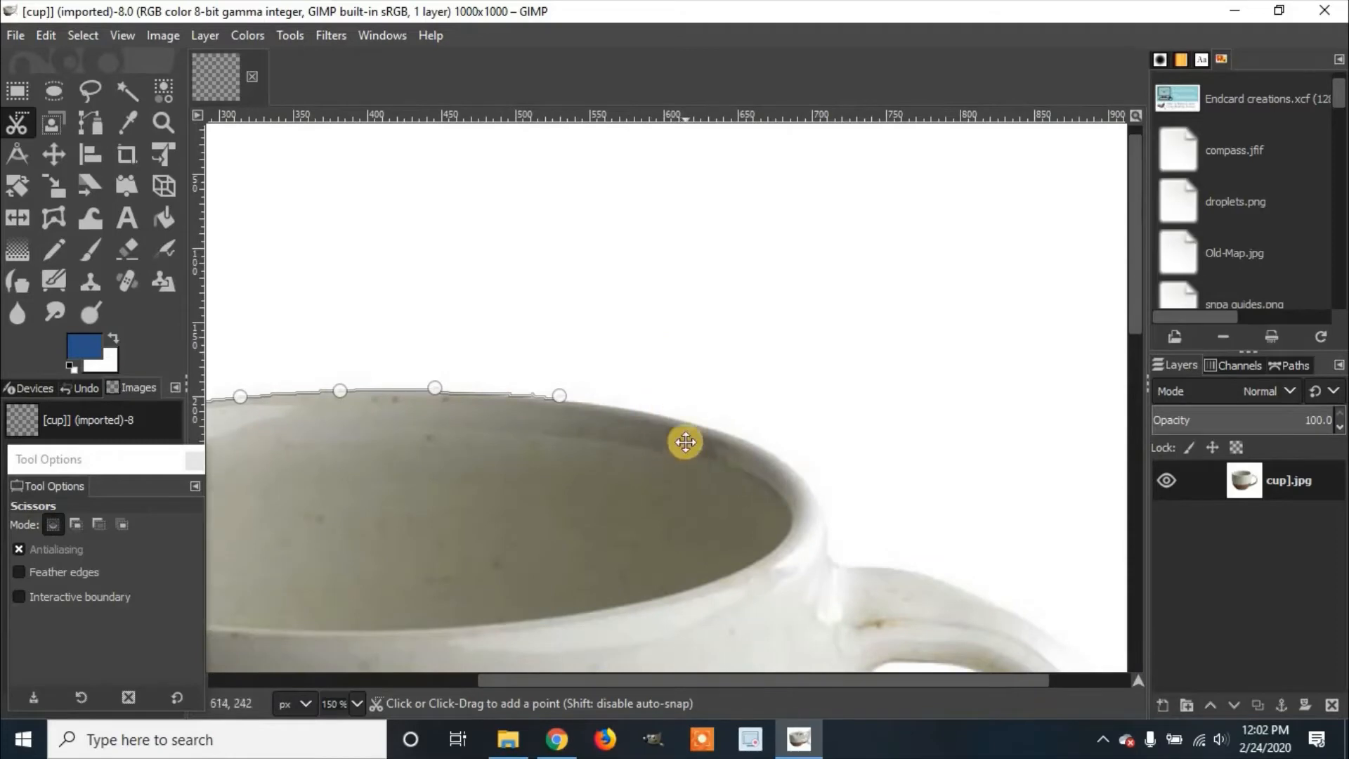
left_click_drag(687, 443, 692, 327)
left_click(694, 298)
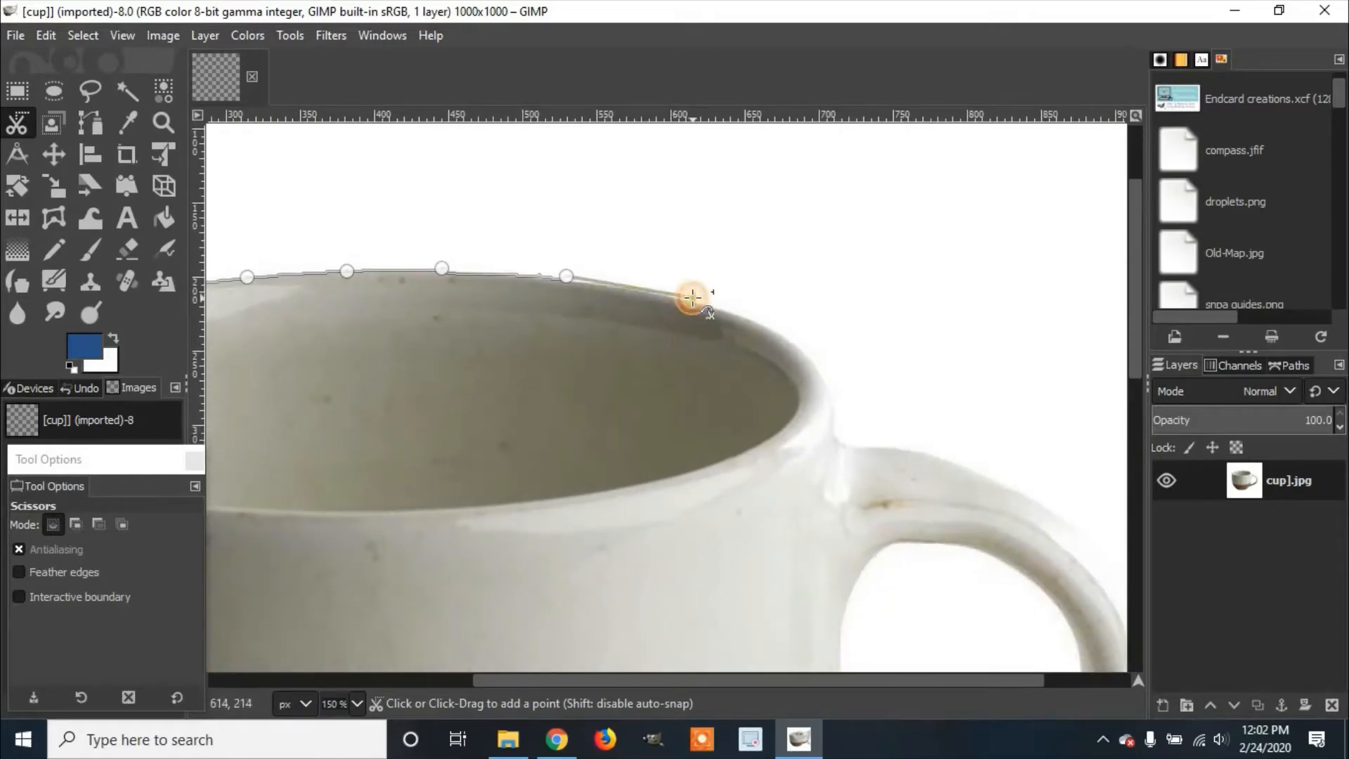
left_click(771, 326)
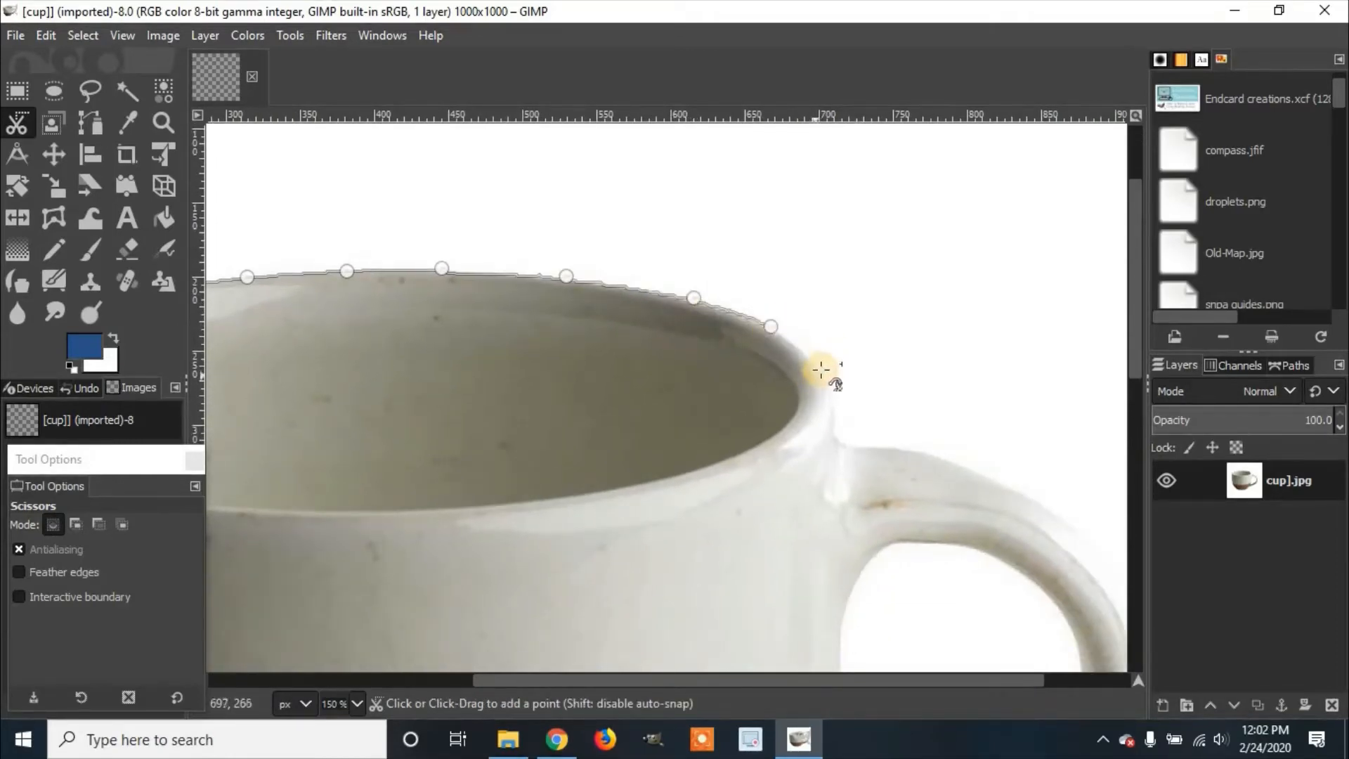
left_click(822, 367)
left_click(839, 437)
Step: Trace the upper outer edge of the handle, adding an extra point to pull the stray segment onto the edge
left_click(881, 447)
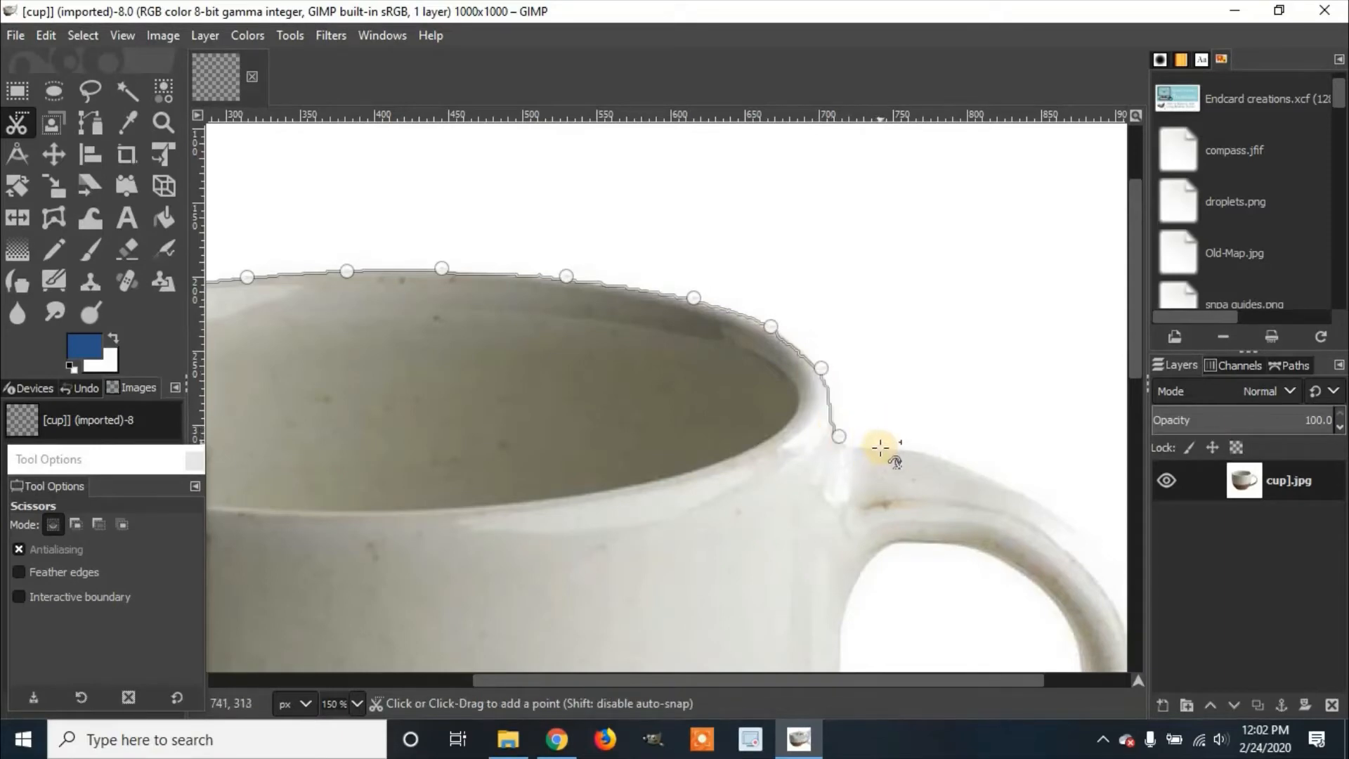
left_click(924, 454)
left_click(974, 473)
left_click_drag(1009, 491, 674, 346)
left_click(715, 374)
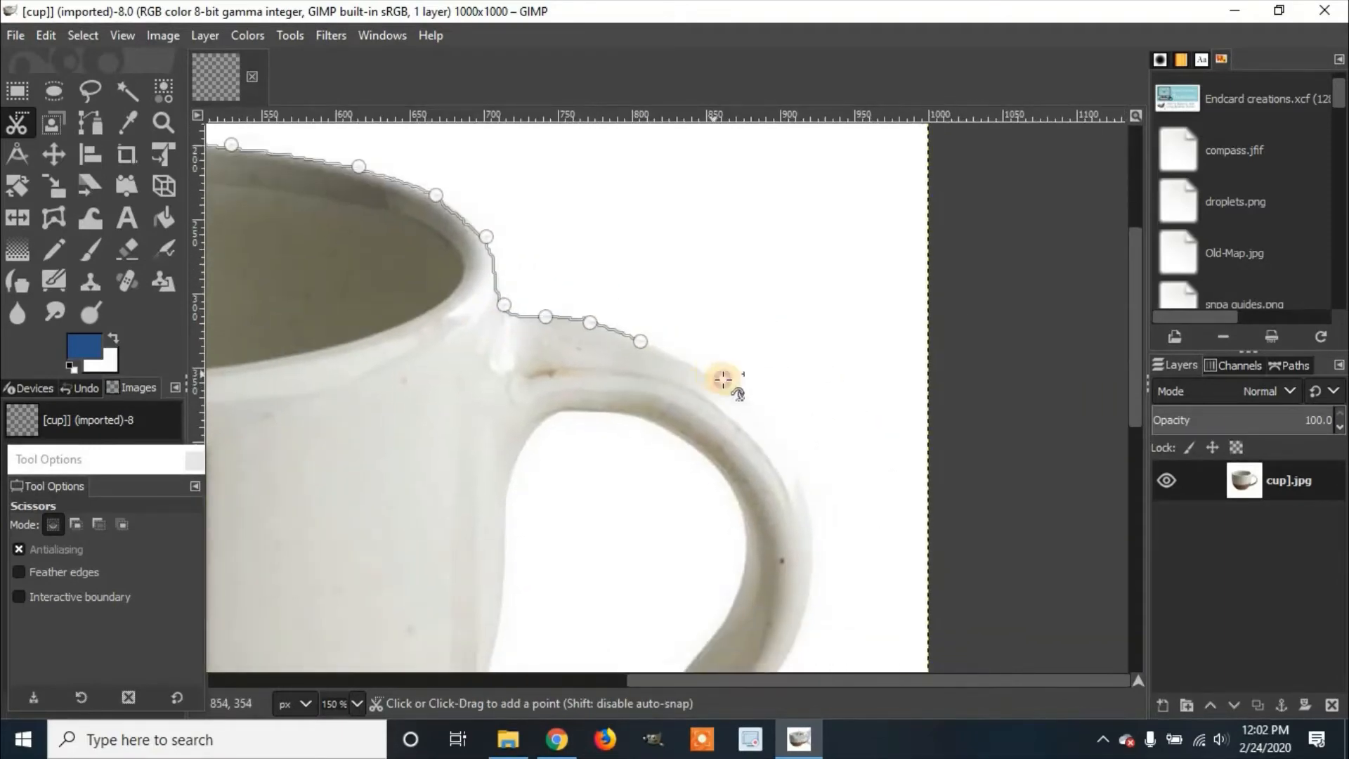
left_click(777, 431)
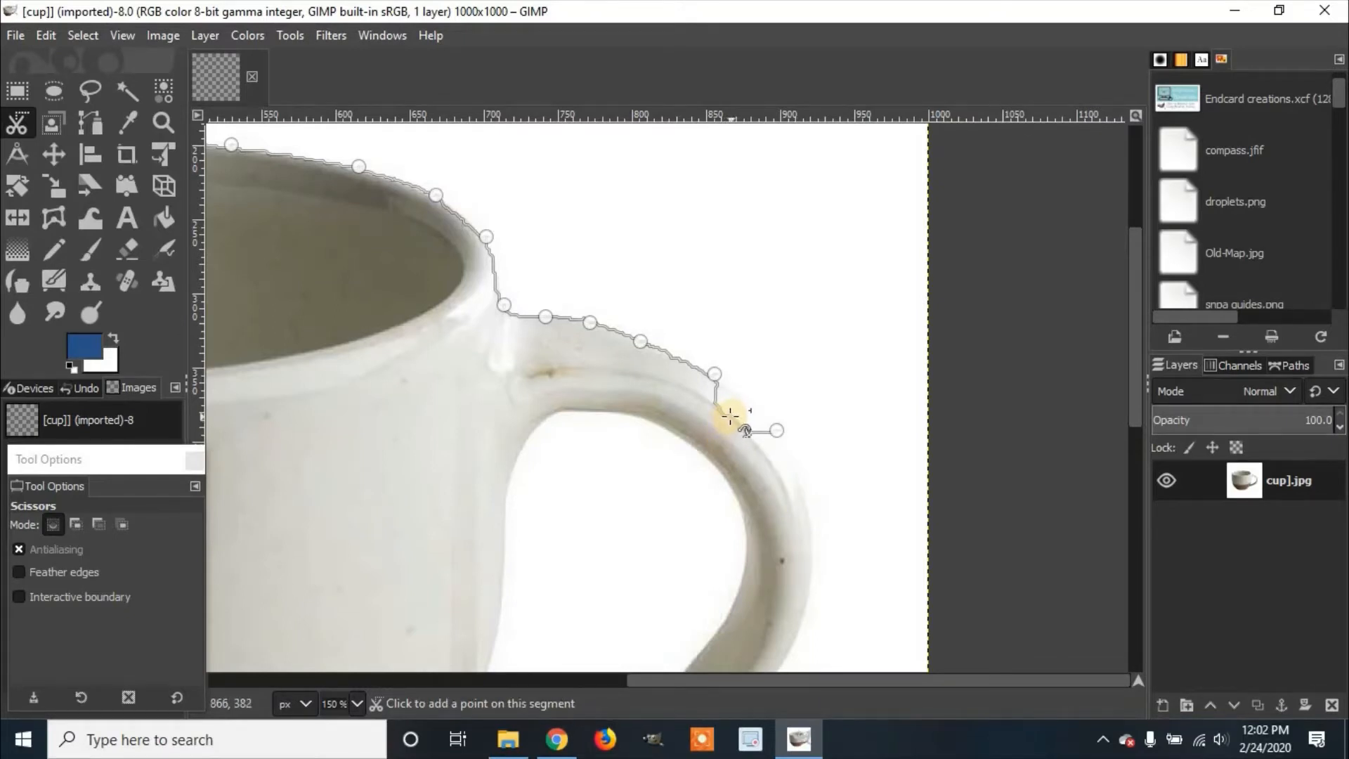
left_click_drag(730, 416, 745, 401)
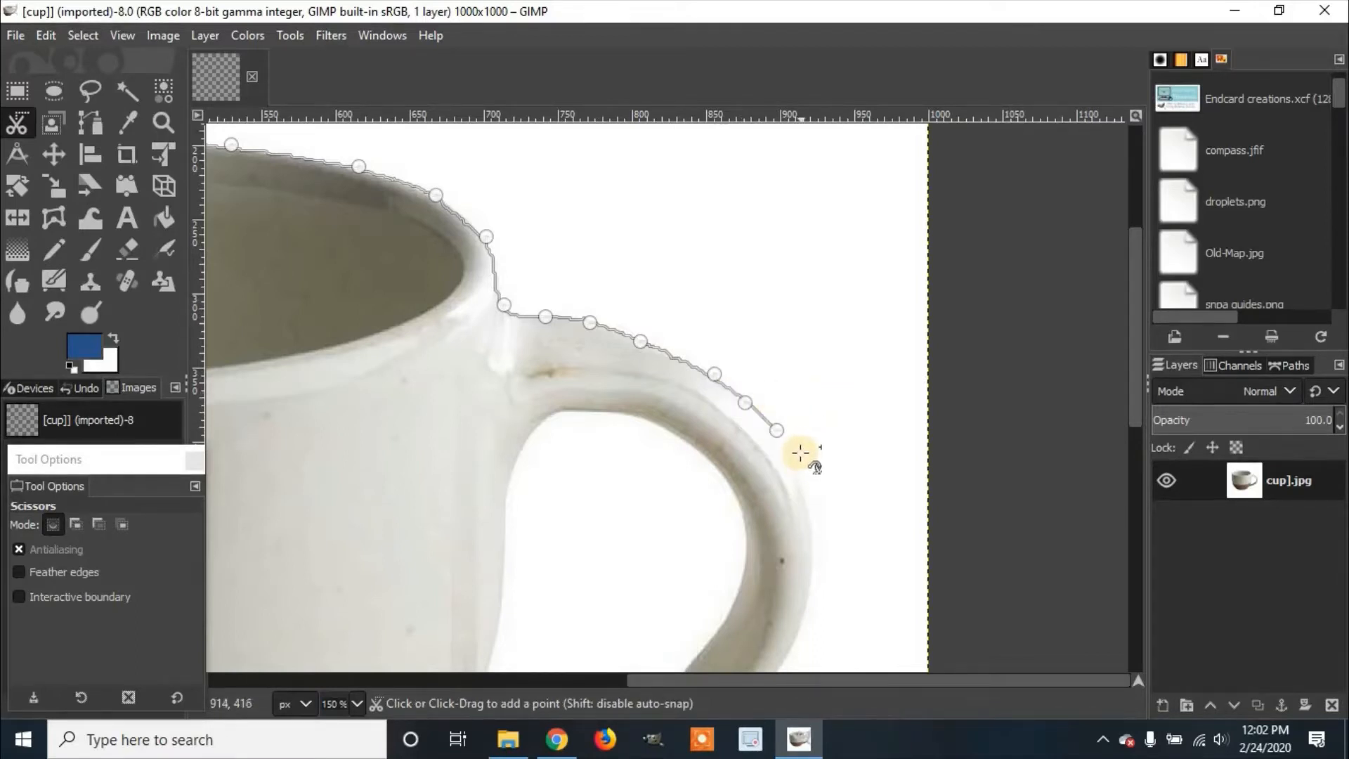
Step: Extend the outline around the handle's outermost curve down to the start of its brown section, adding correction points
left_click_drag(815, 421, 735, 317)
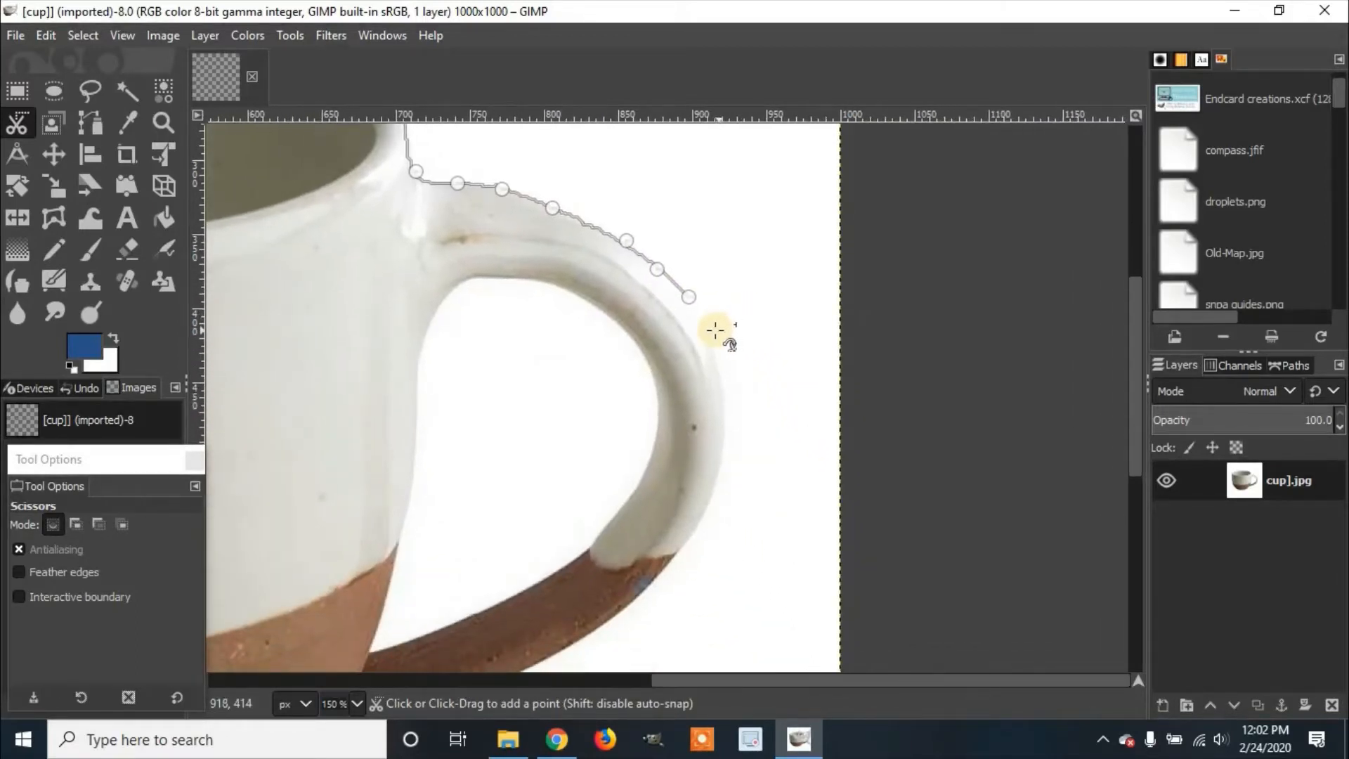
left_click(715, 331)
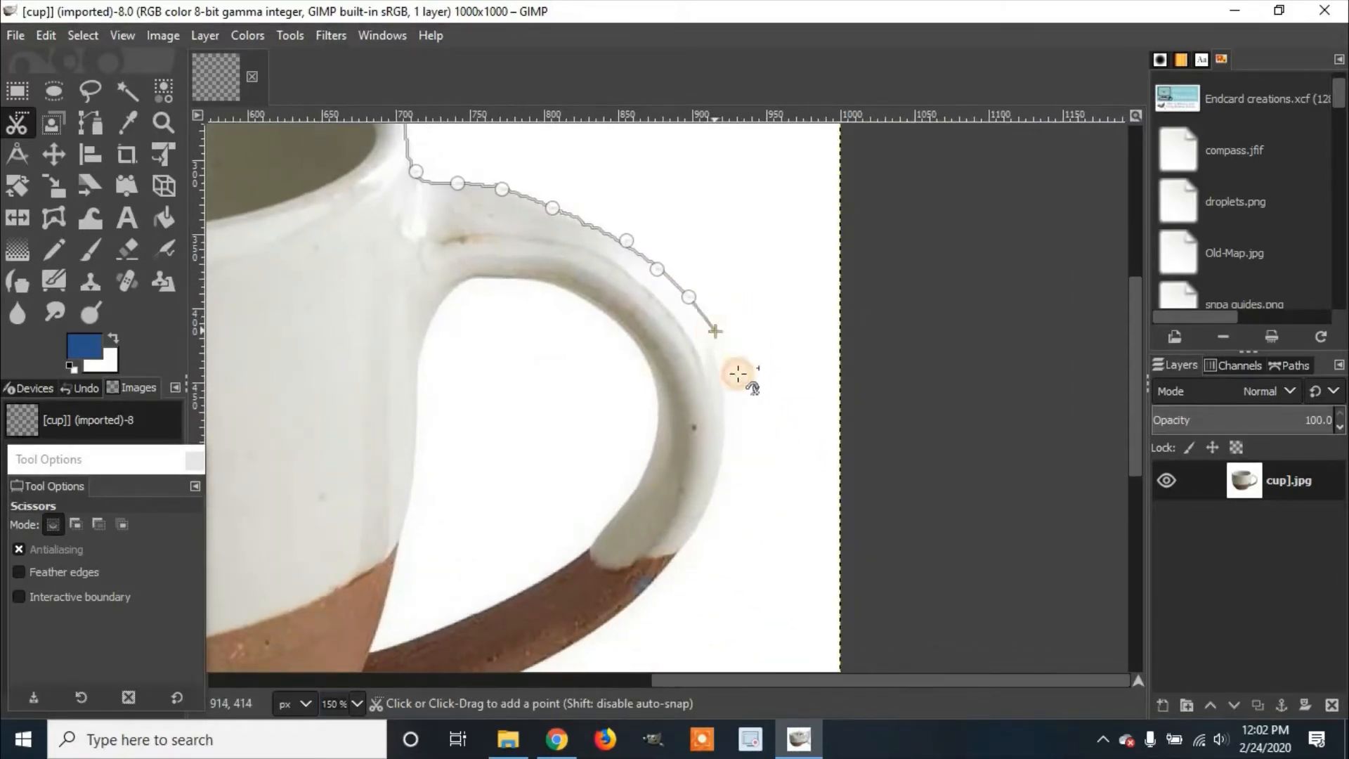
left_click(729, 408)
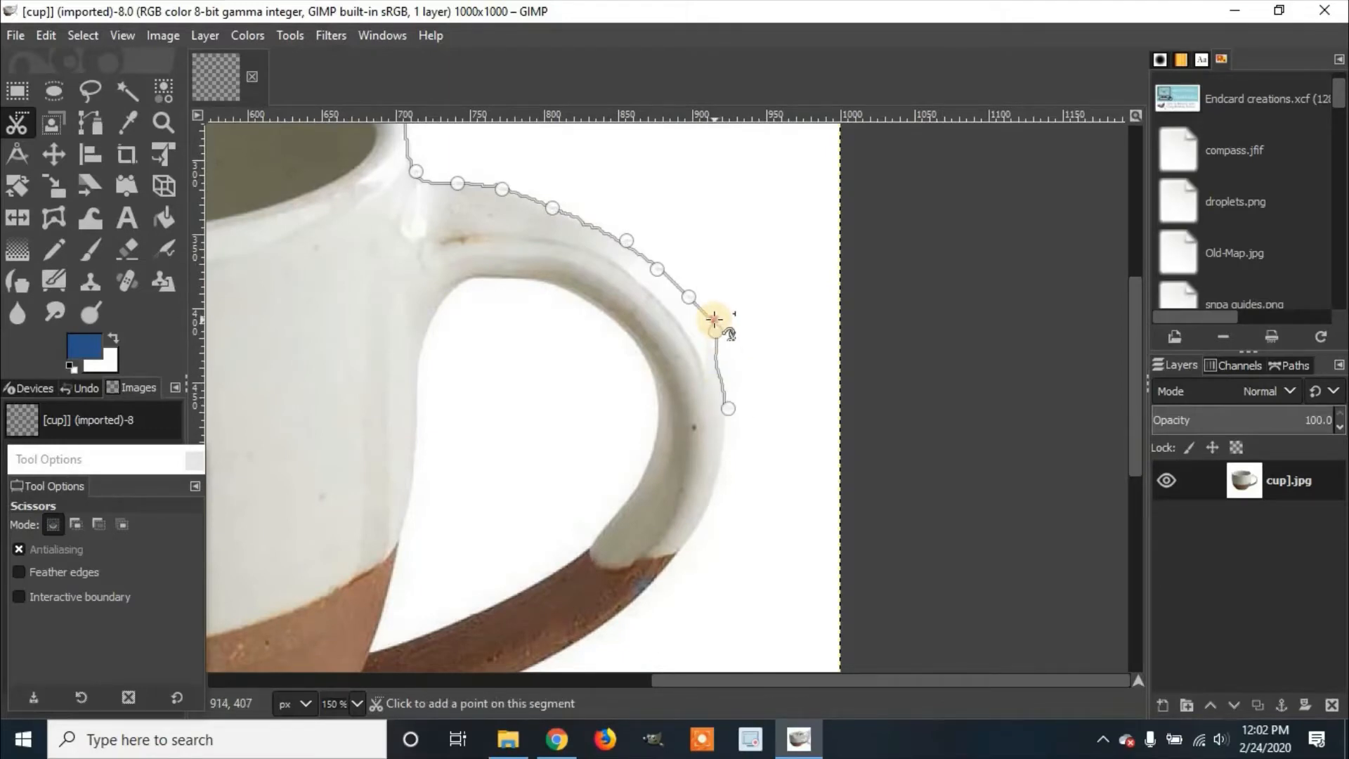
left_click(710, 322)
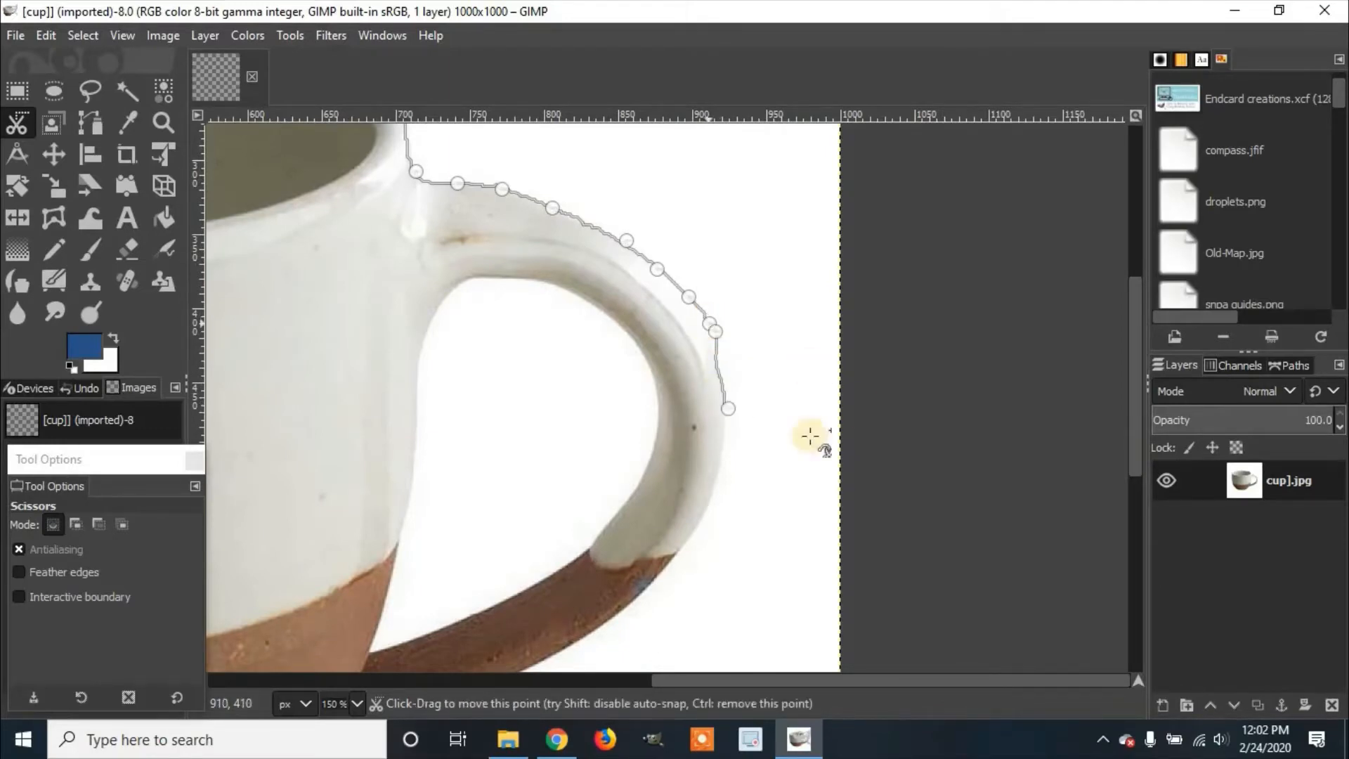
scroll(693, 380, "down", 3)
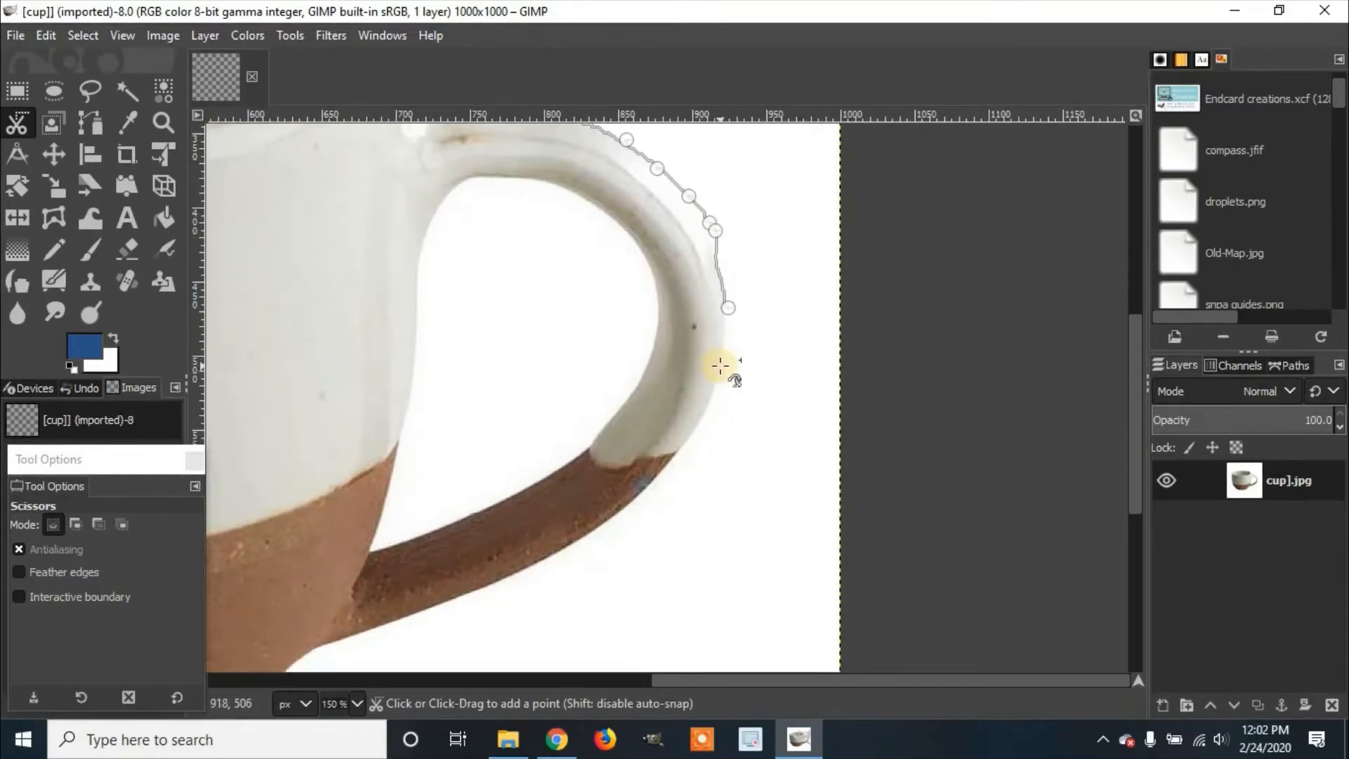
left_click(721, 366)
left_click(700, 421)
left_click(656, 479)
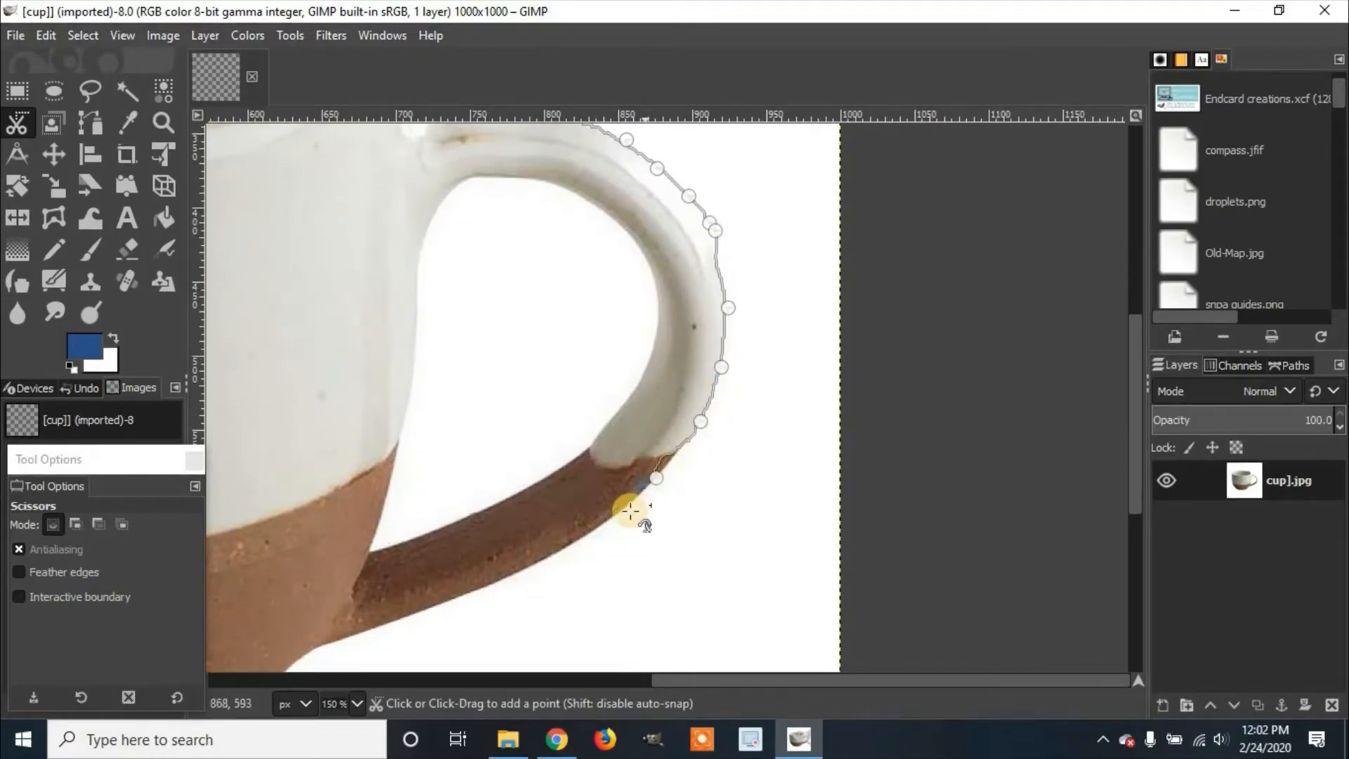
left_click(667, 465)
Step: Outline the upper half of the handle's brown outer edge, inserting extra points where the path strays from the edge
left_click_drag(663, 508, 762, 379)
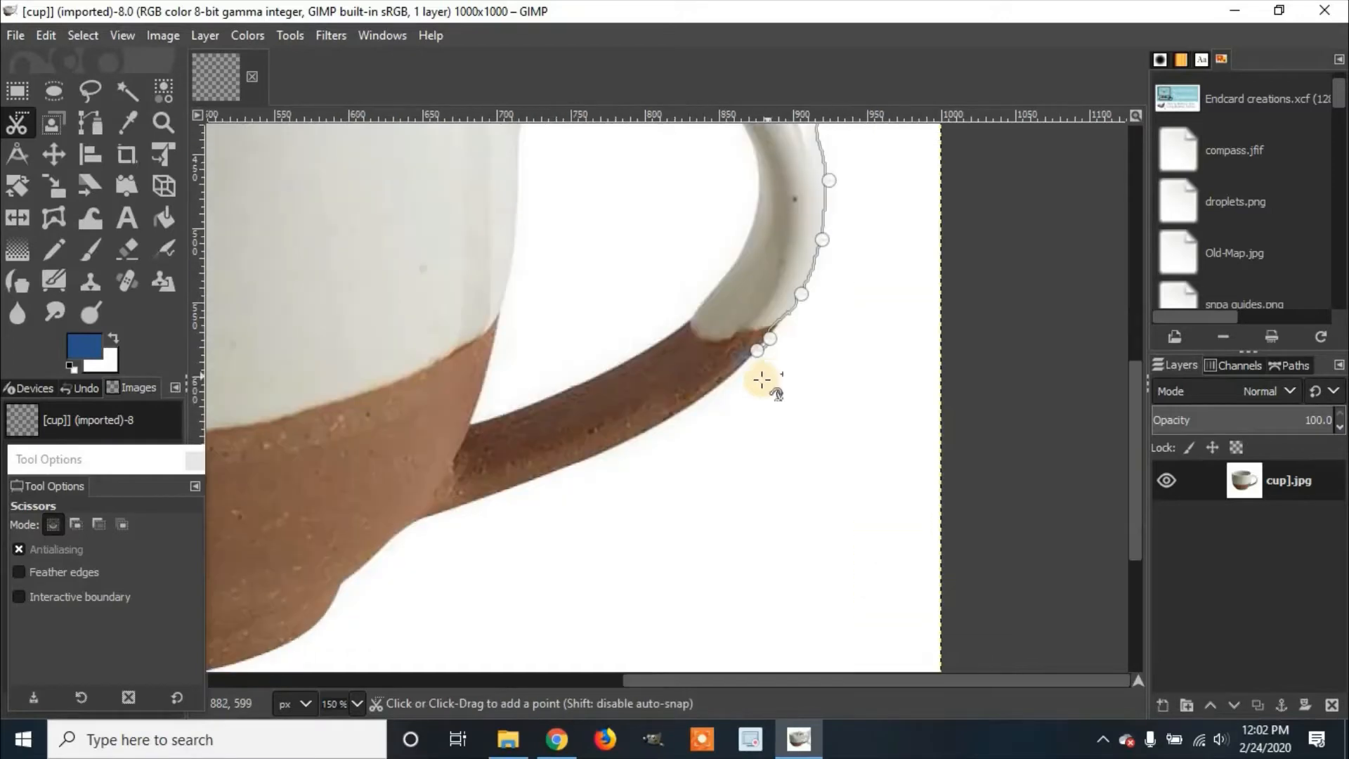
left_click(782, 322)
left_click(725, 382)
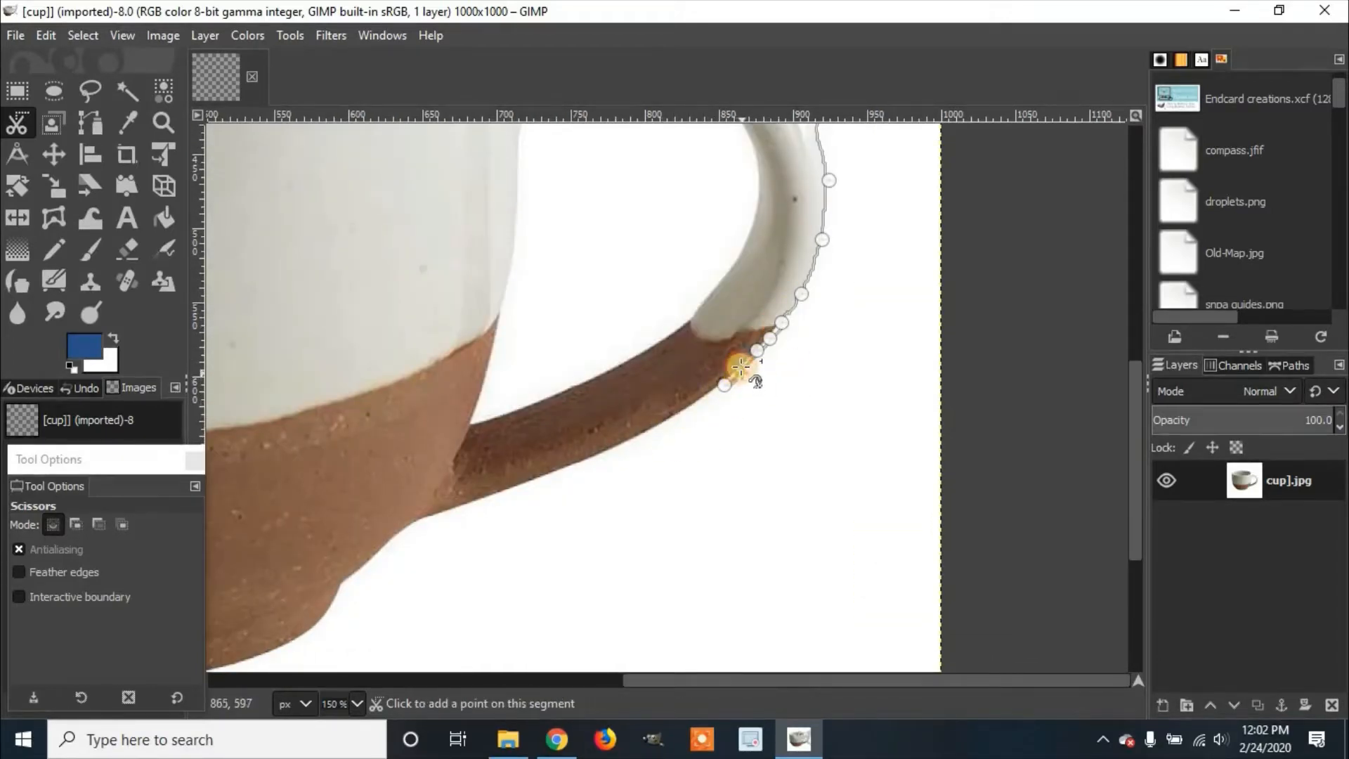
left_click(741, 366)
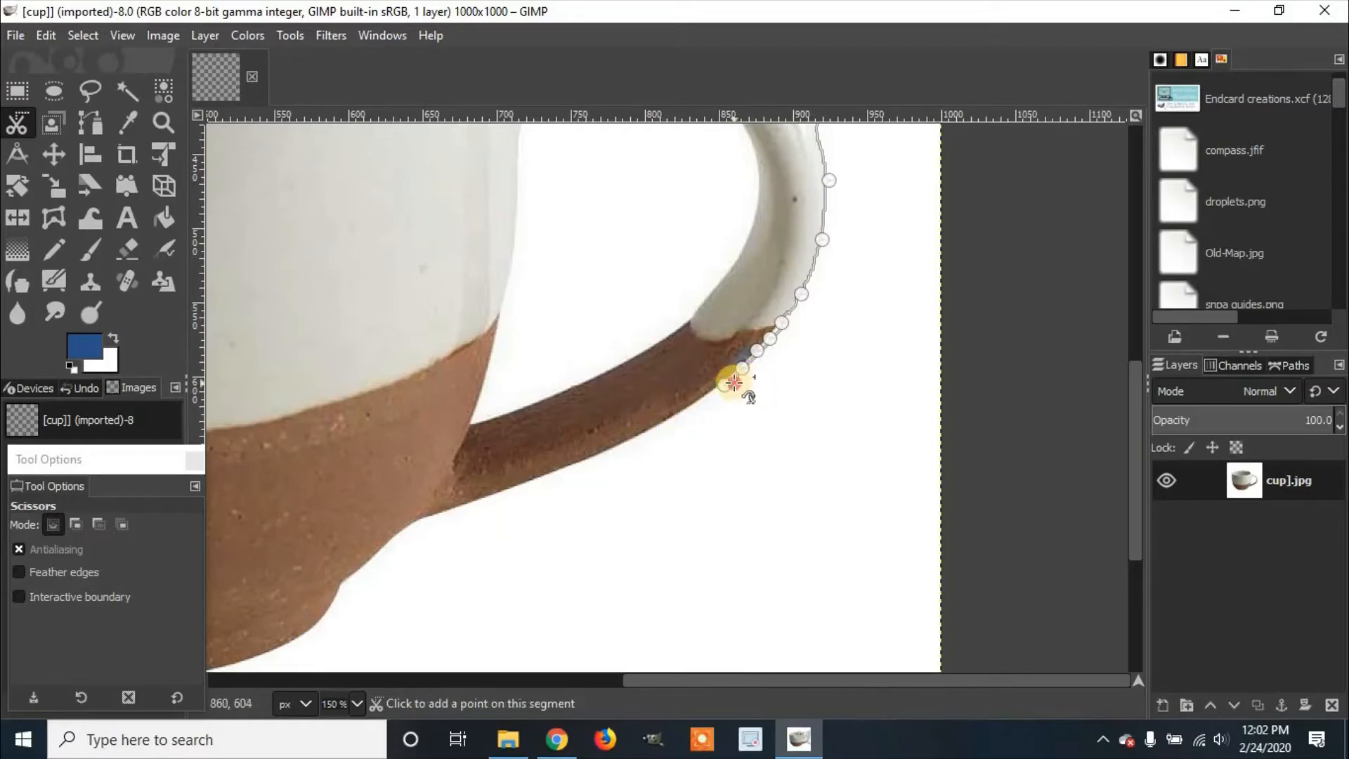
left_click(727, 377)
left_click(647, 431)
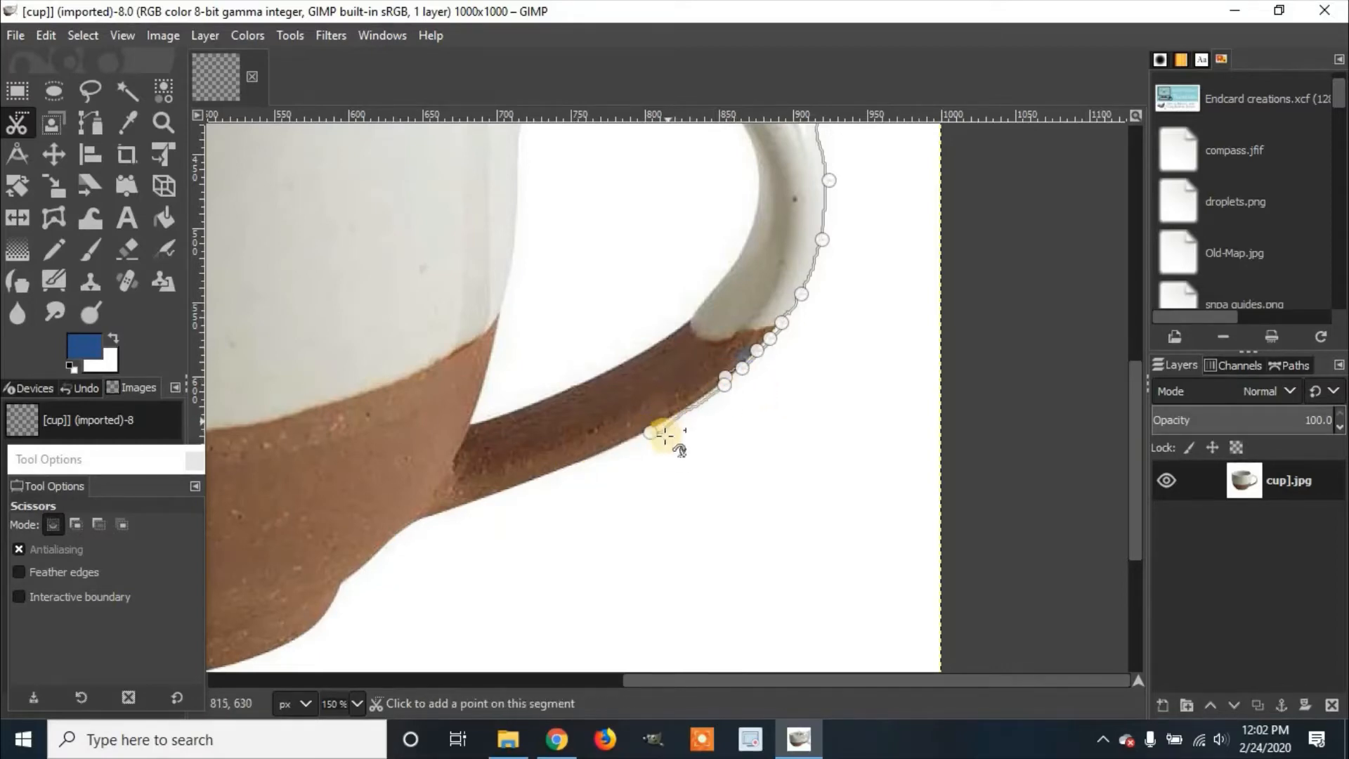
left_click(657, 425)
Step: Carry the outline along the rest of the handle's brown underside toward the cup body, refining segments with extra points
left_click(589, 457)
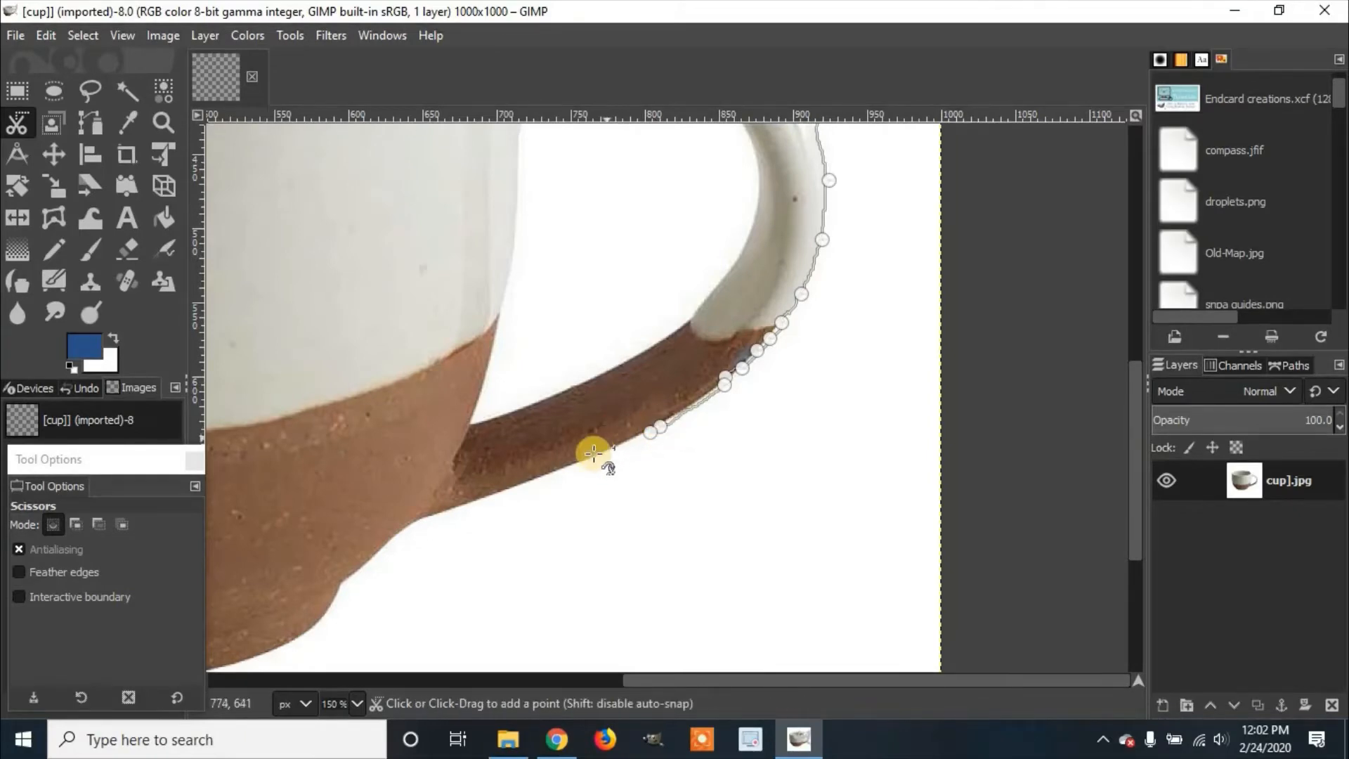
left_click(623, 441)
left_click(536, 482)
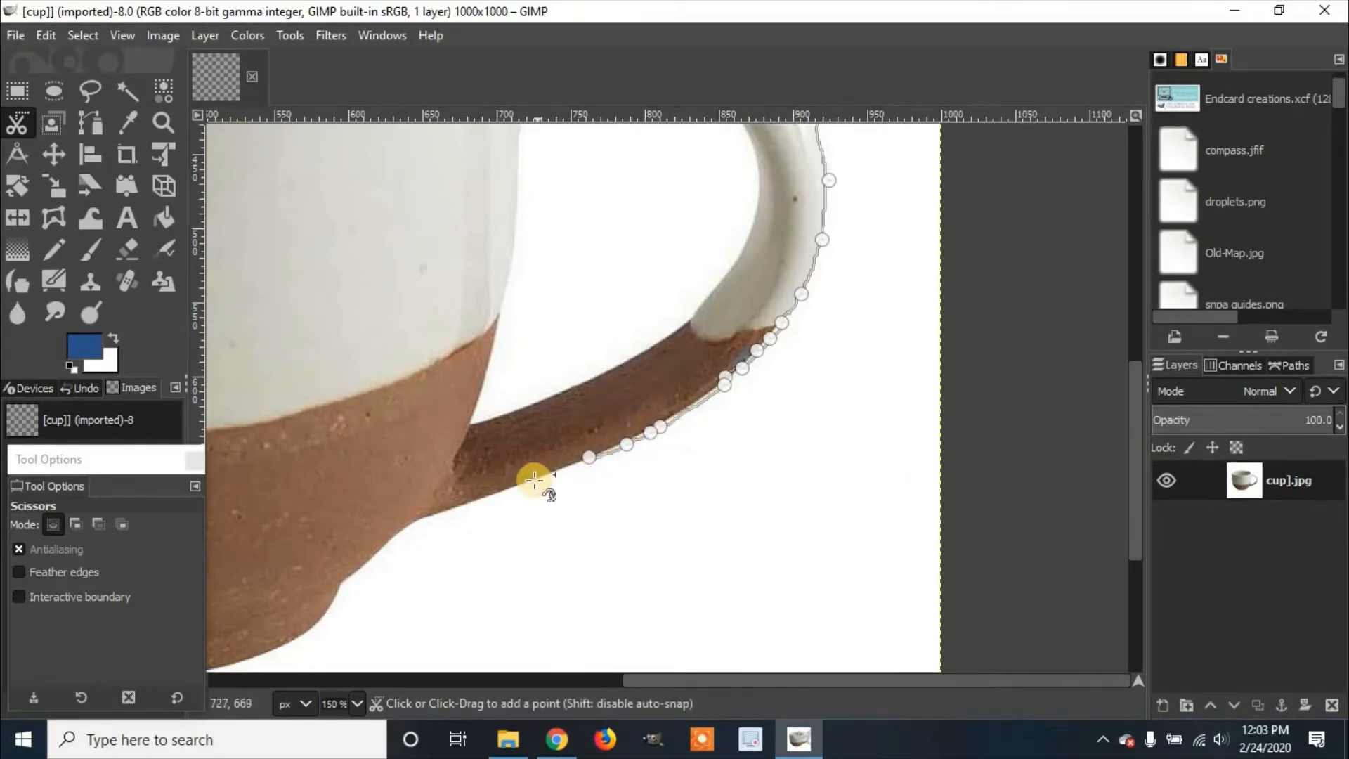
left_click(478, 498)
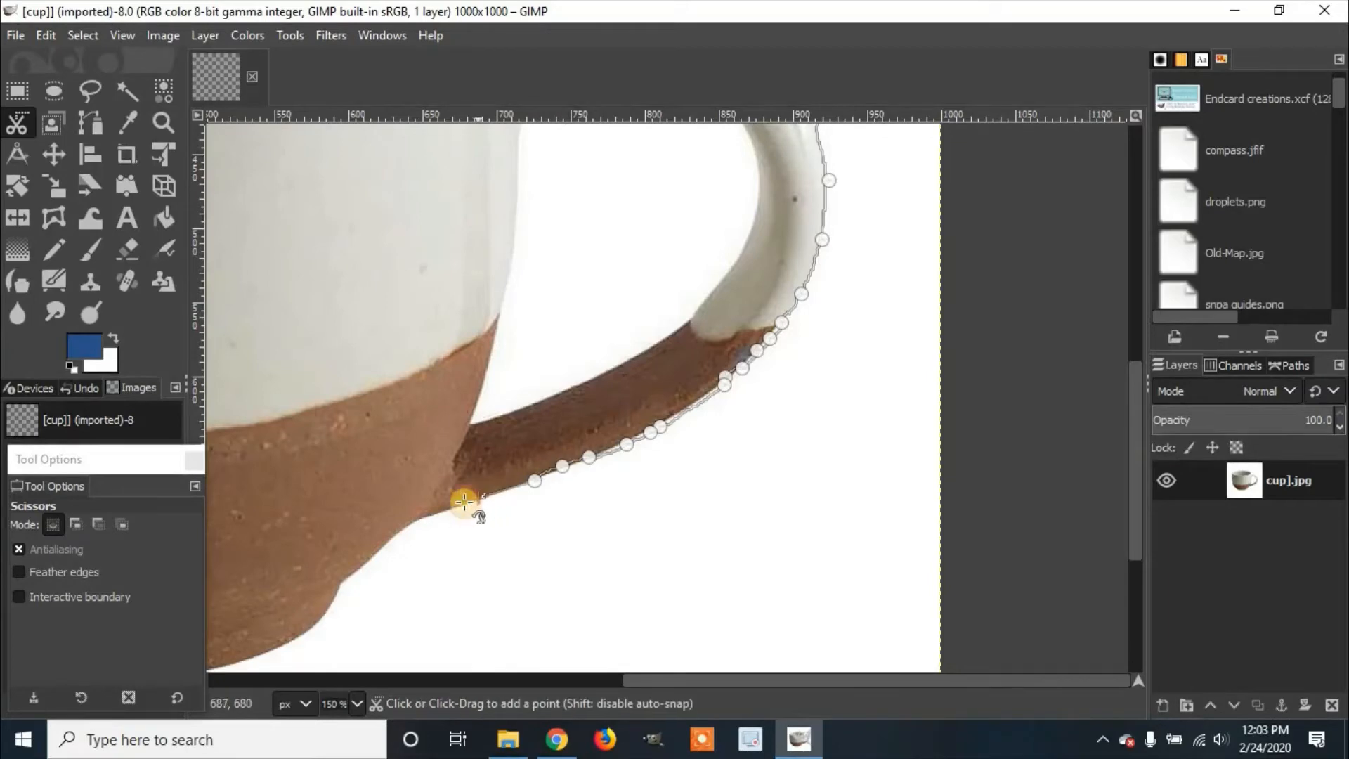
left_click(502, 490)
Step: Trace from the handle's lower joint down the cup body's brown edge to the top of its foot
left_click_drag(366, 521, 481, 434)
left_click(551, 428)
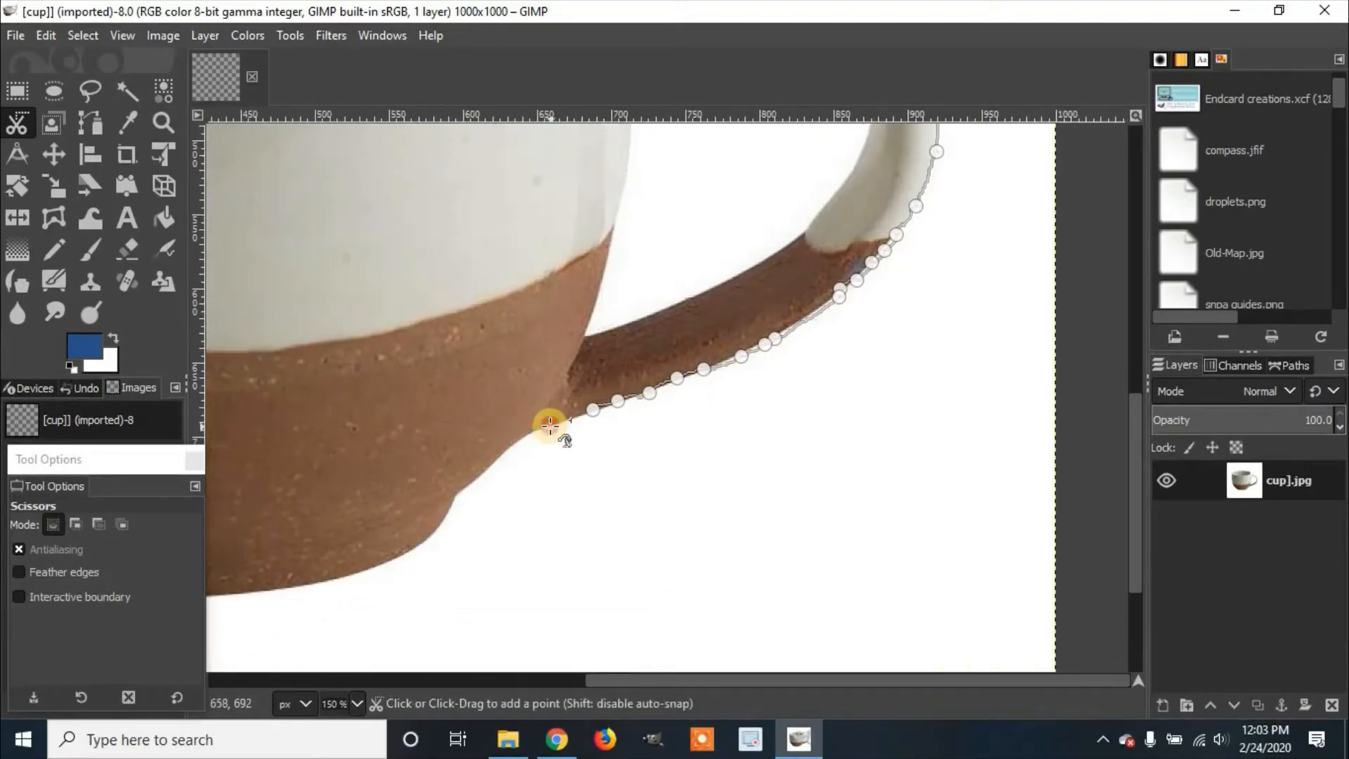
left_click(513, 444)
left_click(494, 466)
left_click(460, 492)
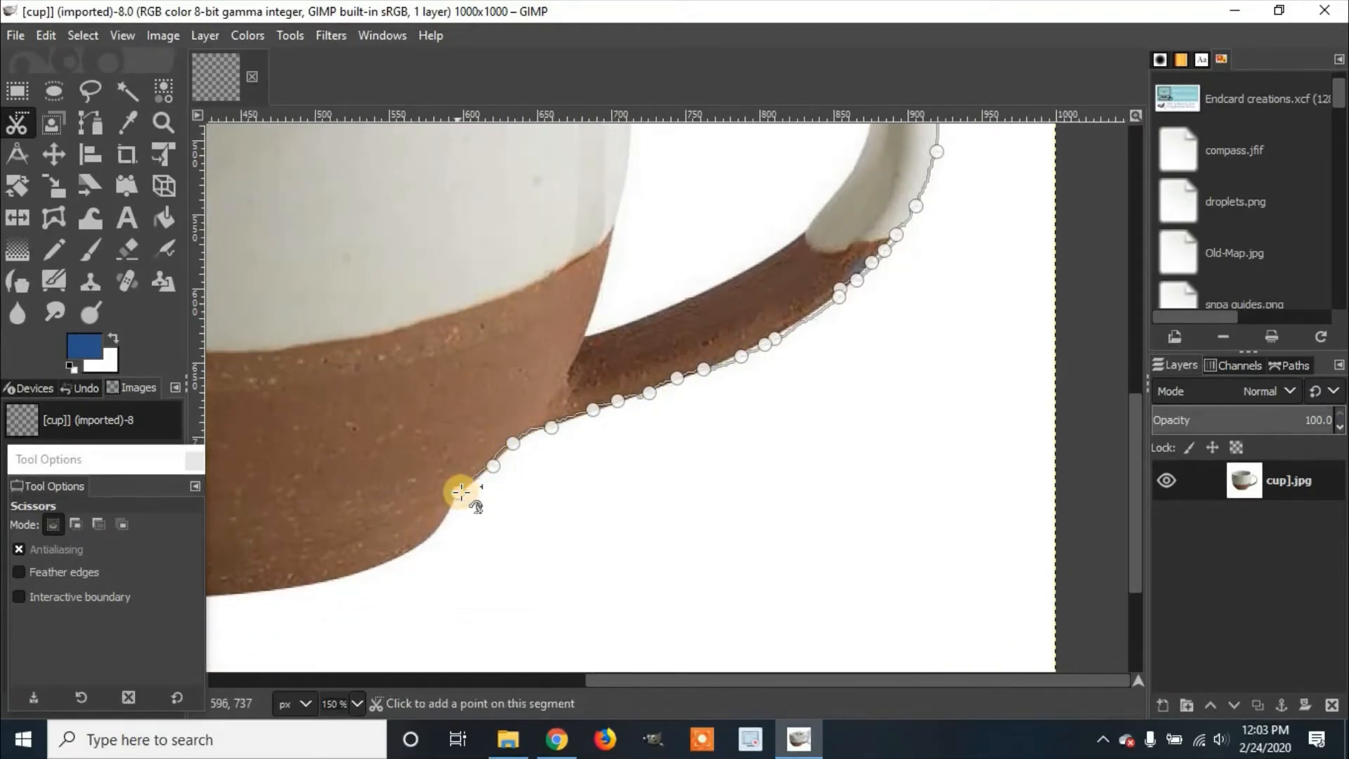
Step: Outline the foot's rounded edge on the handle side down to the cup's base, adding points where the path strays
left_click_drag(467, 482, 551, 382)
left_click(520, 406)
left_click(504, 425)
left_click(454, 452)
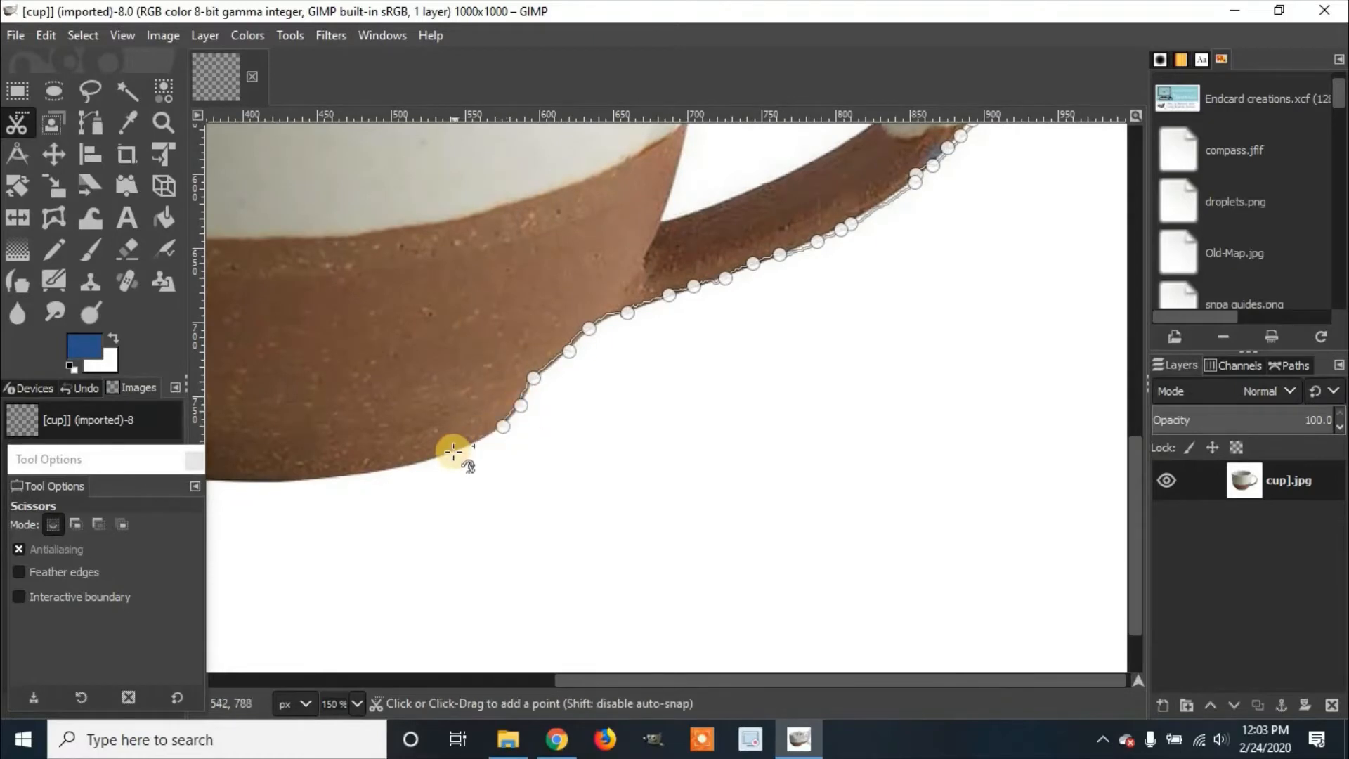
left_click(484, 435)
left_click(469, 443)
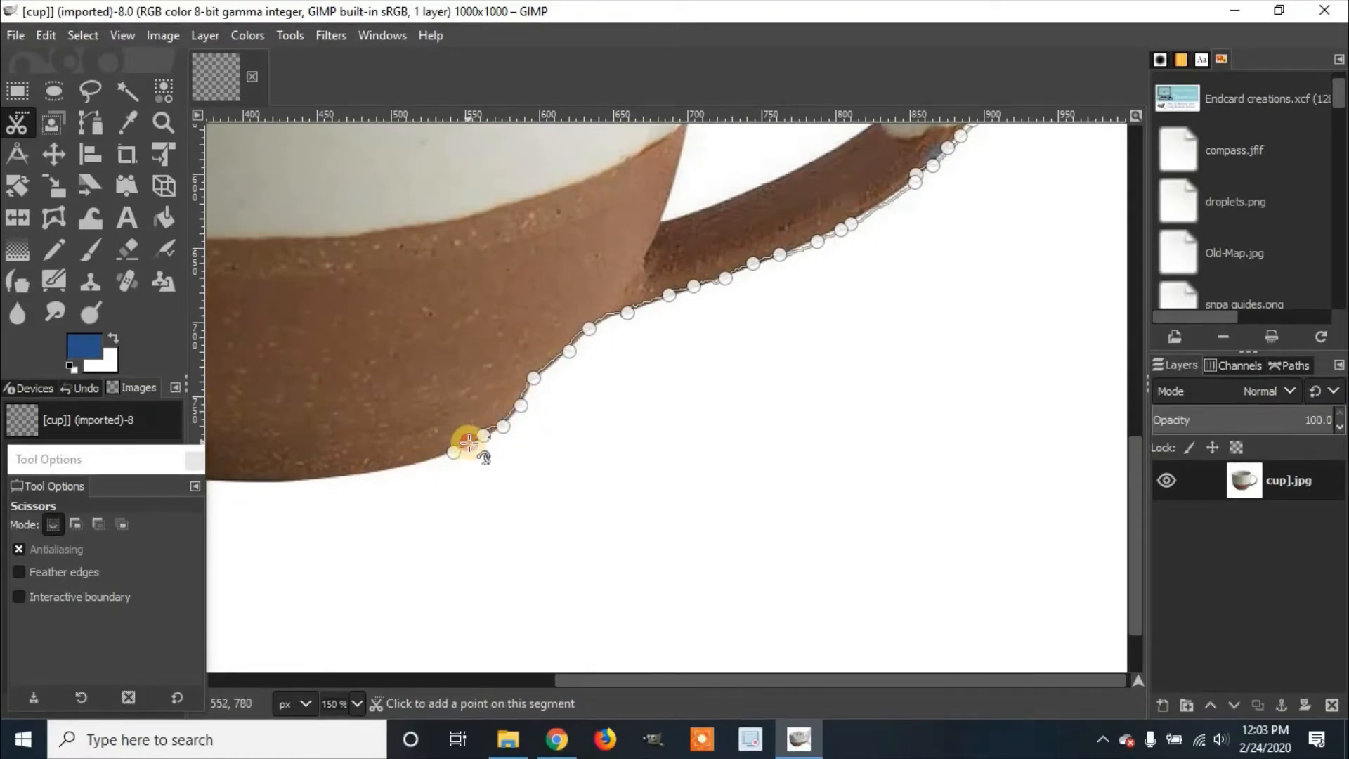
left_click(490, 435)
Step: Extend the outline along the flat bottom edge of the cup's foot, away from the handle side
left_click_drag(373, 471, 575, 380)
left_click(573, 382)
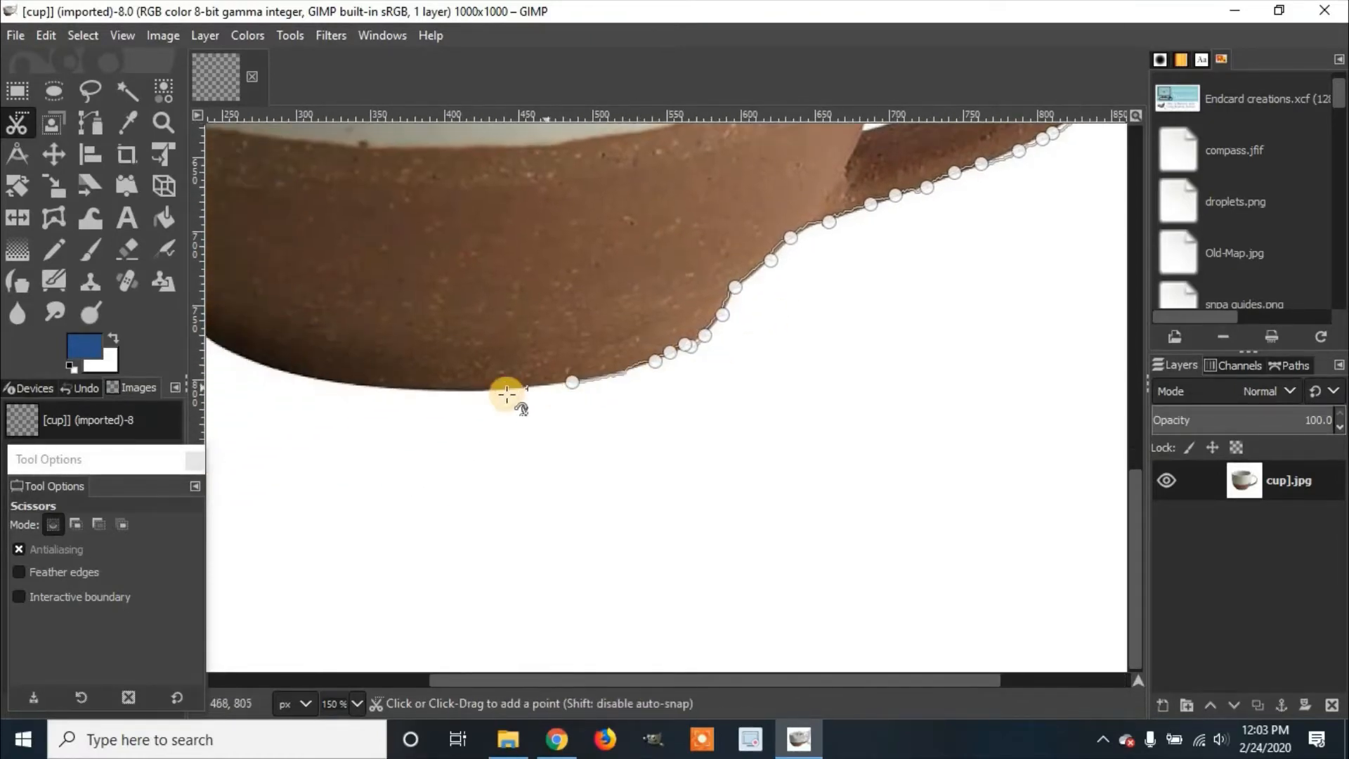
left_click(489, 390)
left_click(417, 389)
left_click(346, 385)
Step: Trace the foot's dark rounded corner opposite the handle up to where it meets the cup body
left_click_drag(507, 419, 811, 452)
left_click(573, 400)
left_click(532, 381)
left_click(501, 362)
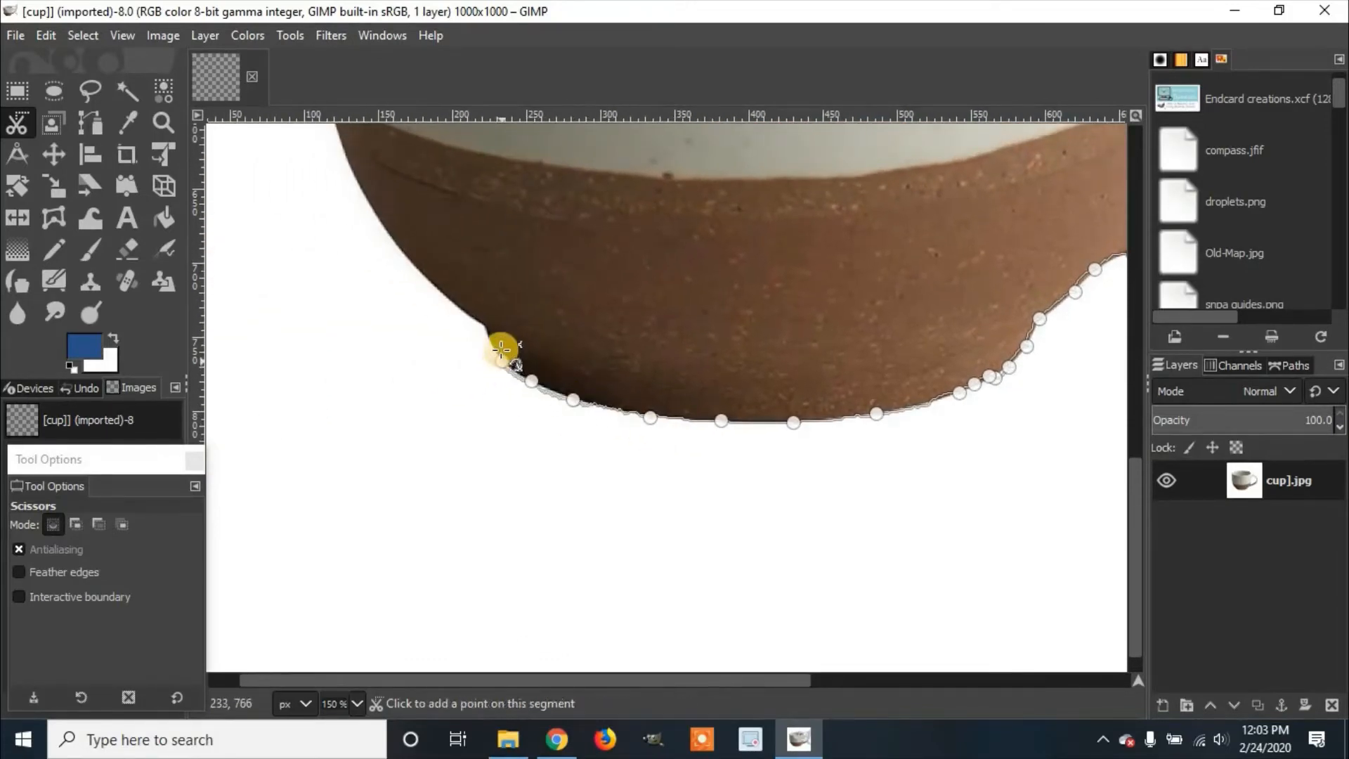
left_click(488, 325)
Step: Carry the outline up the brown side of the cup body opposite the handle to just above the glaze line
left_click_drag(488, 325, 744, 440)
left_click(669, 378)
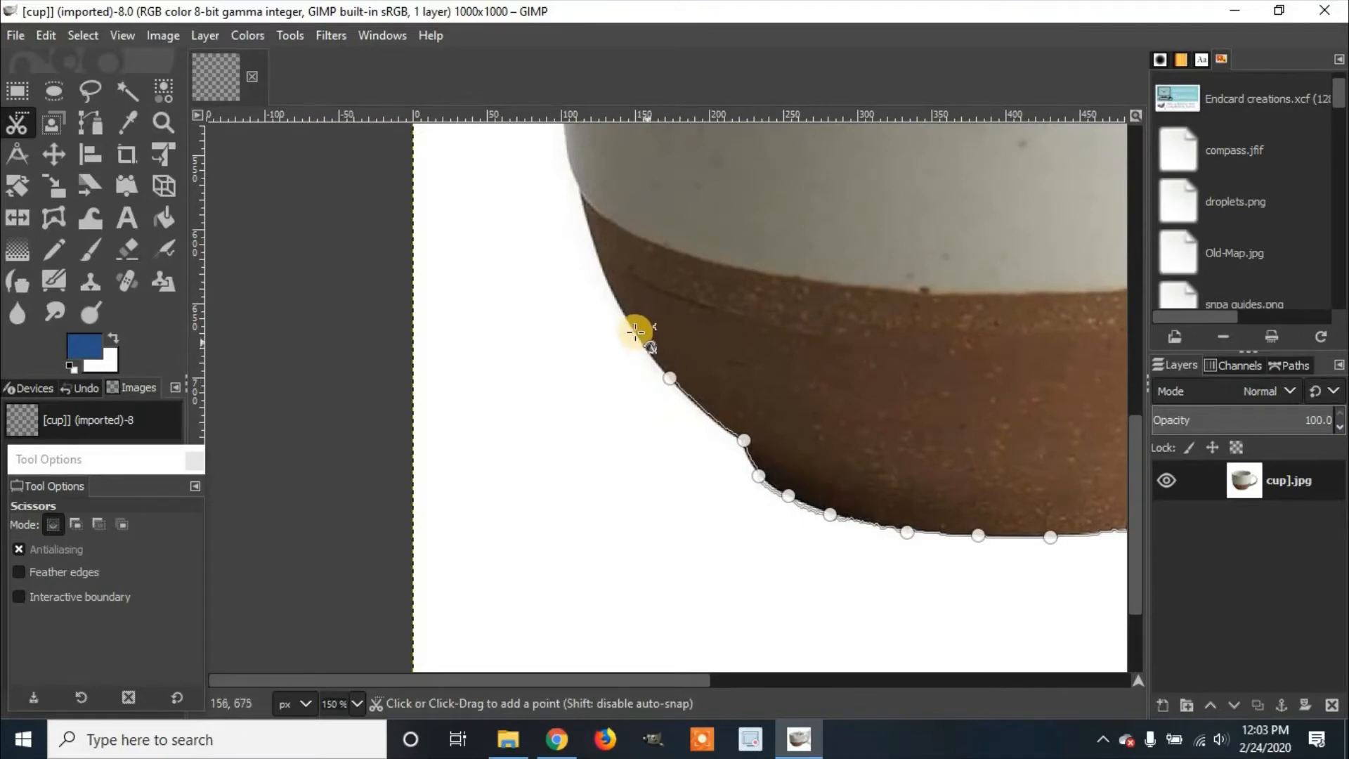
left_click(624, 313)
left_click(592, 241)
left_click(581, 189)
left_click_drag(580, 190, 656, 295)
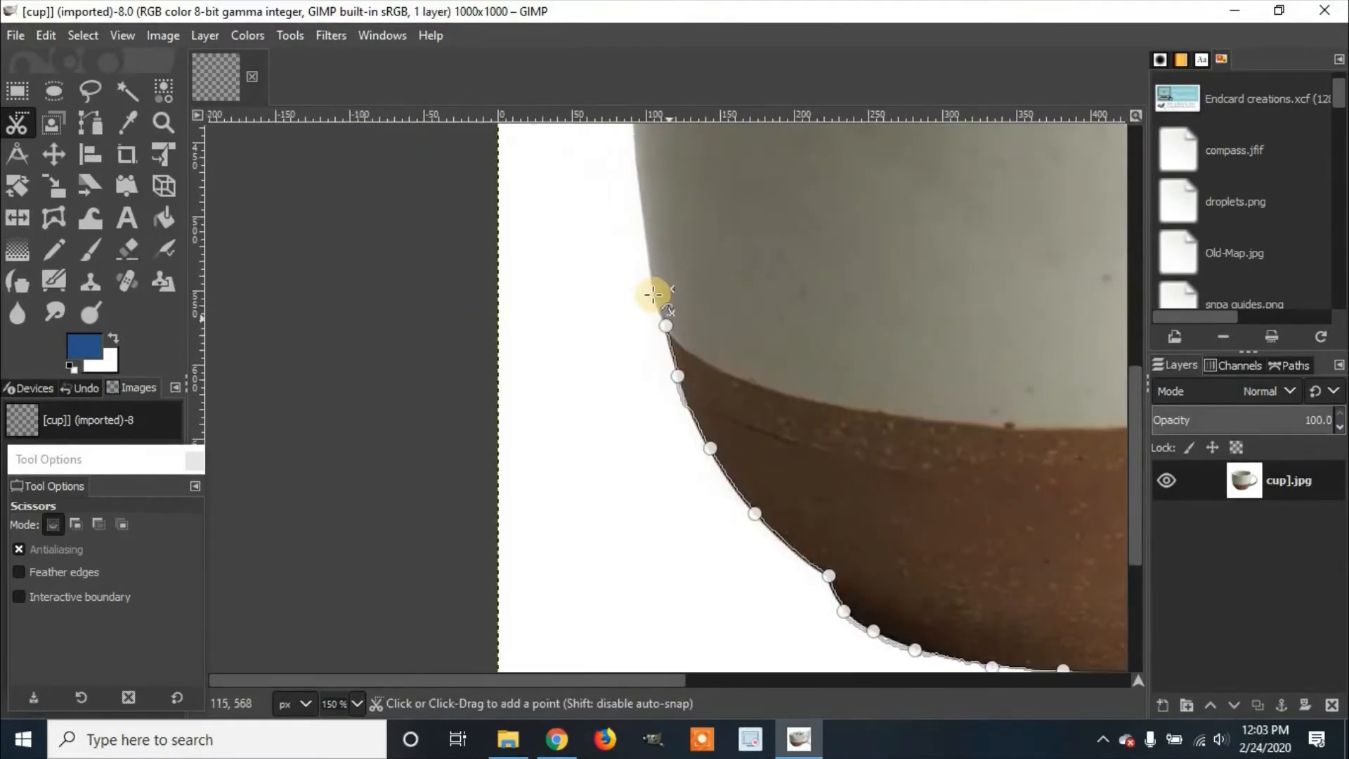
Step: Outline the white glazed side of the cup upward from the brown band toward the rim
left_click(653, 298)
left_click(649, 245)
left_click_drag(650, 236, 625, 456)
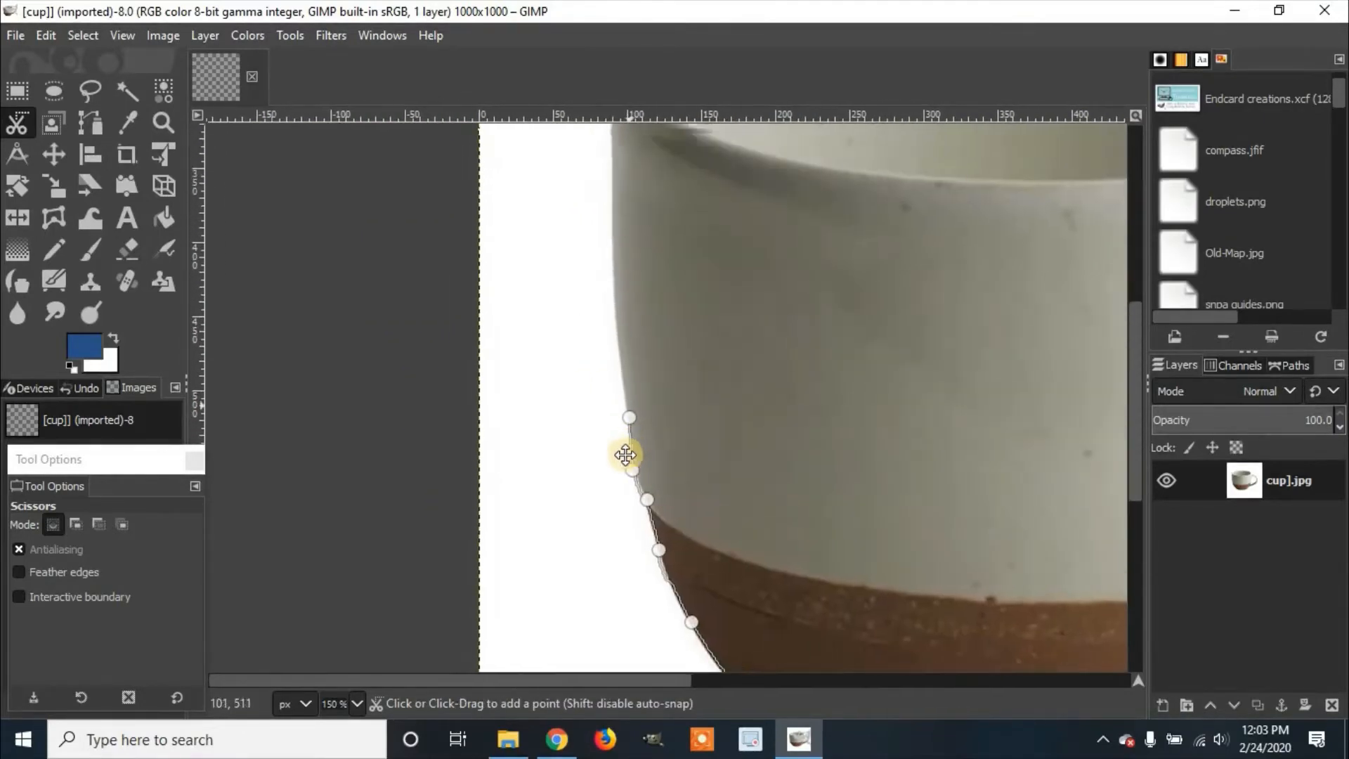
left_click(608, 324)
left_click(609, 226)
left_click_drag(609, 225, 614, 435)
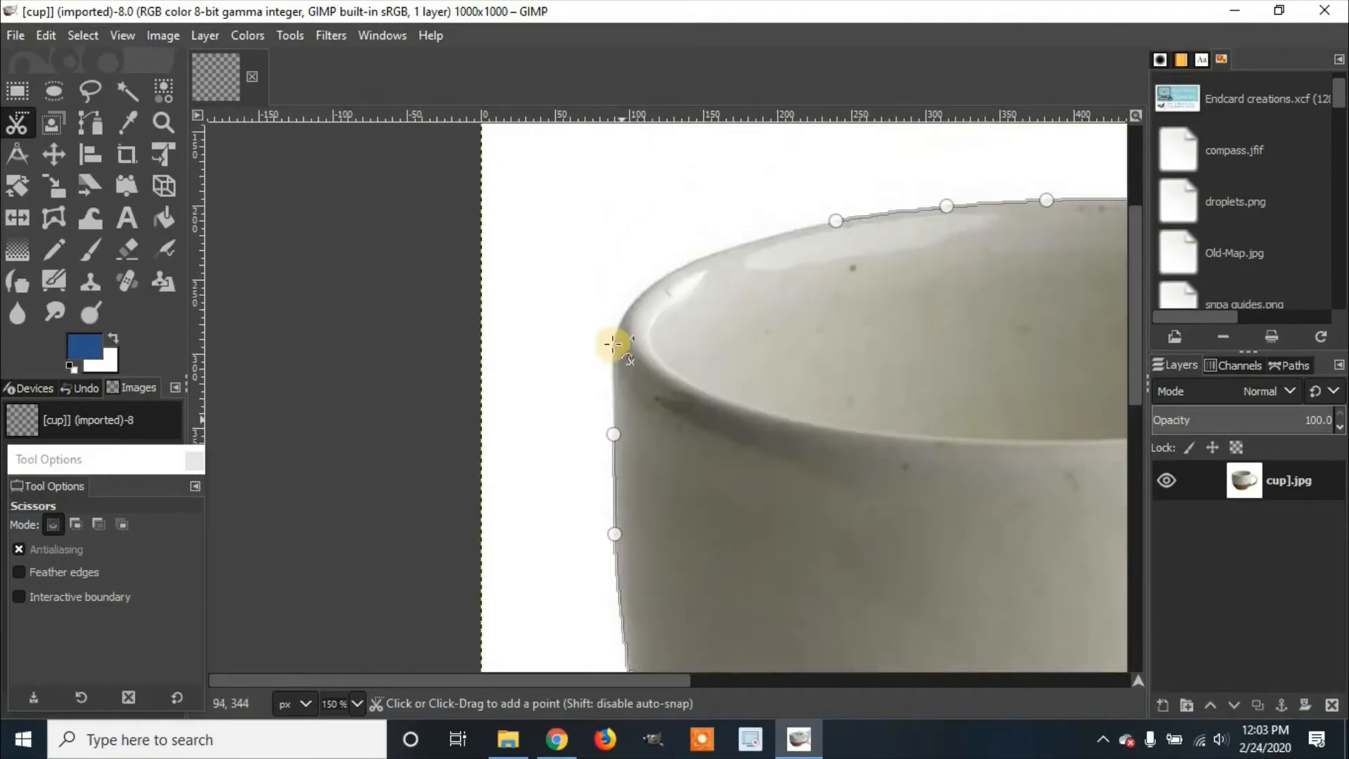
Step: Trace the rim's curved corner and top edge, closing the outline at its starting point
left_click(614, 343)
left_click(624, 314)
left_click(646, 288)
left_click(672, 268)
left_click(708, 256)
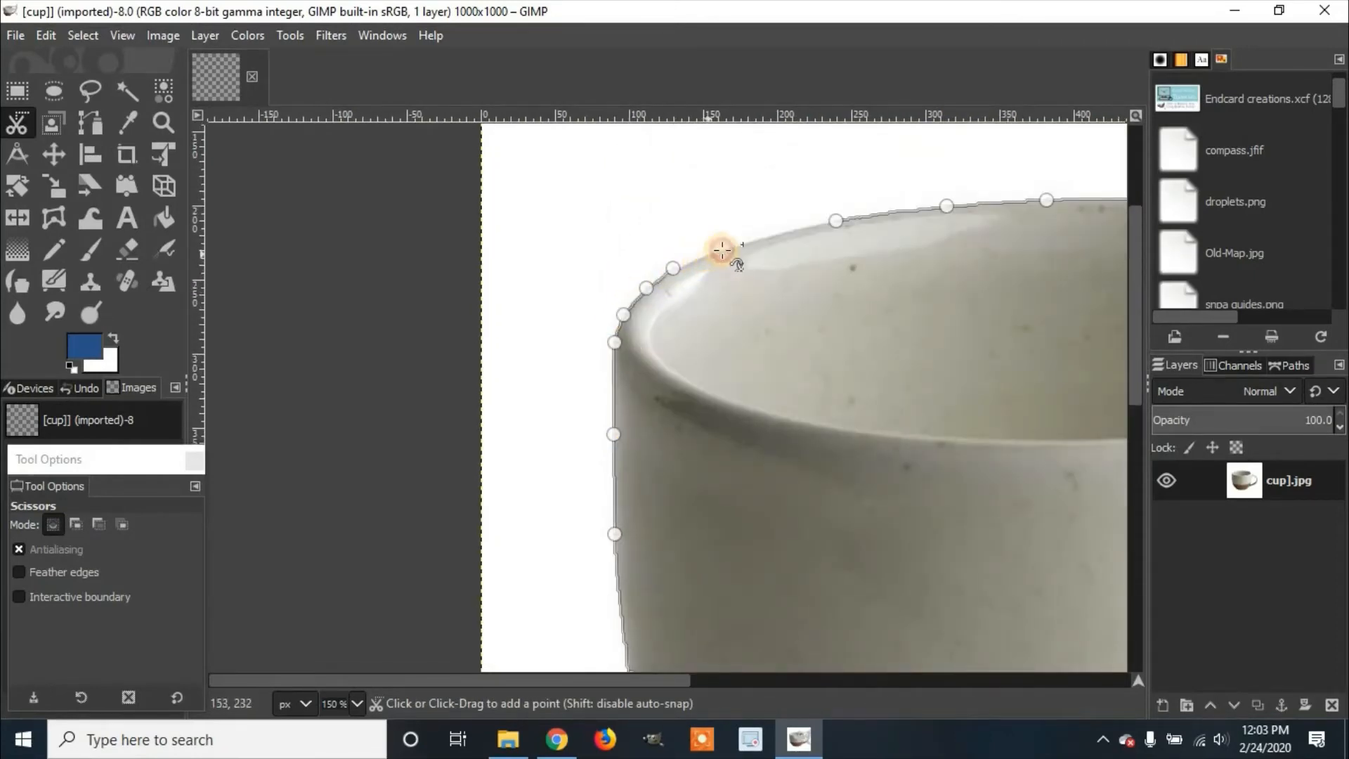
left_click(765, 237)
left_click_drag(820, 233, 664, 331)
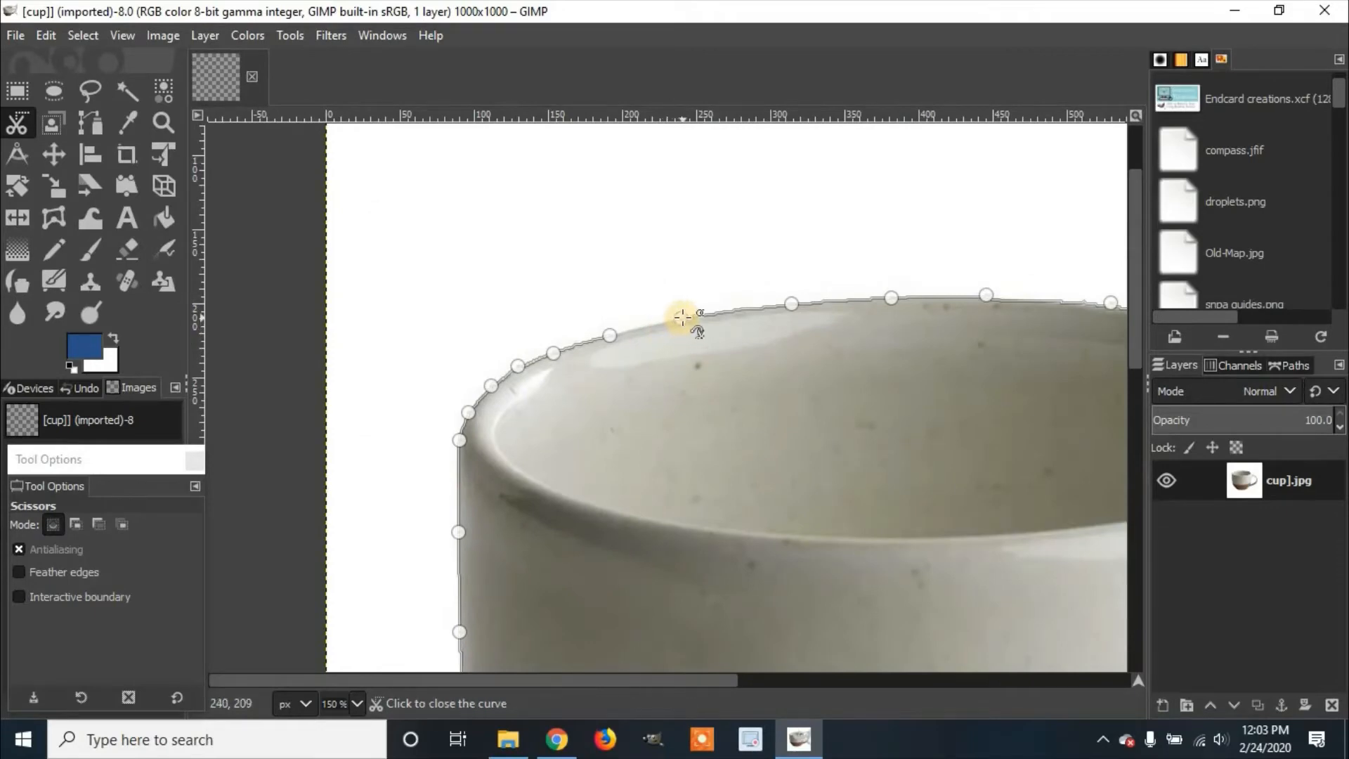
left_click(681, 318)
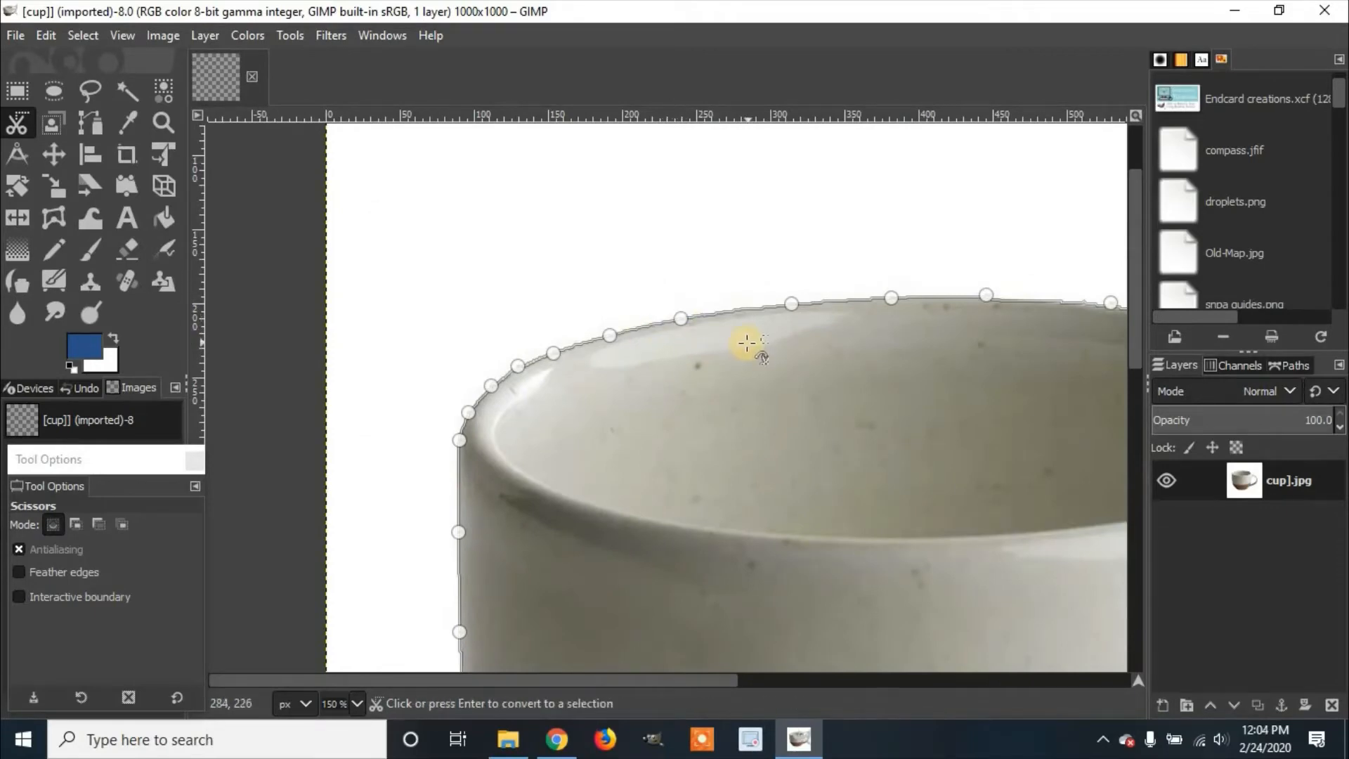
Step: Check the closed outline around the whole cup and convert it to a selection
left_click_drag(742, 343, 508, 244)
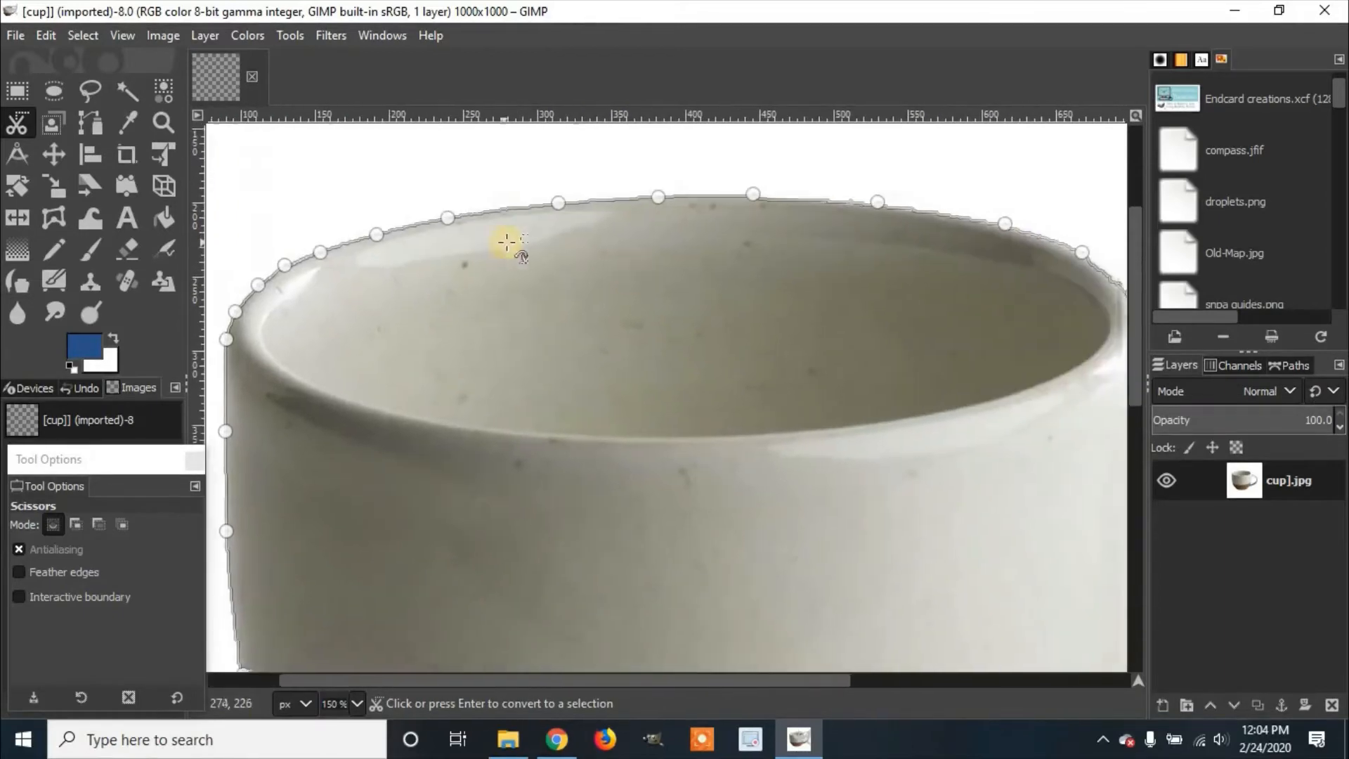
scroll(645, 277, "down", 1)
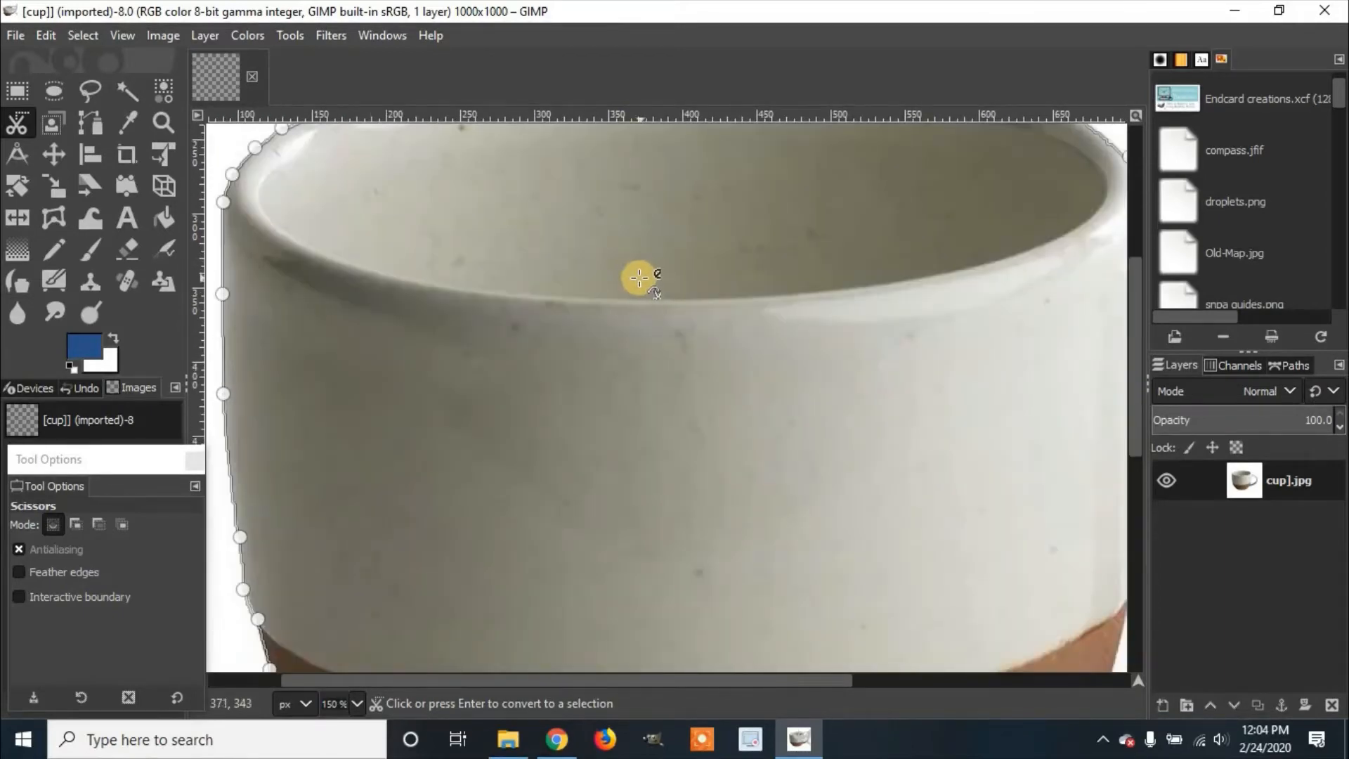
key("ctrl")
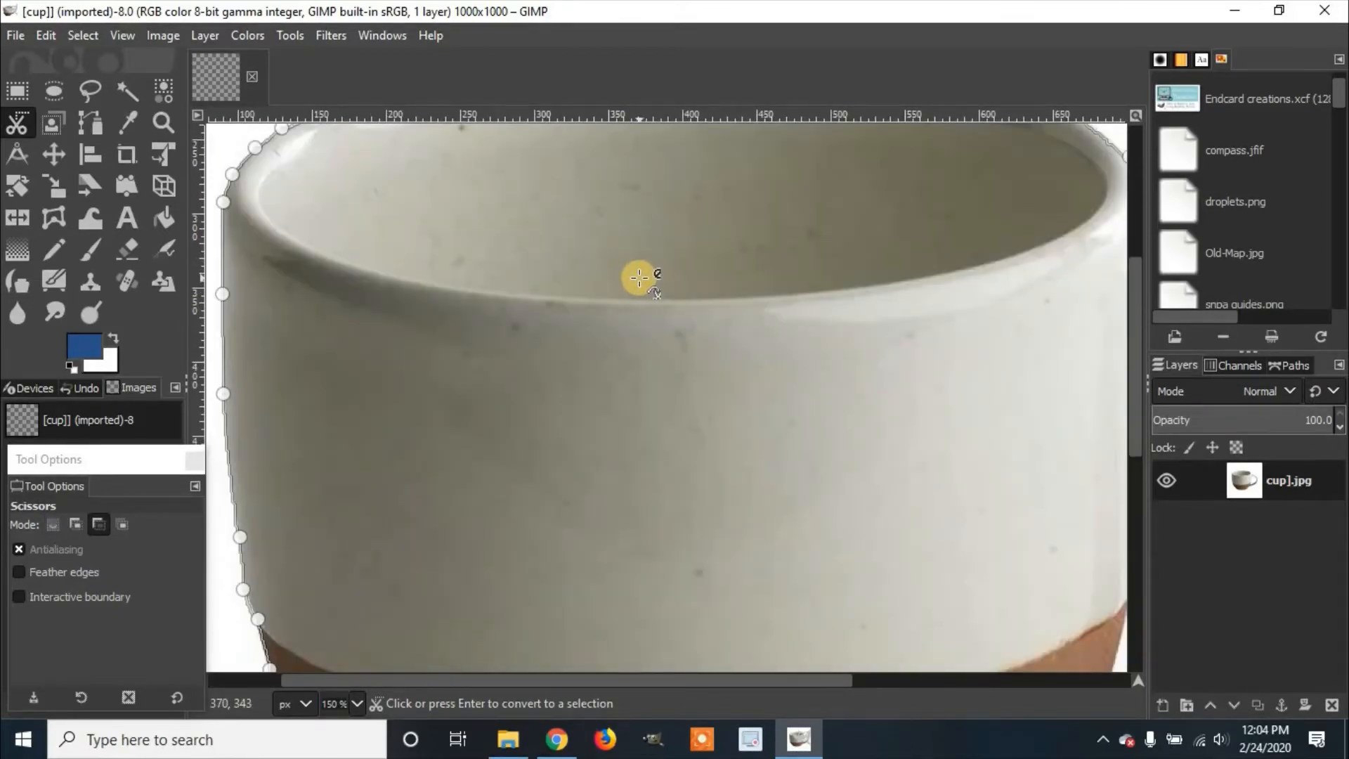
scroll(640, 278, "down", 1)
scroll(640, 278, "down", 1)
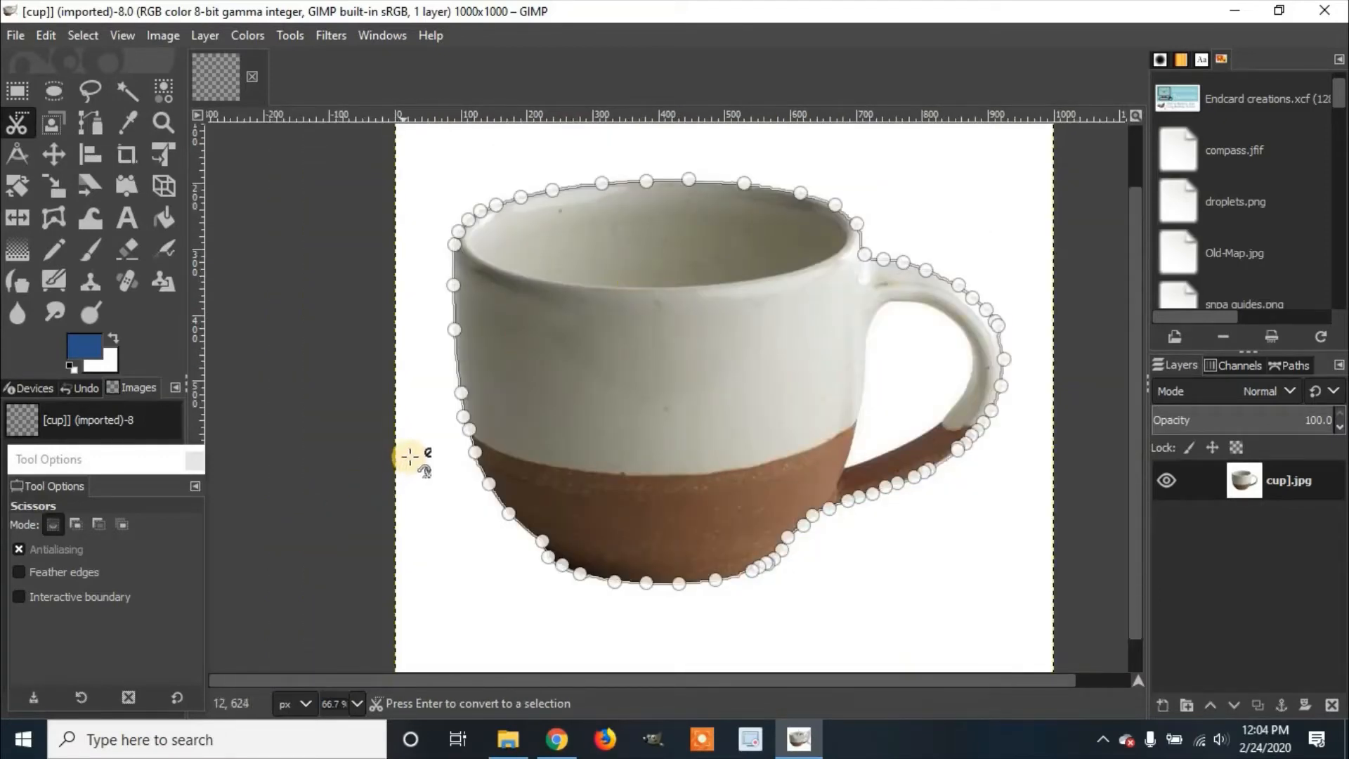
left_click(629, 353)
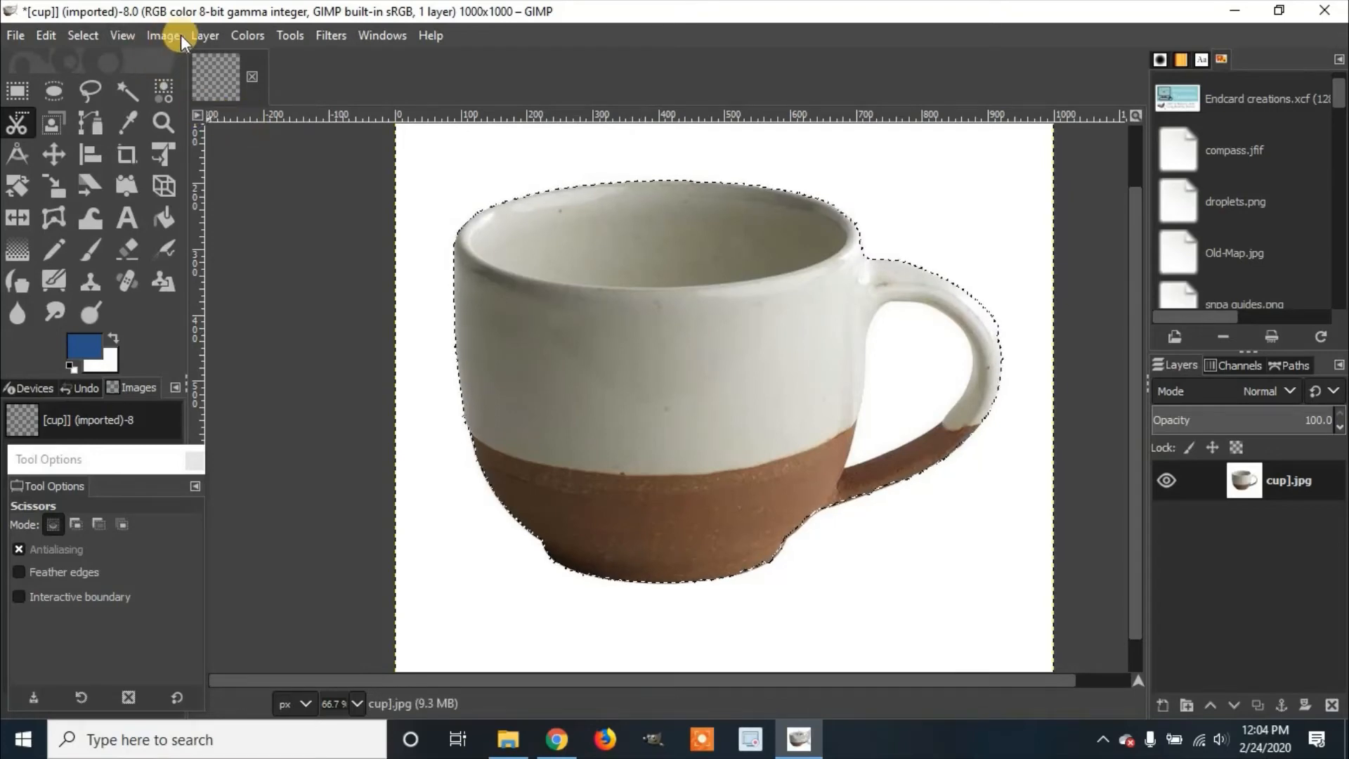
Step: Add an alpha channel to the cup layer
left_click(204, 34)
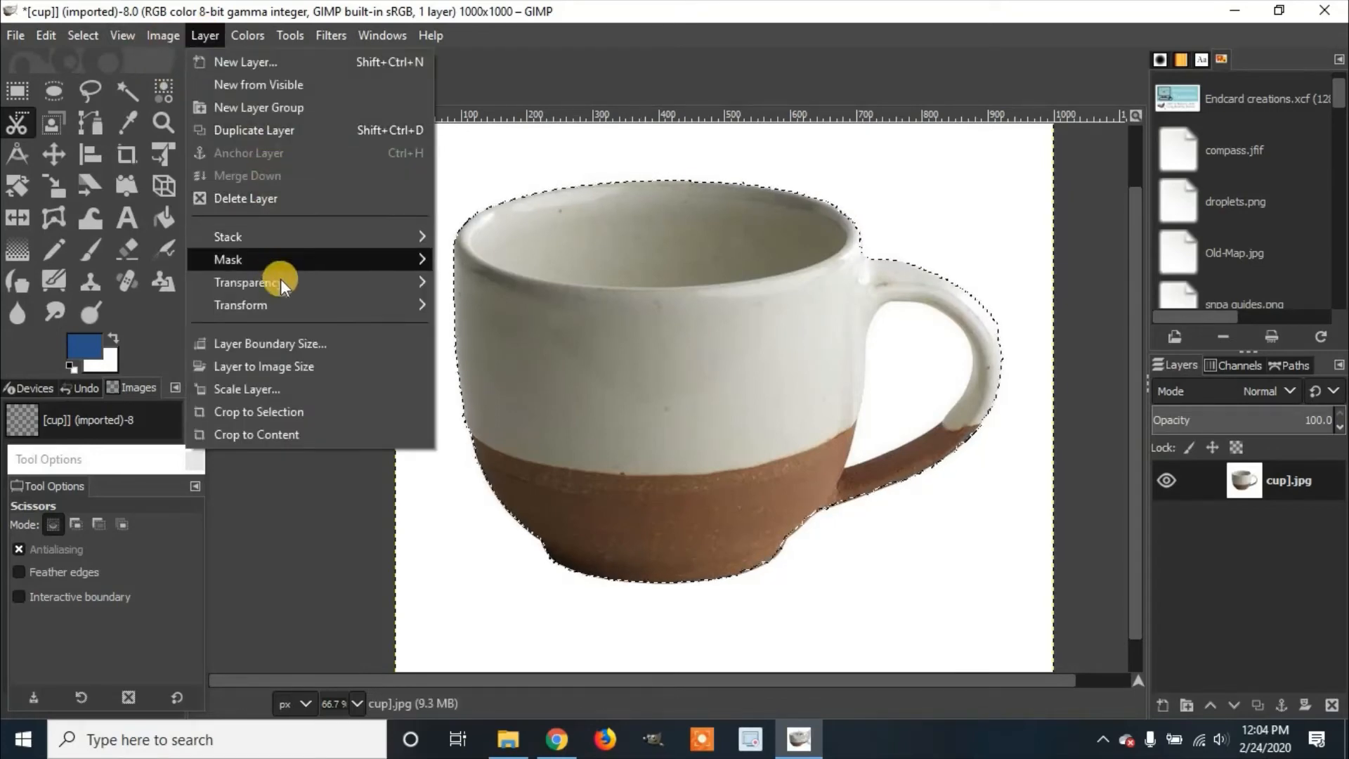
mouse_move(280, 279)
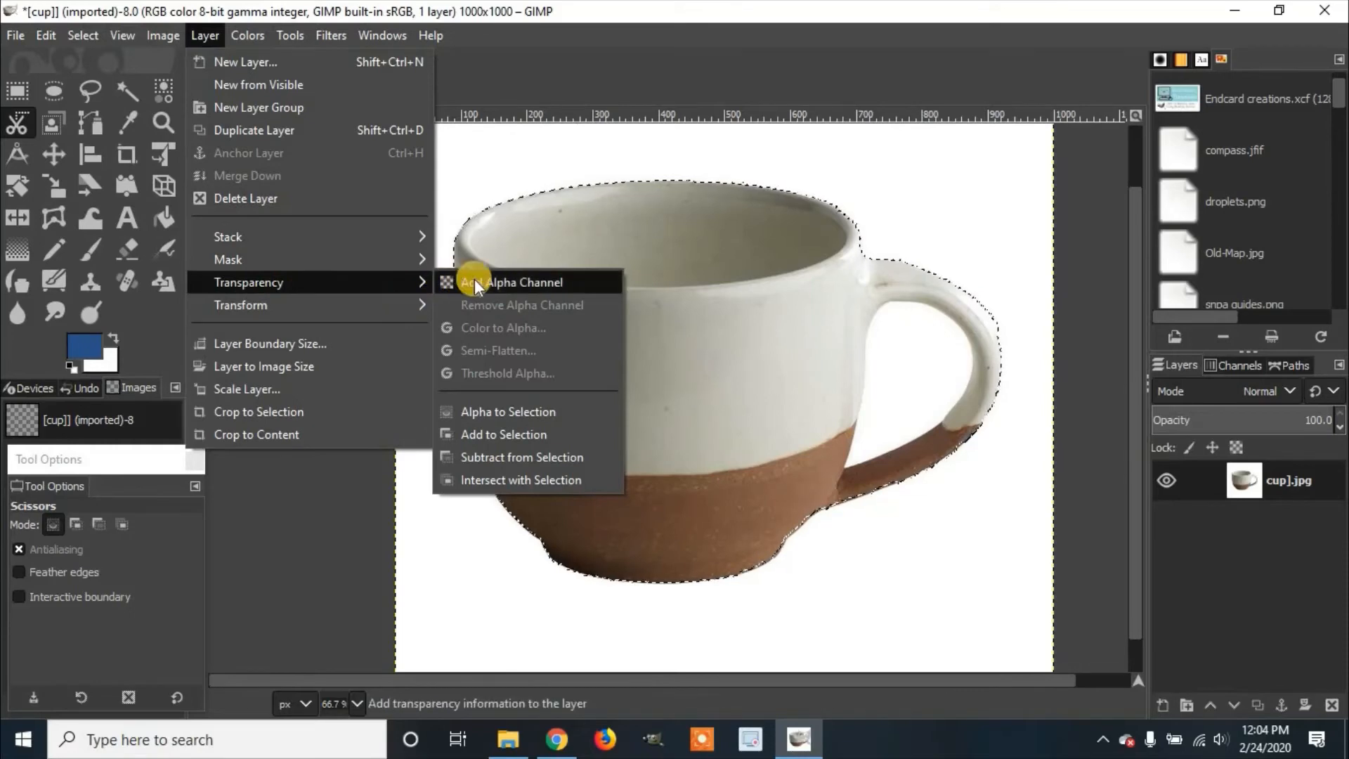
left_click(497, 284)
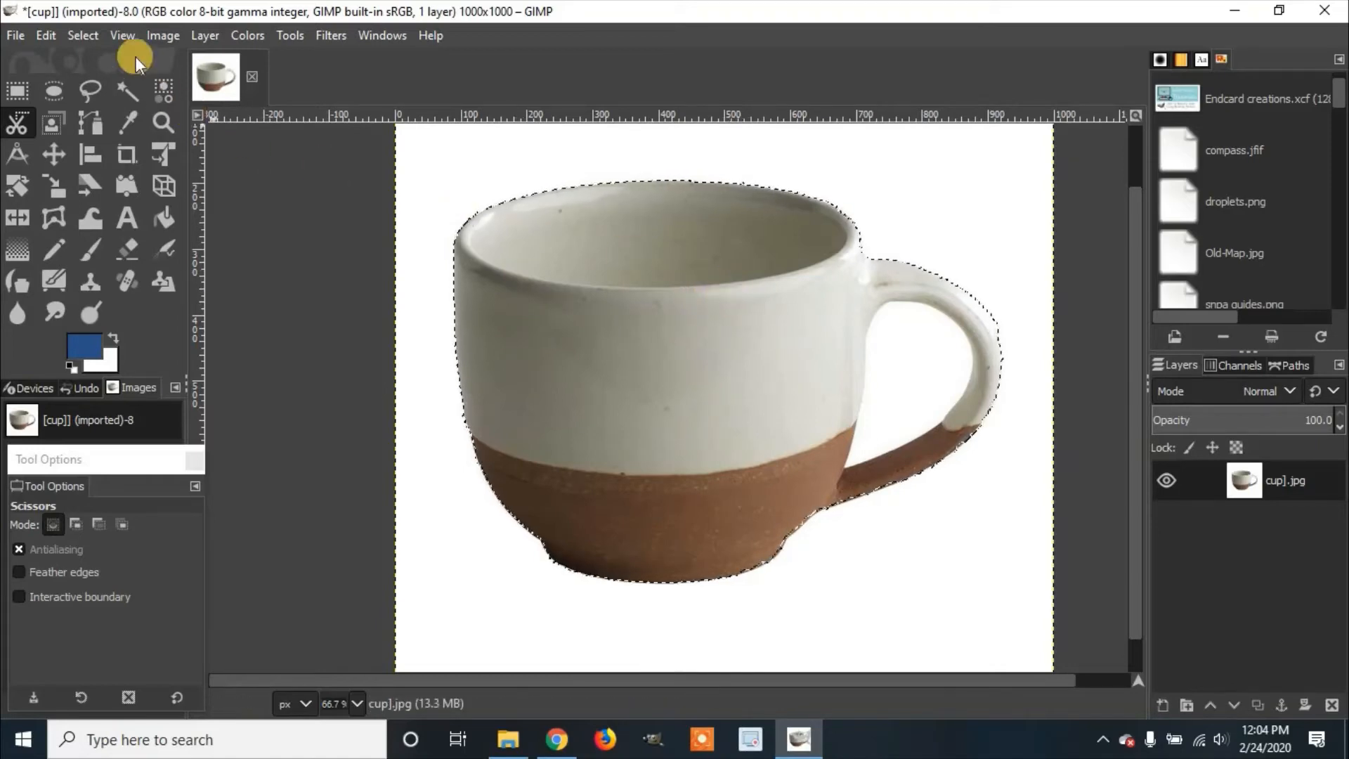
Step: Invert the selection to delete the white background outside the cup, and clear the selection
left_click(83, 35)
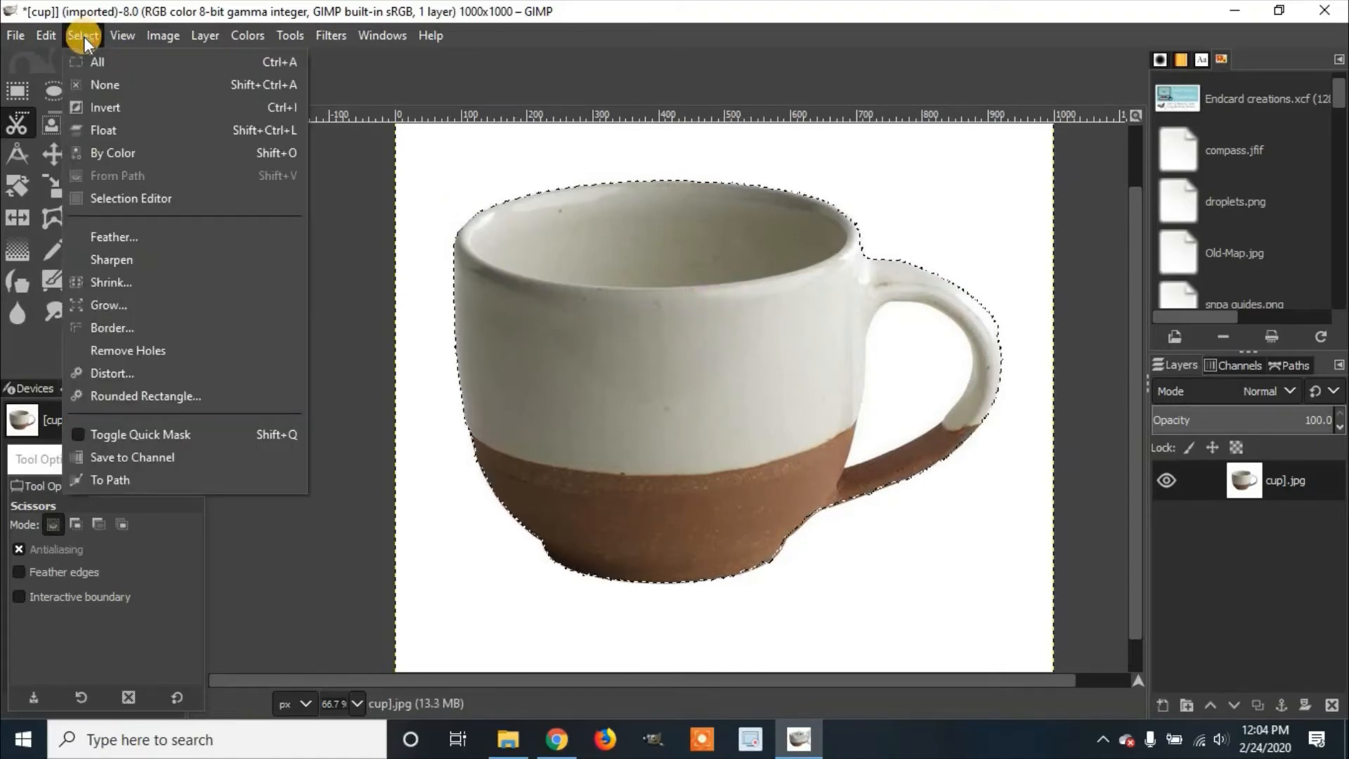
left_click(107, 110)
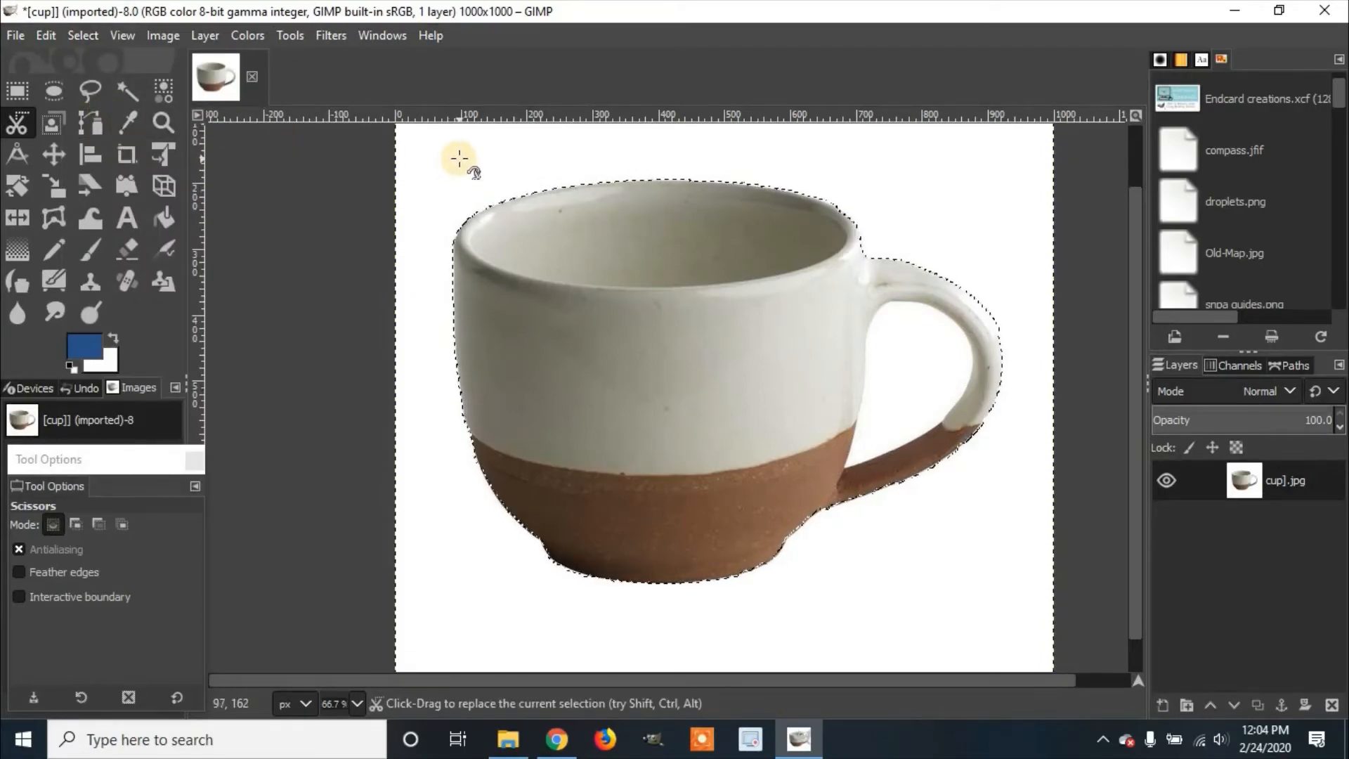
key("Delete")
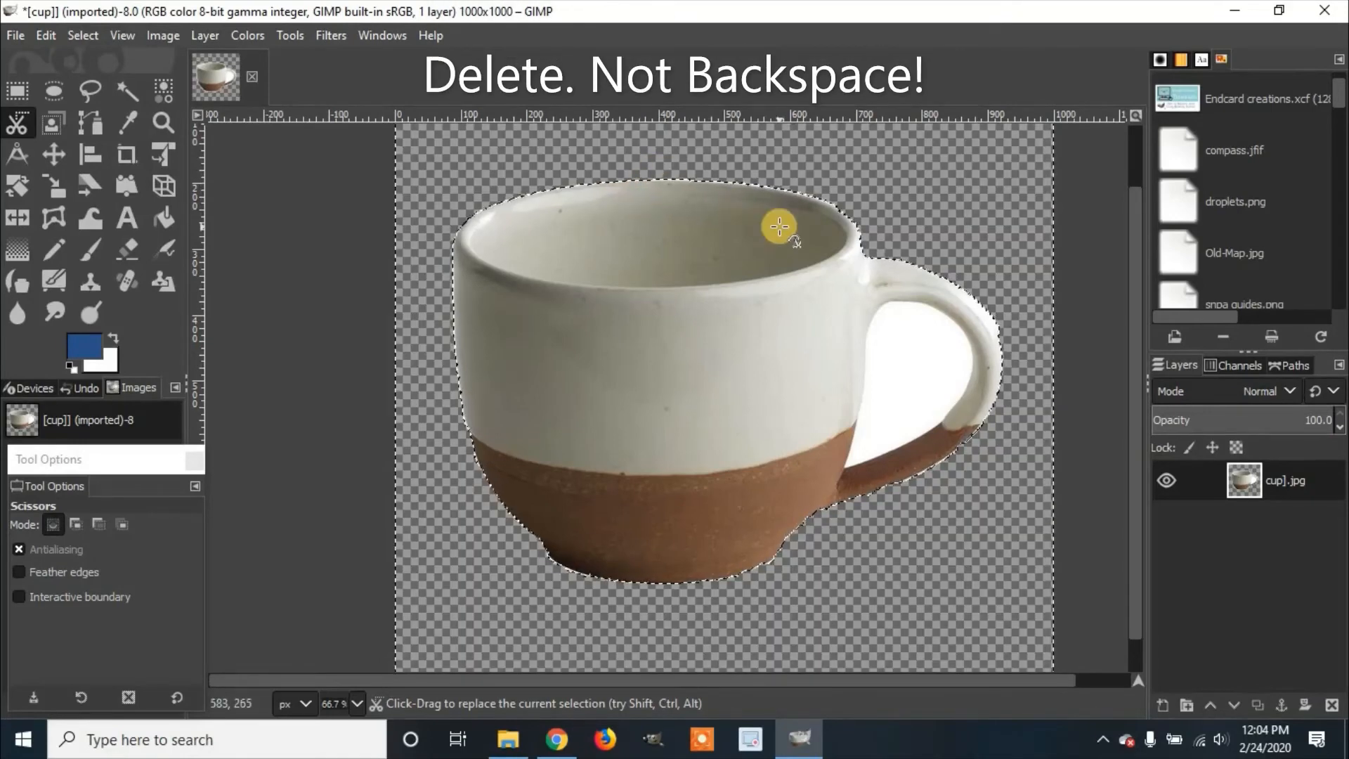
left_click(81, 34)
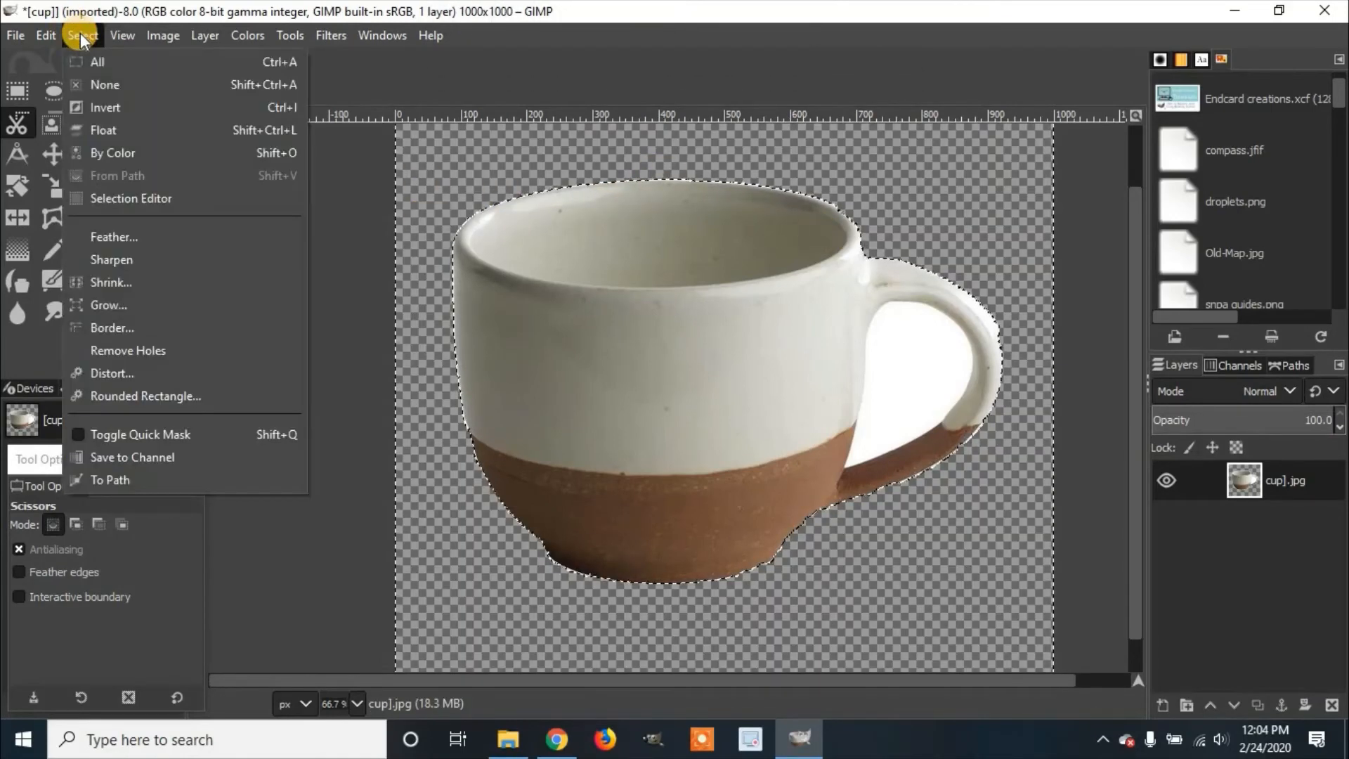
left_click(142, 82)
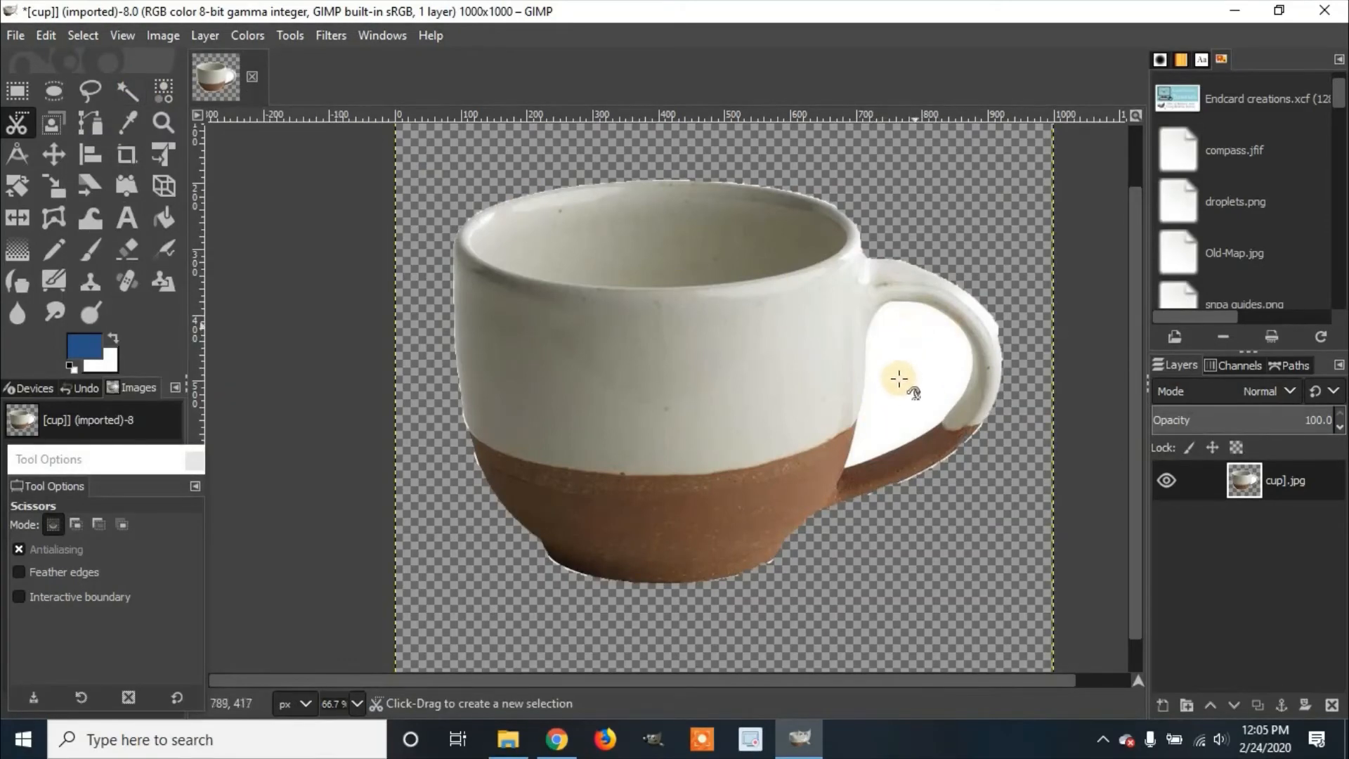
Step: Start a new Scissors outline at the top of the handle opening and trace around the handle's white inner curve
left_click_drag(895, 341, 641, 298)
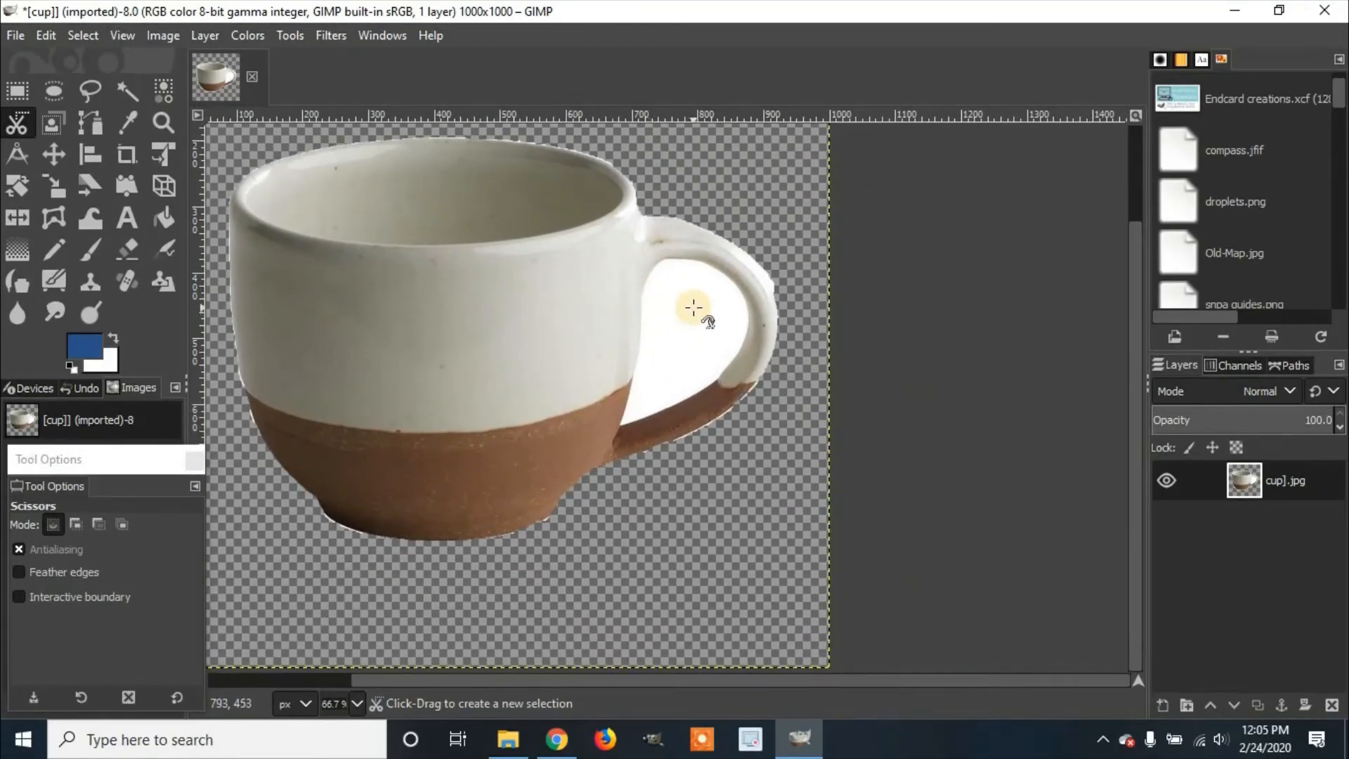
key("ctrl")
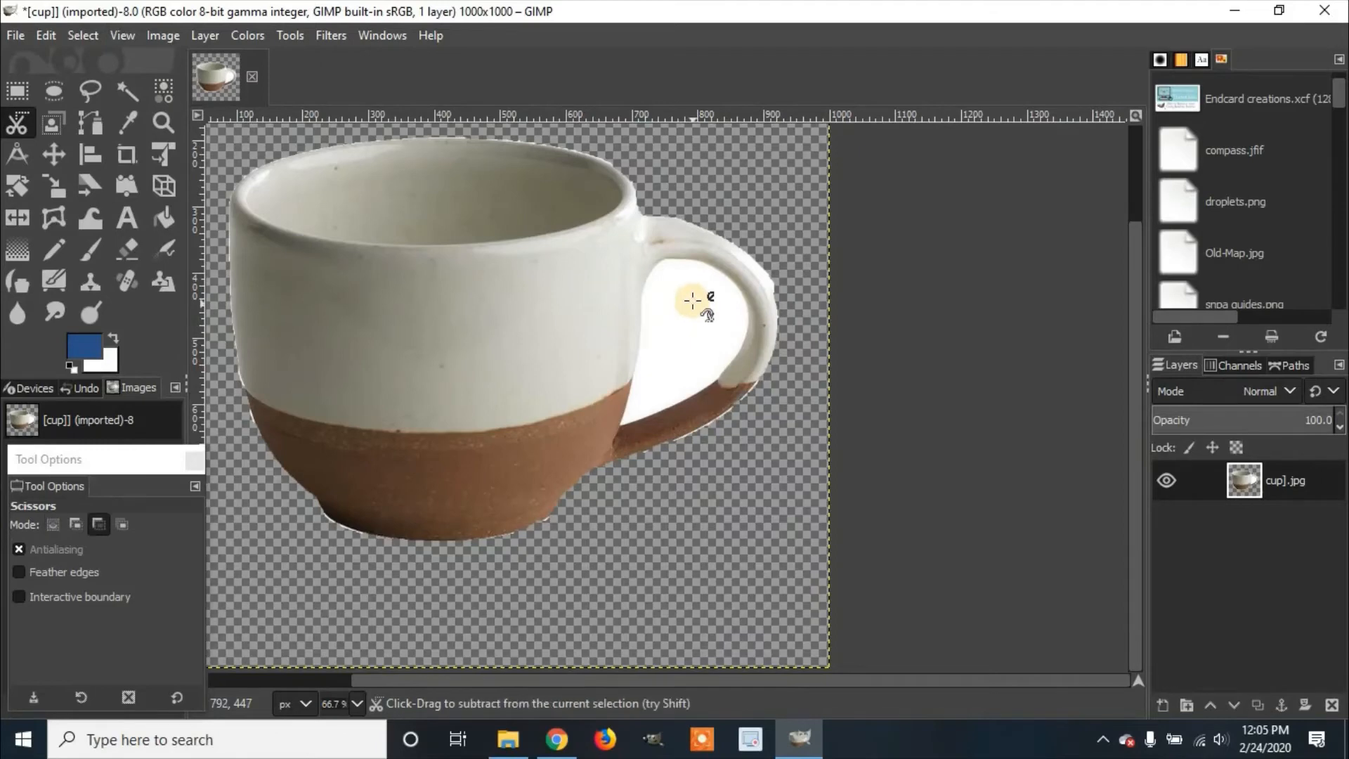
scroll(723, 335, "up", 2)
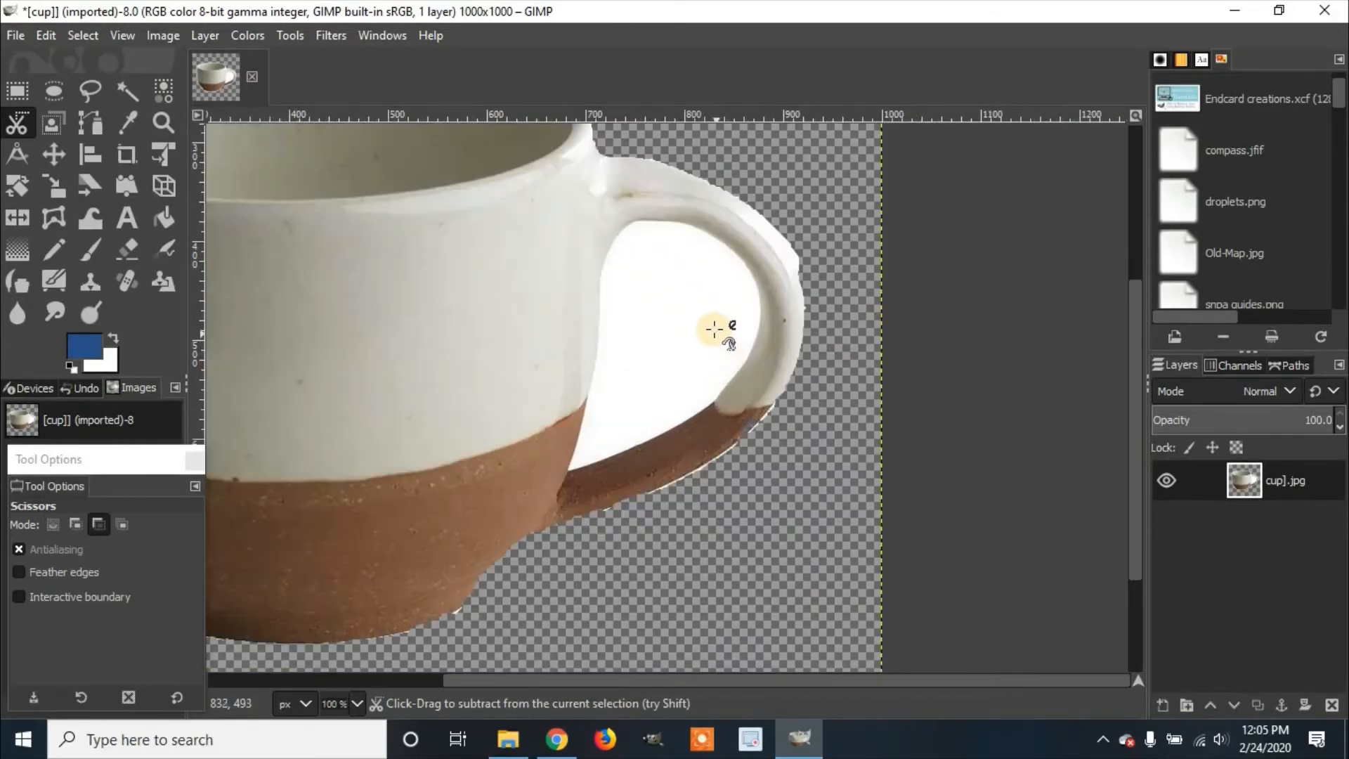
scroll(706, 308, "up", 1)
left_click_drag(707, 310, 811, 414)
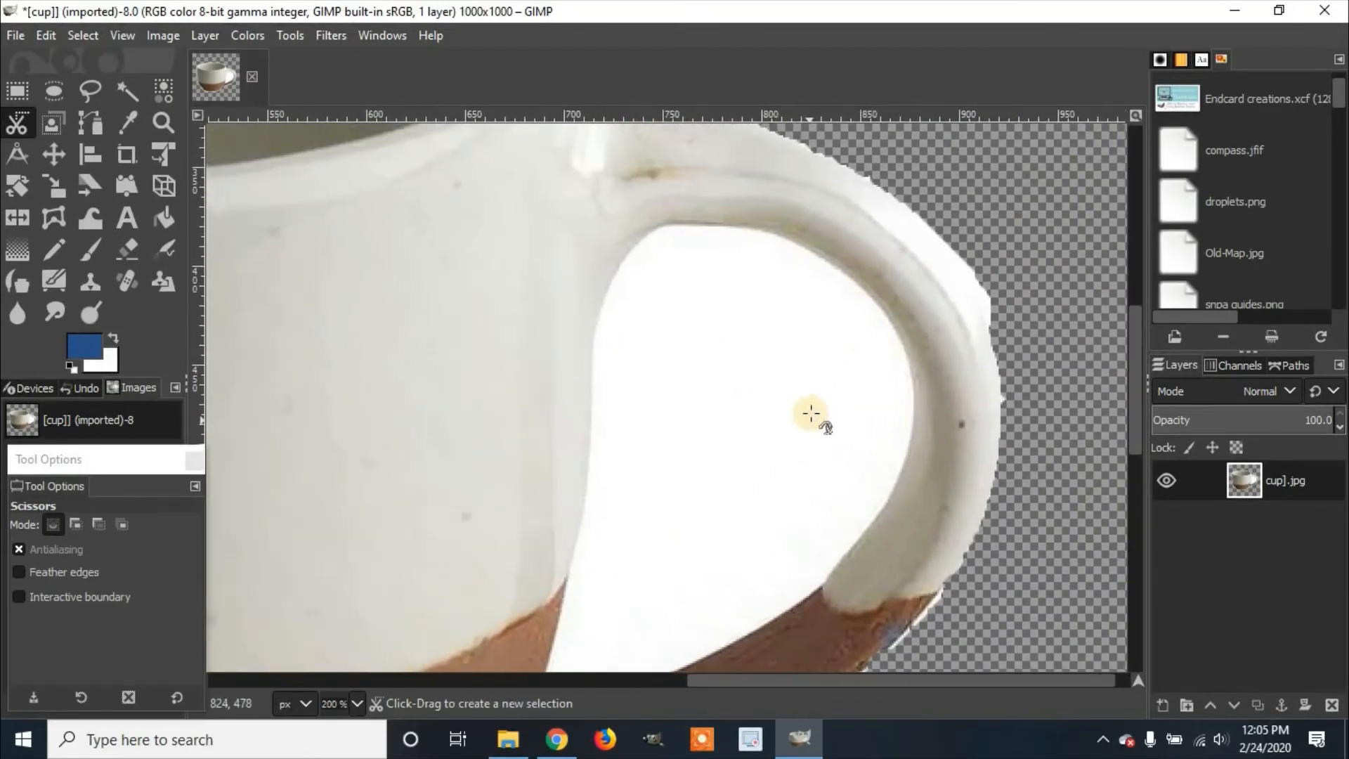
left_click(675, 225)
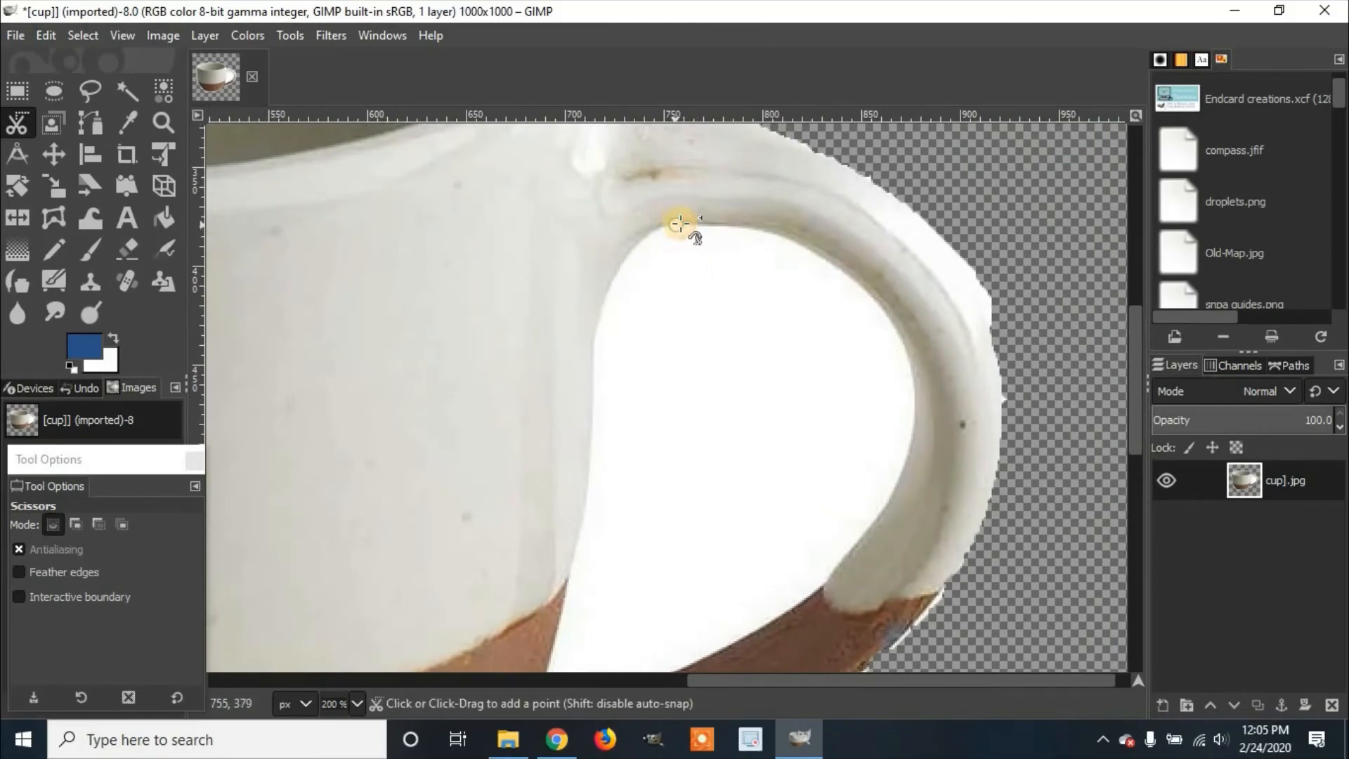
left_click(731, 226)
left_click(777, 236)
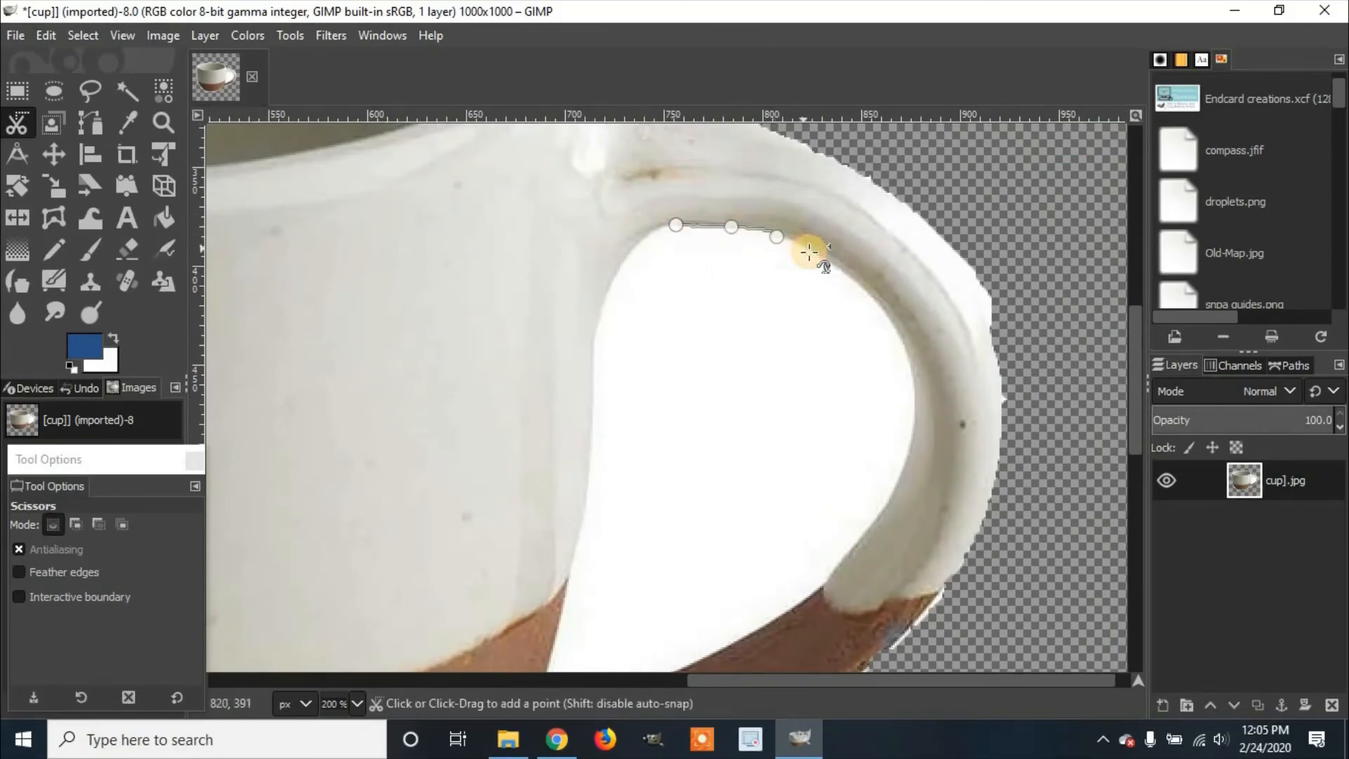
left_click(868, 291)
left_click(899, 330)
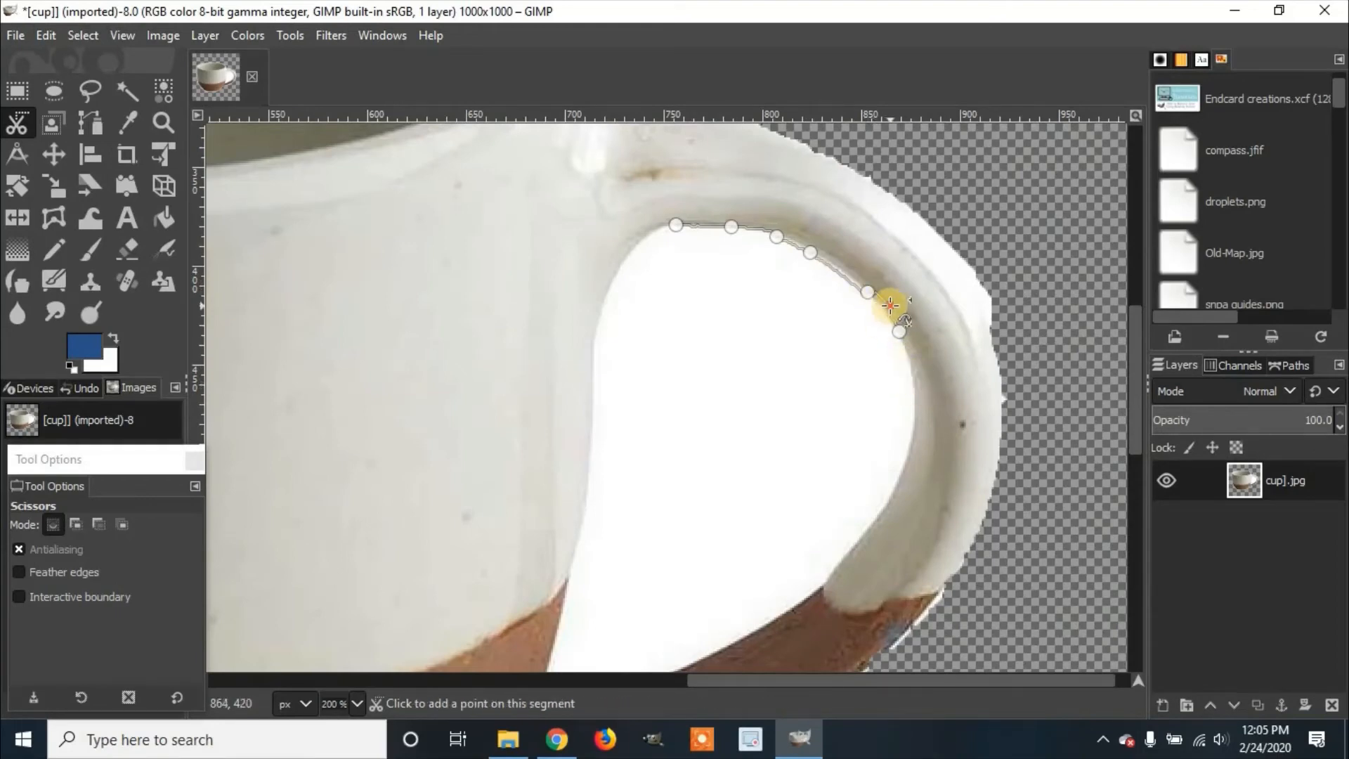
left_click(914, 403)
left_click(893, 491)
Step: Continue the opening's outline along the handle's brown inner edge to its lower joint with the cup body
scroll(909, 310, "down", 3)
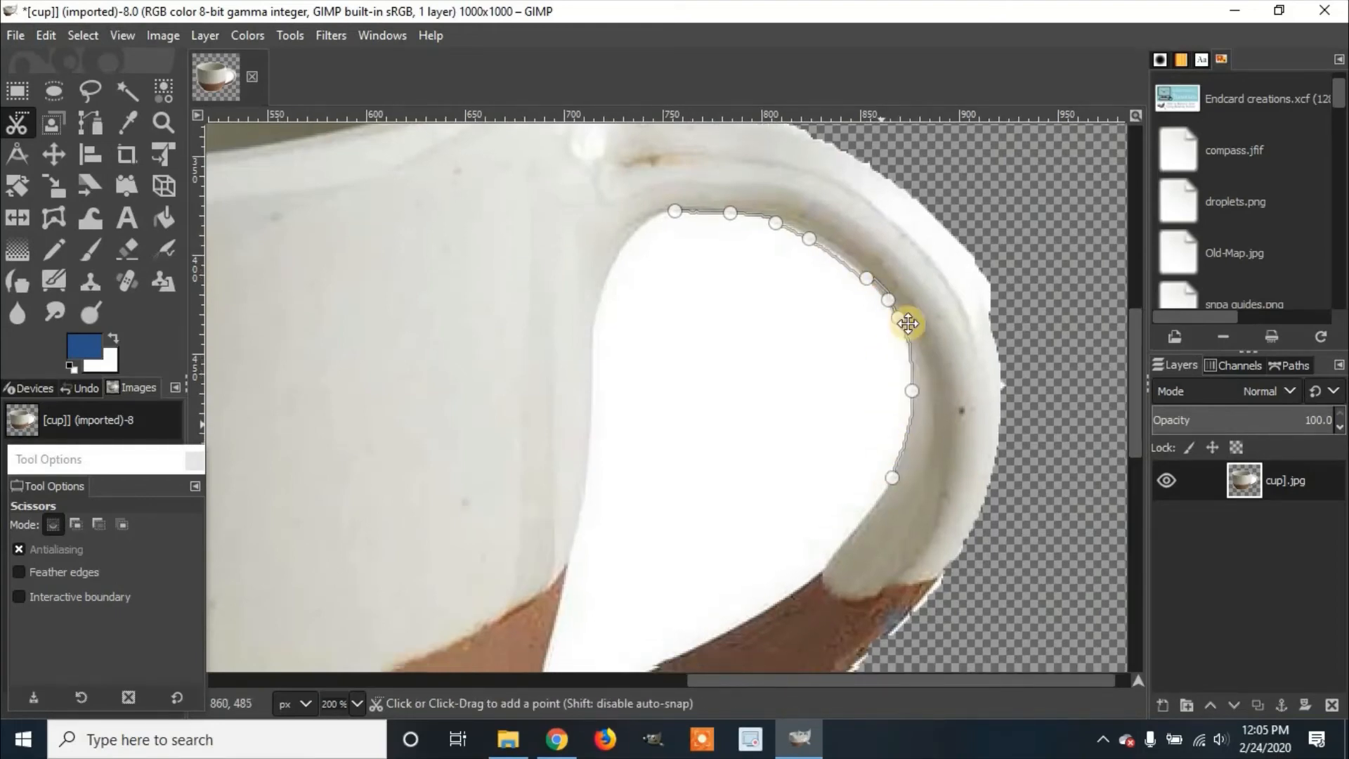
left_click(865, 445)
left_click(828, 480)
left_click(769, 513)
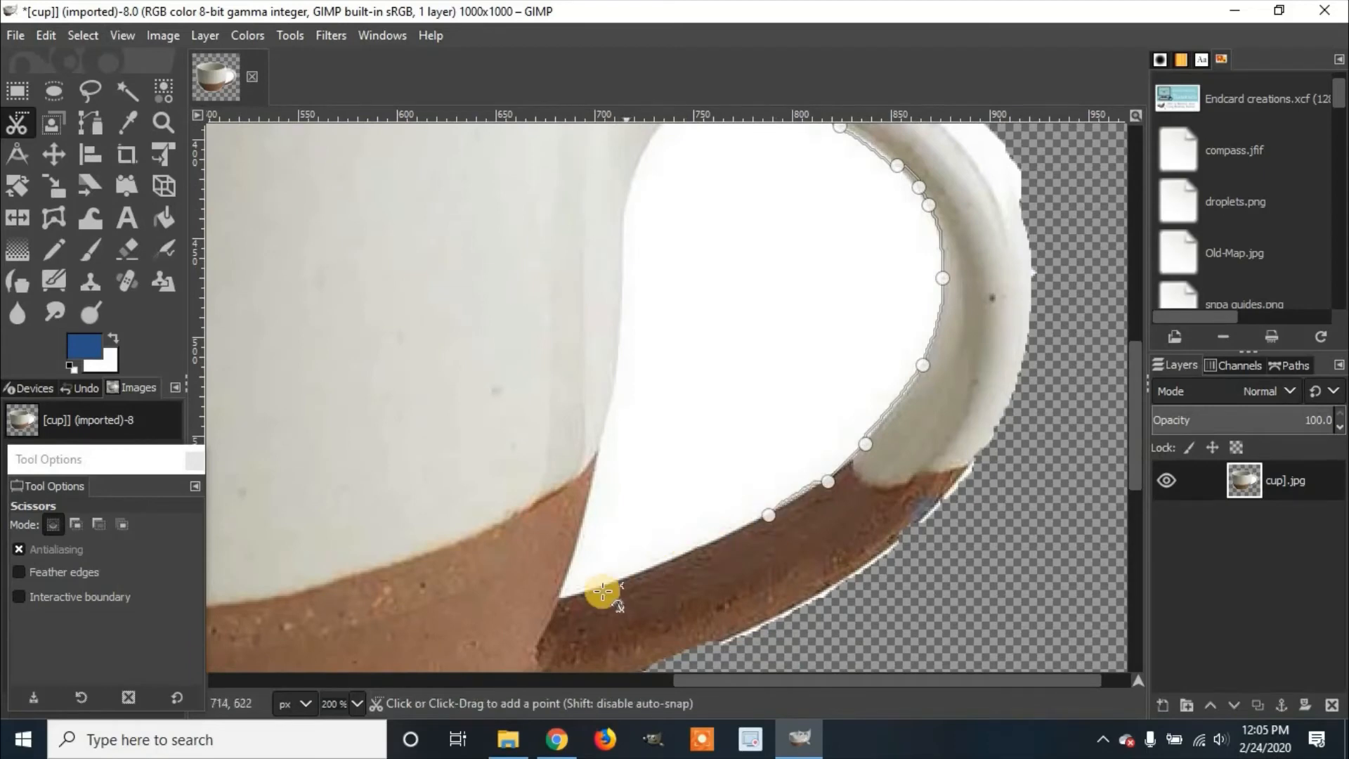
left_click(565, 603)
left_click(557, 599)
Step: Continue the handle opening's Scissors outline upward along the cup body's edge, past the brown glaze and along the white side
left_click(579, 547)
left_click(597, 462)
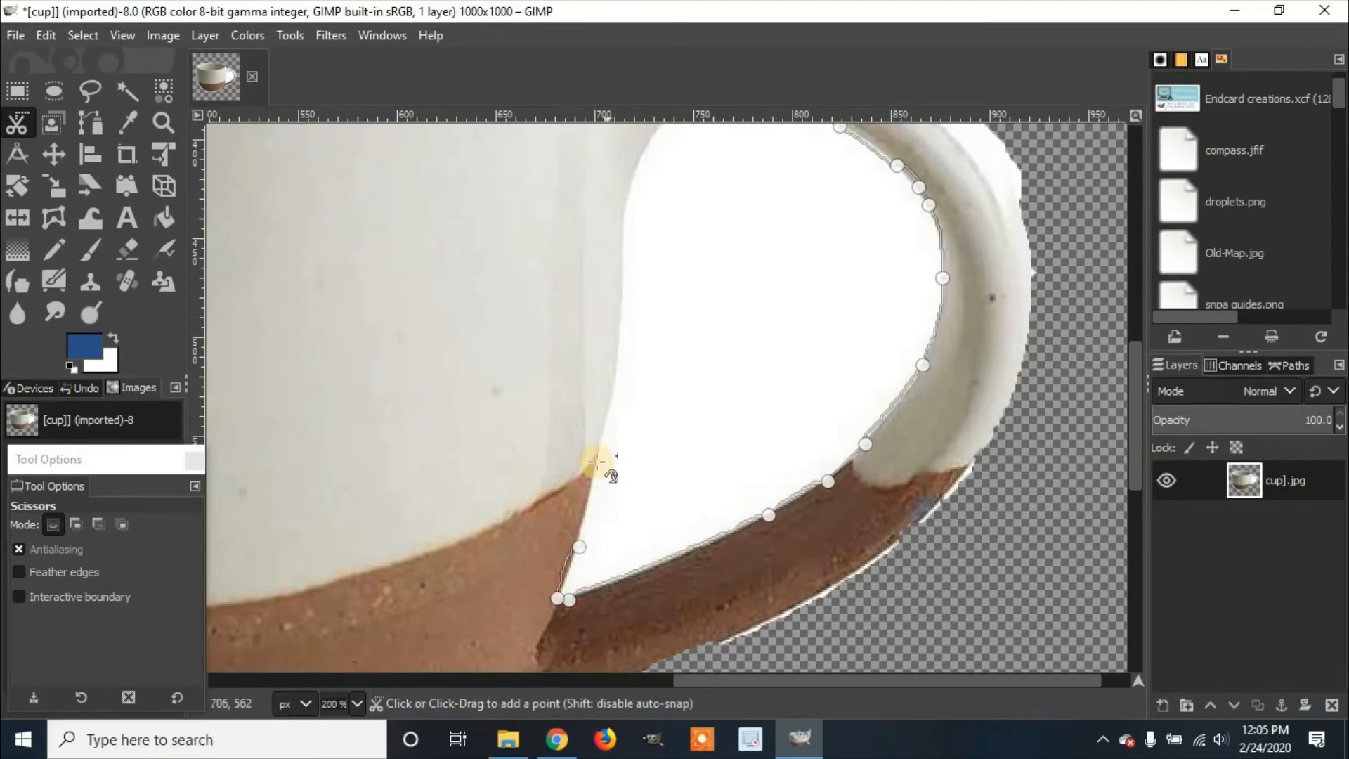
left_click(615, 385)
left_click(618, 323)
scroll(572, 423, "up", 3)
scroll(572, 423, "right", 1)
left_click(557, 376)
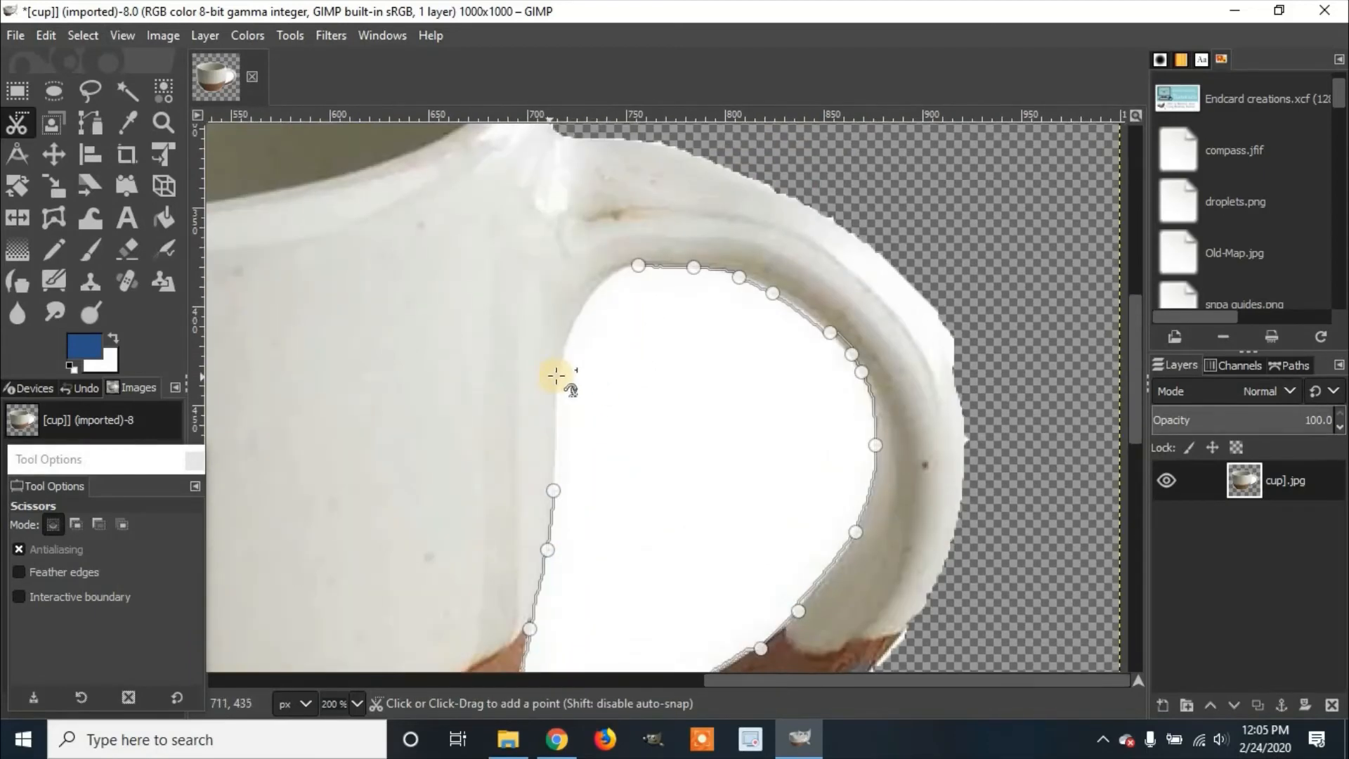
Step: Trace the opening's upper corner beside the cup body, close the outline at its starting point, and add a point to smooth that corner
left_click(574, 328)
left_click(591, 299)
left_click(613, 274)
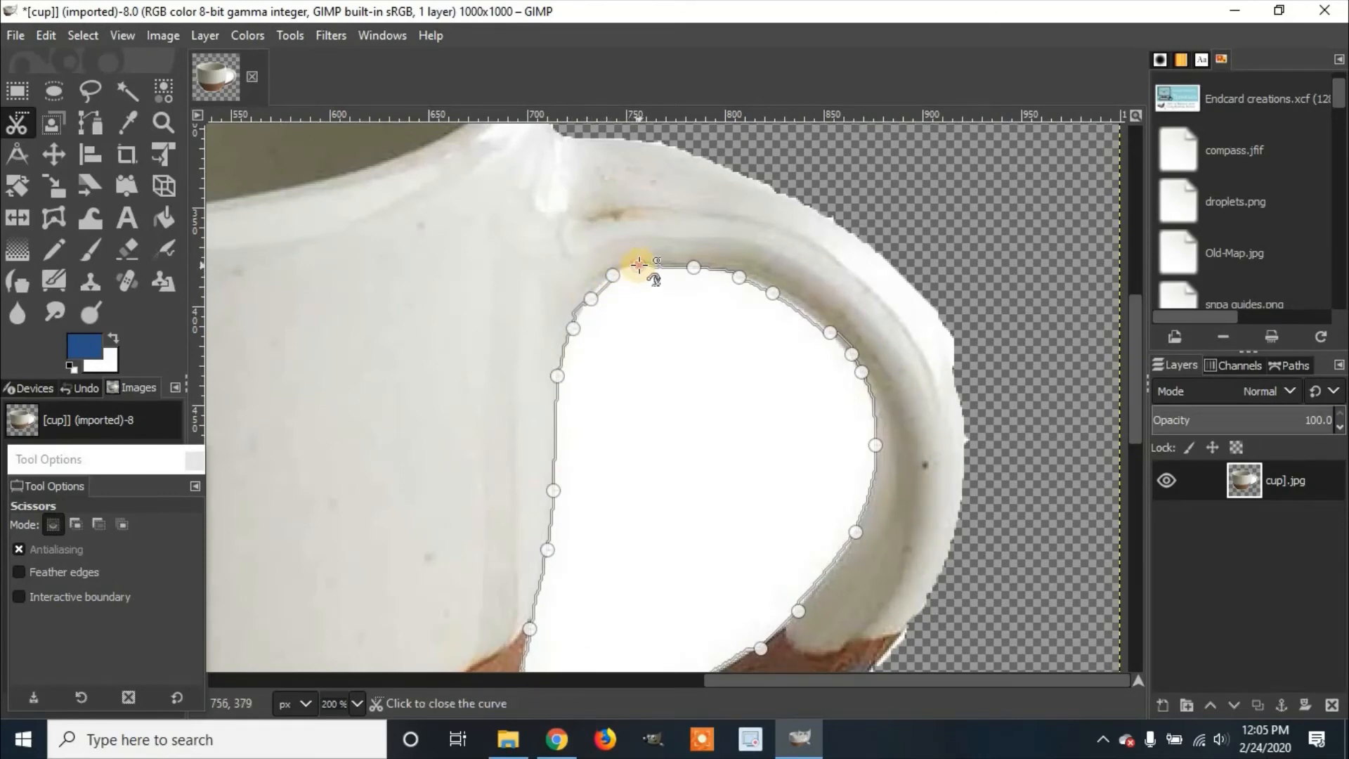
left_click(639, 265)
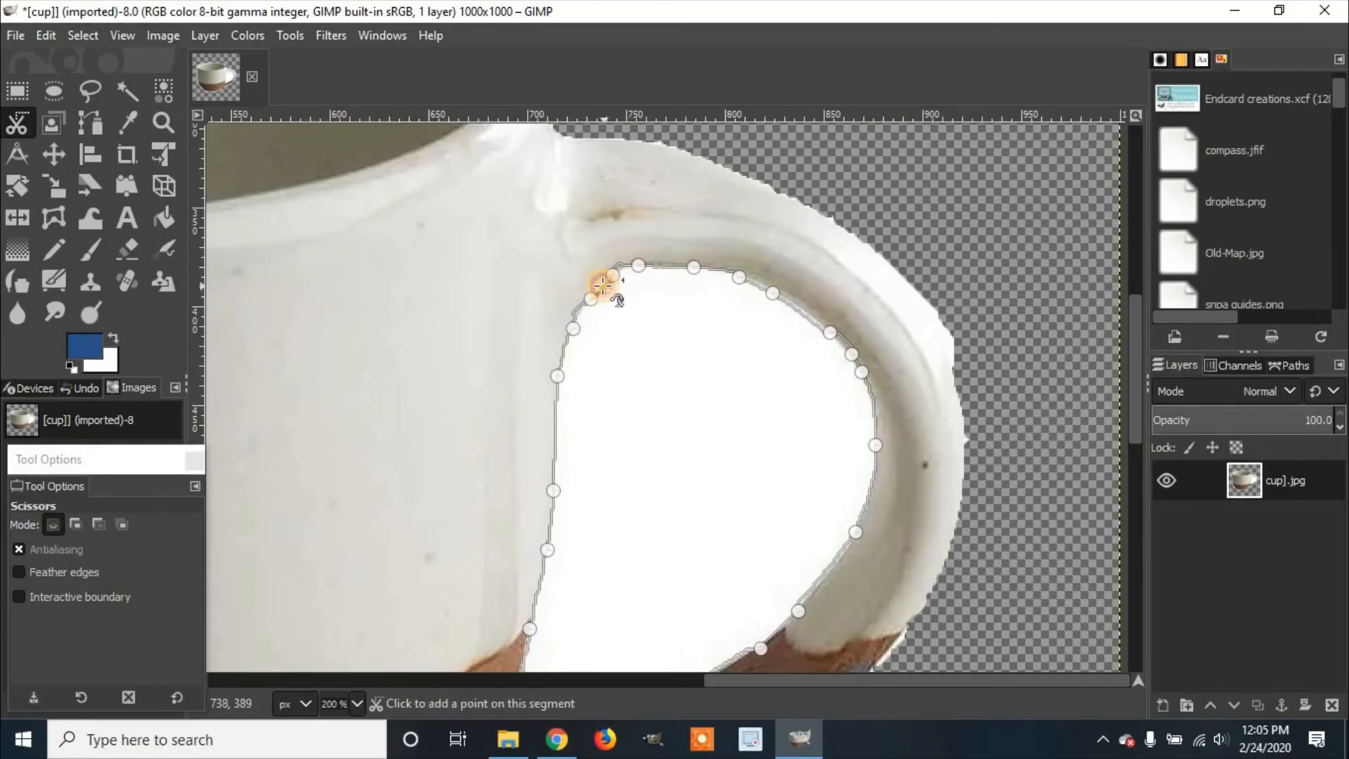
left_click(603, 284)
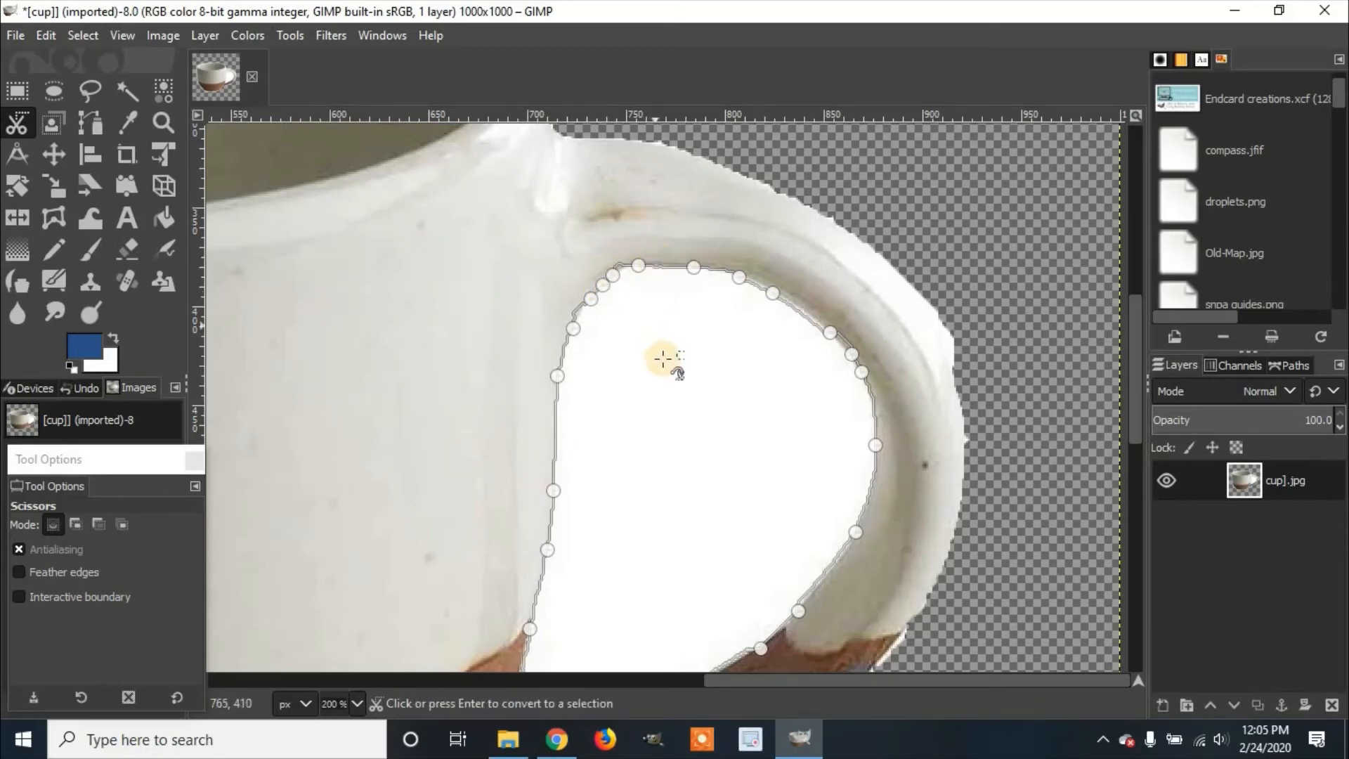
Step: Convert the closed outline to a selection, delete the white inside the handle, and clear the selection
left_click(668, 409)
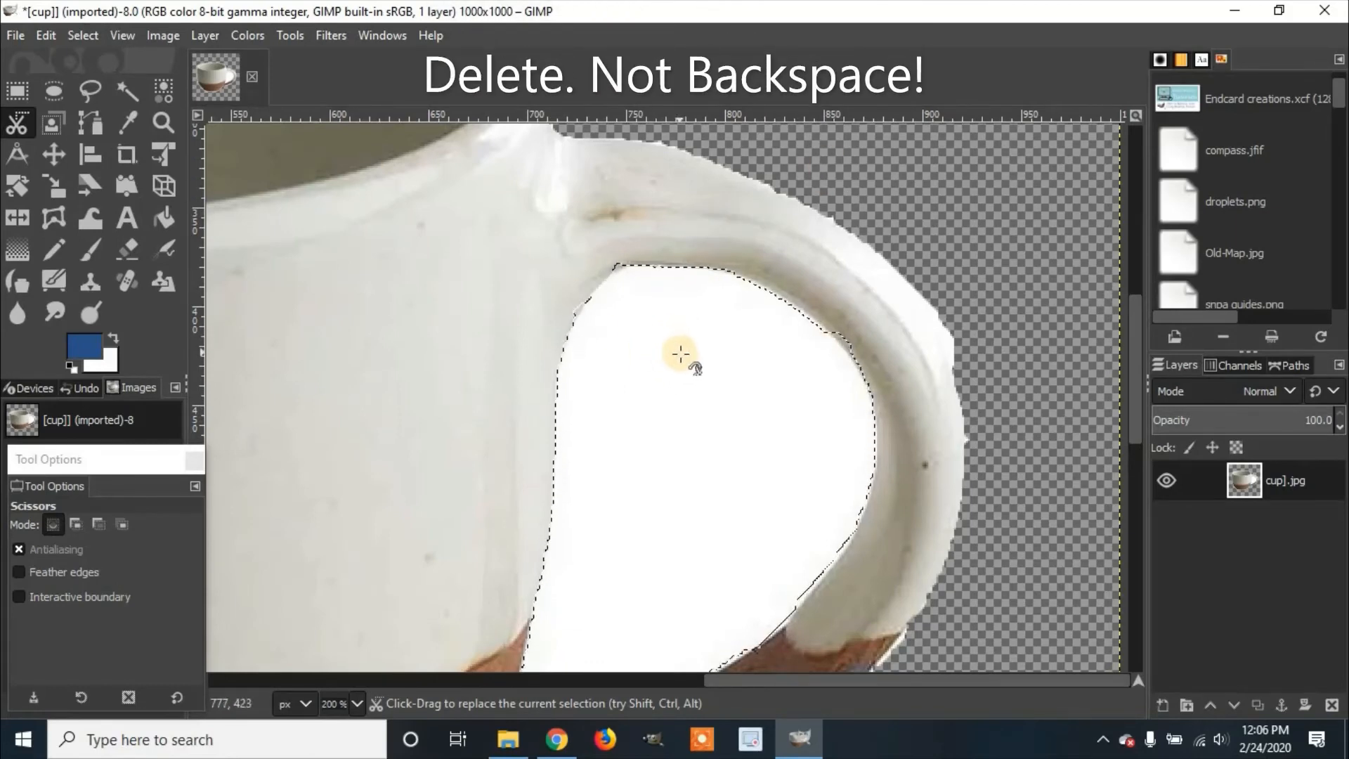
key("Delete")
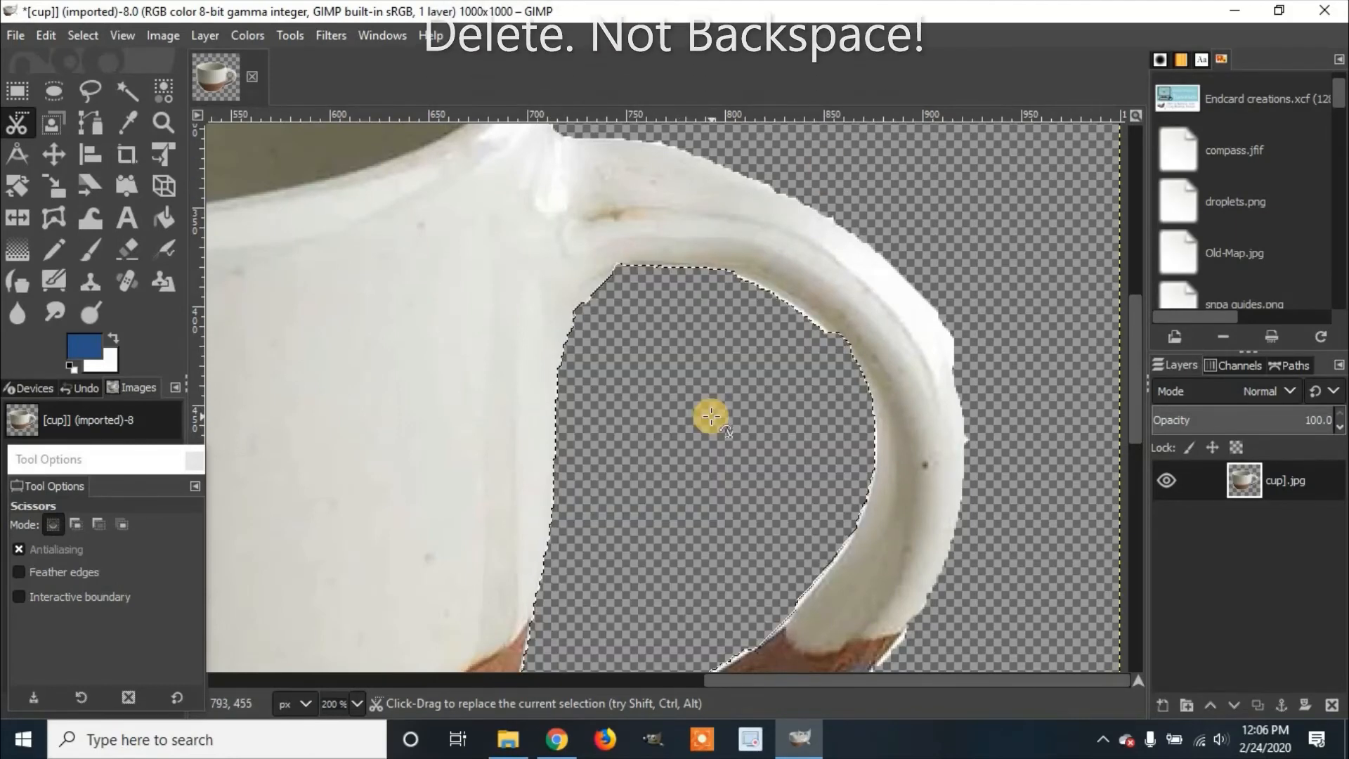
left_click_drag(711, 405, 691, 309)
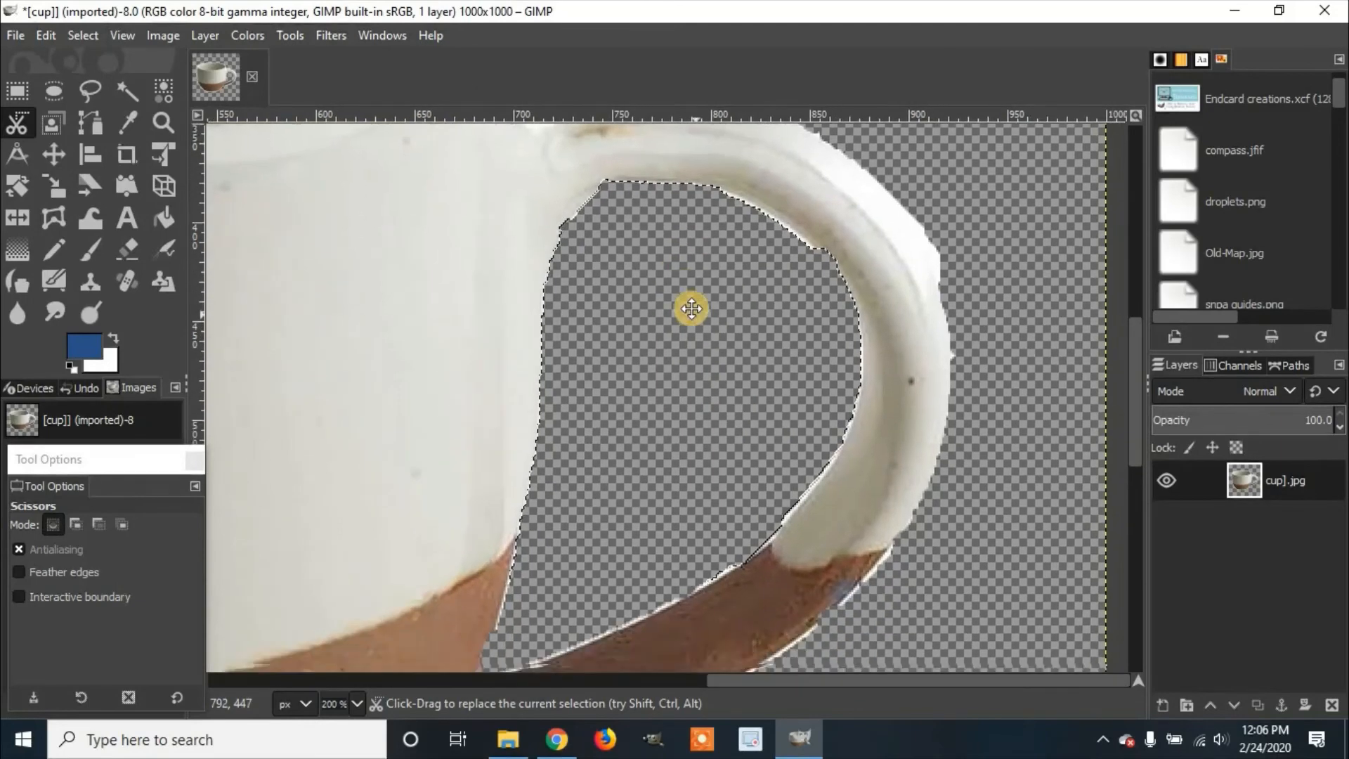
left_click(89, 35)
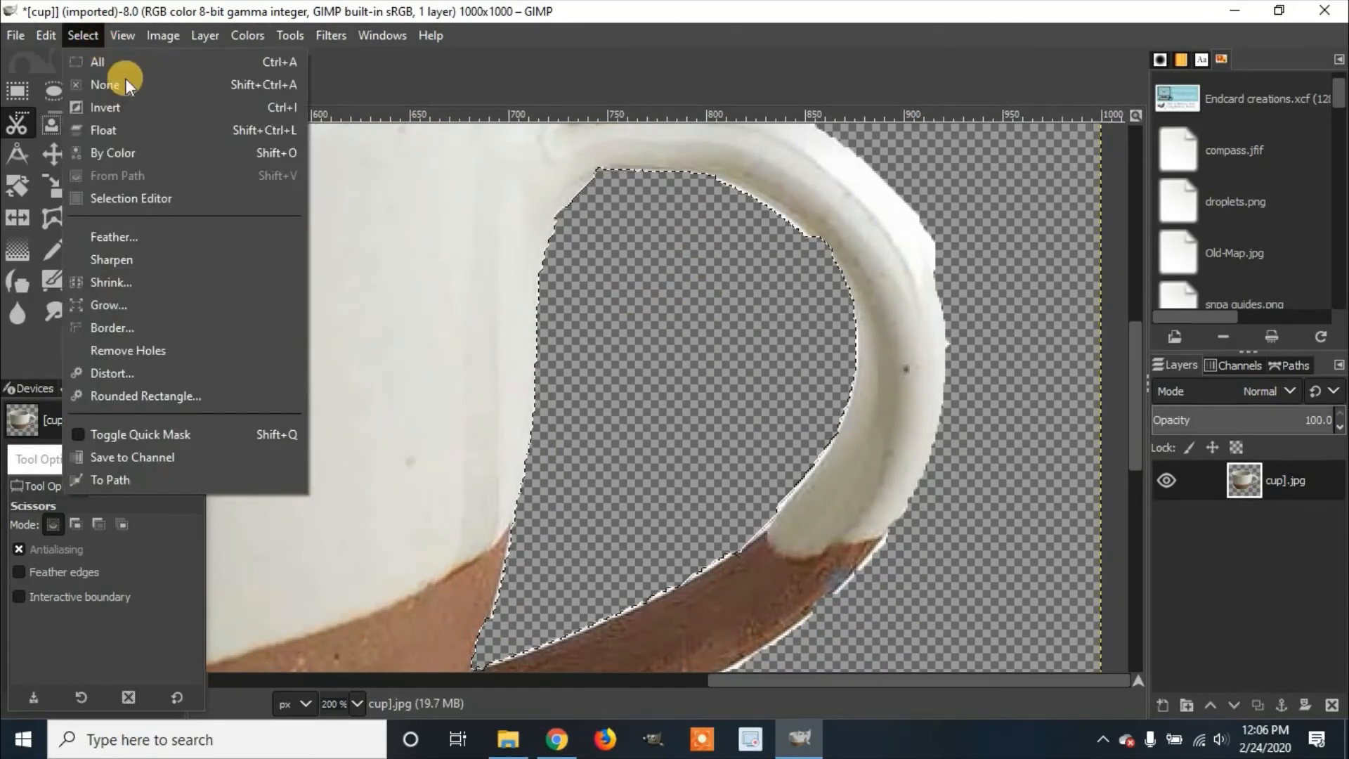
left_click(119, 85)
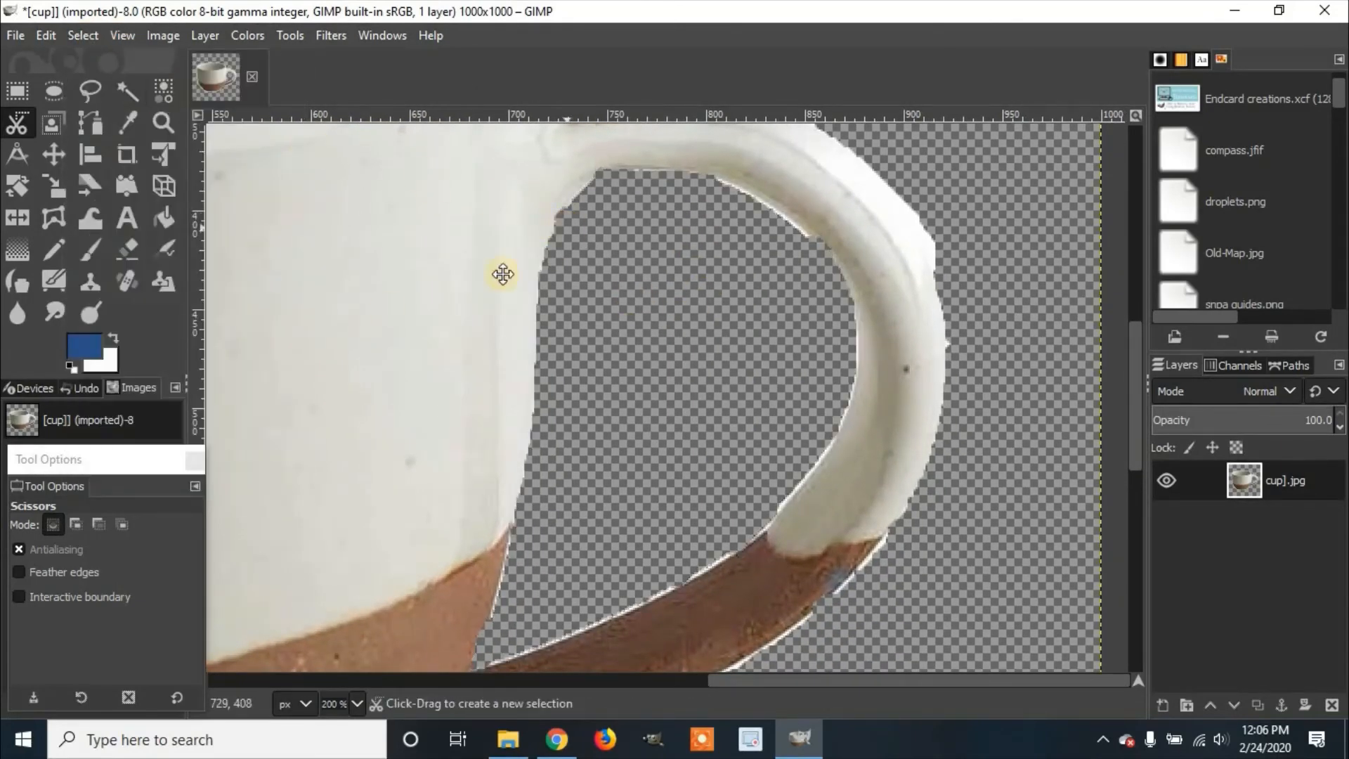
Step: Start a new Scissors outline on the handle's upper outer edge, following the boundary between the handle and the leftover white, with extra corrective points
left_click_drag(504, 274, 272, 391)
key("ctrl")
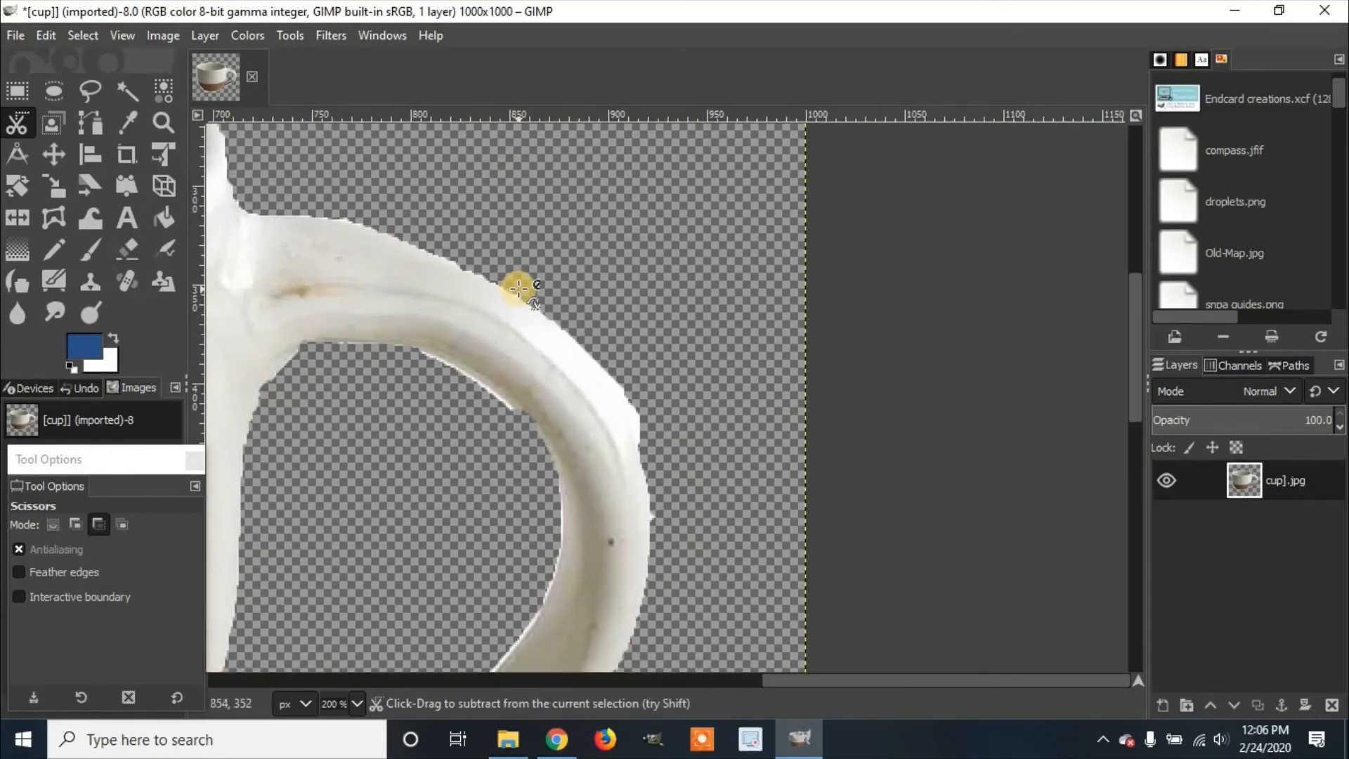
scroll(518, 288, "up", 1)
left_click(464, 270)
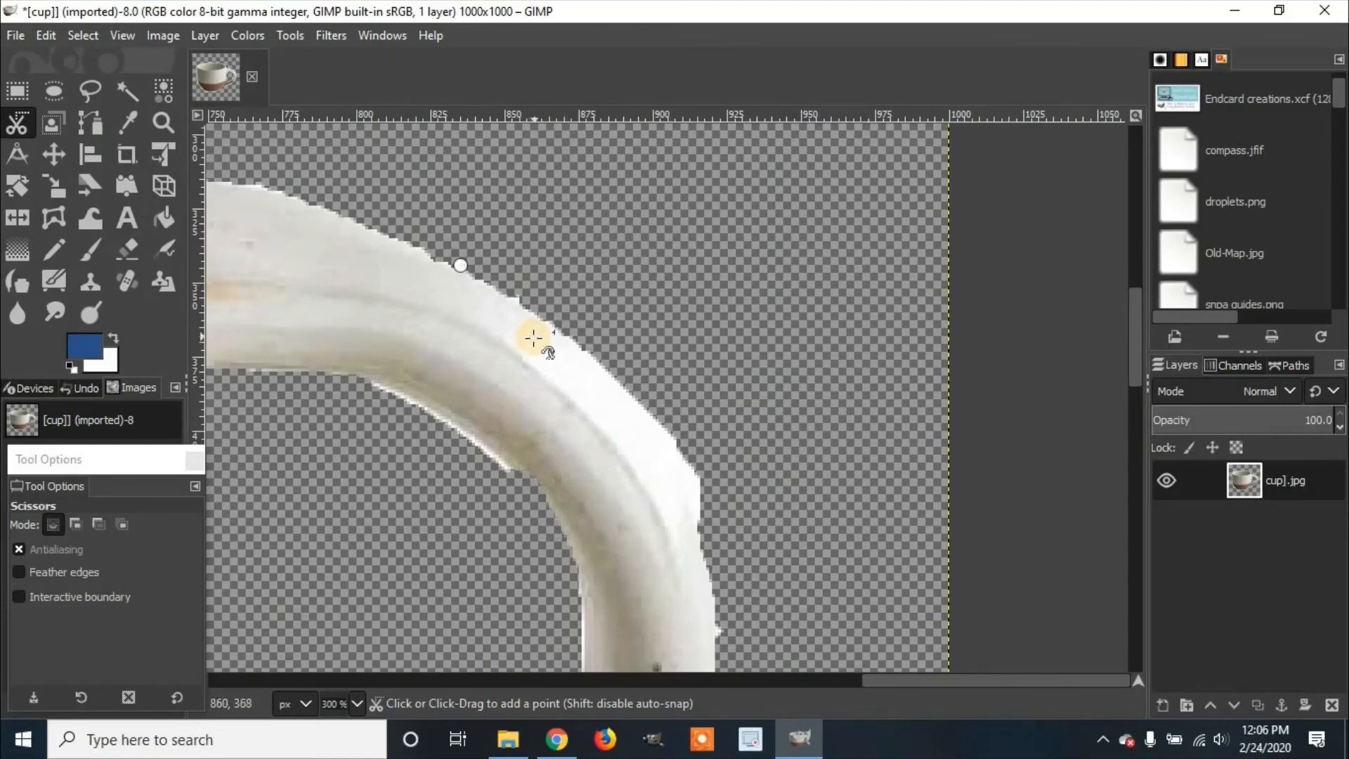
left_click(534, 339)
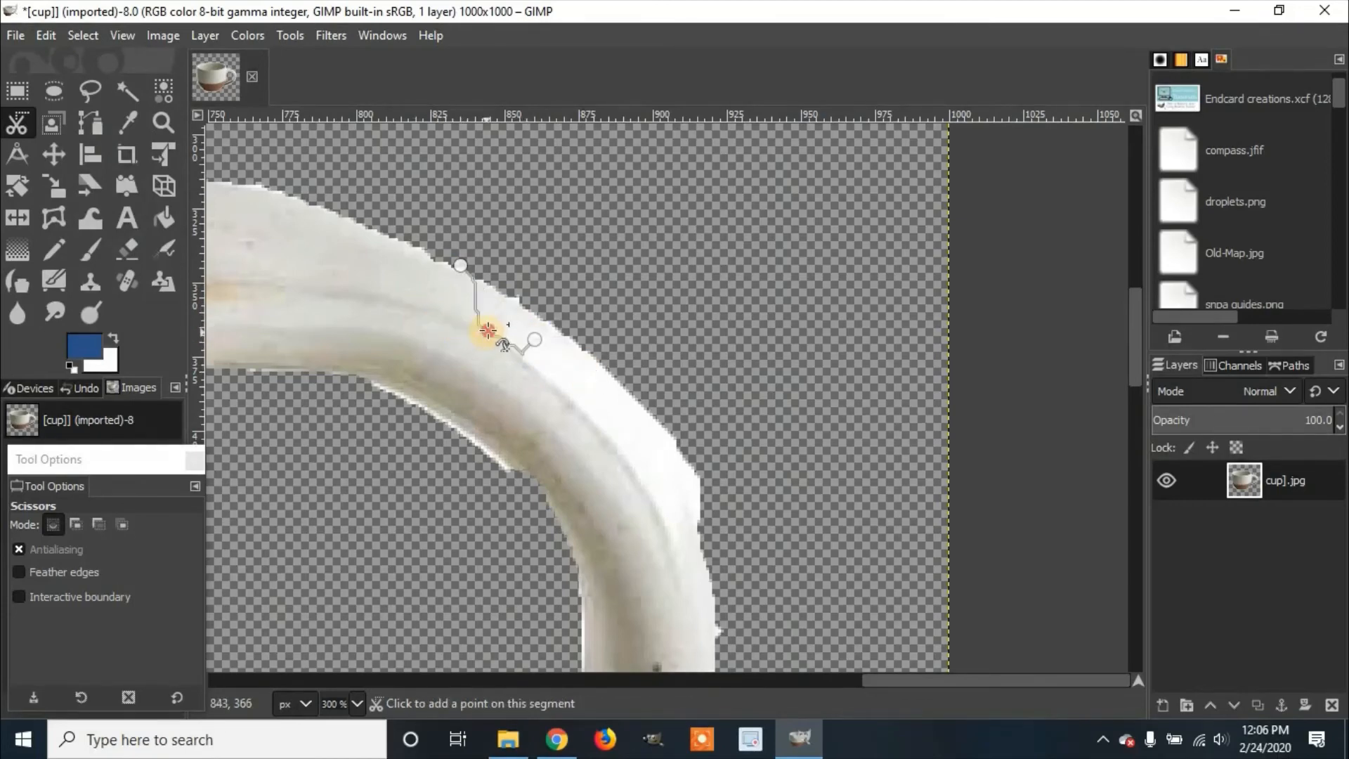
left_click(505, 309)
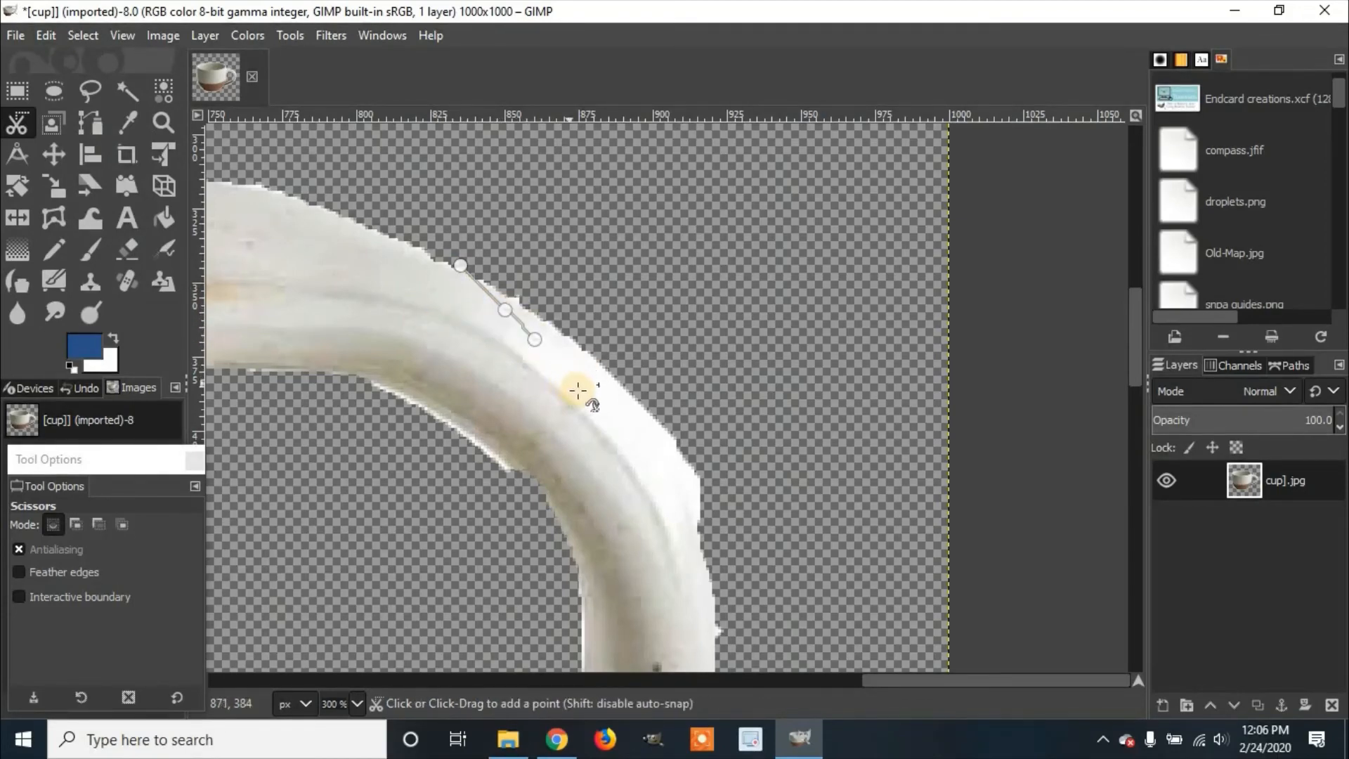
left_click(577, 398)
left_click(558, 374)
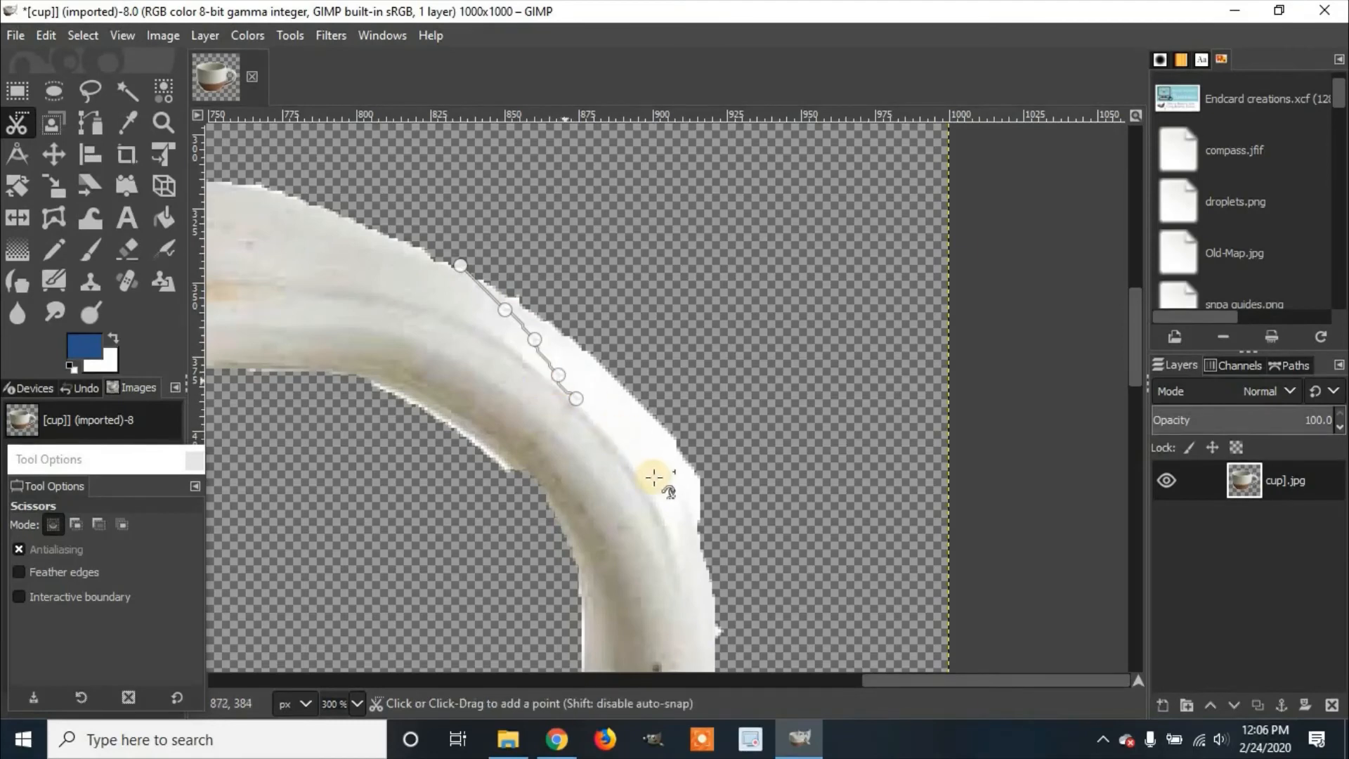
Step: Extend the outline to the lower end of the leftover white on the handle's outer edge, adding points to pull it onto the handle's contour
left_click_drag(652, 389, 615, 317)
left_click(615, 376)
left_click(588, 360)
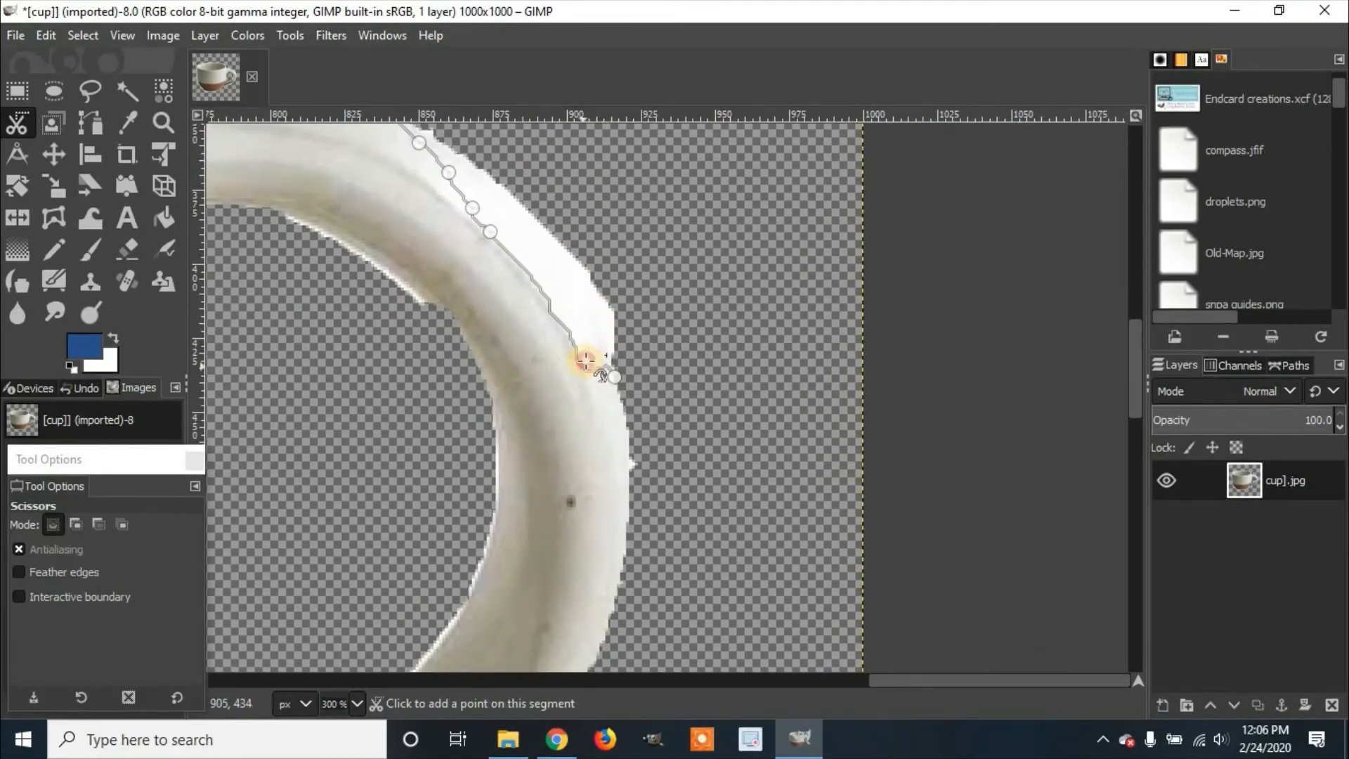
left_click(571, 321)
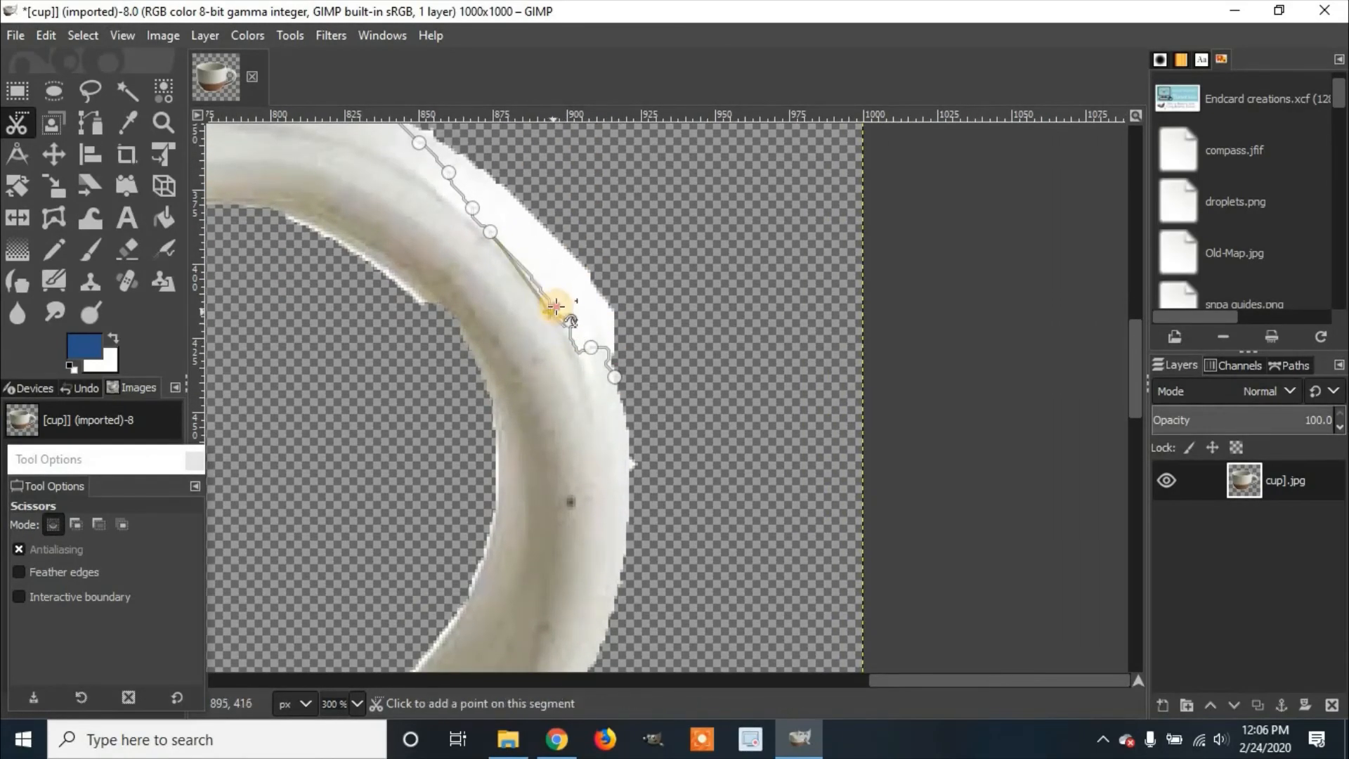
left_click(557, 305)
left_click(608, 368)
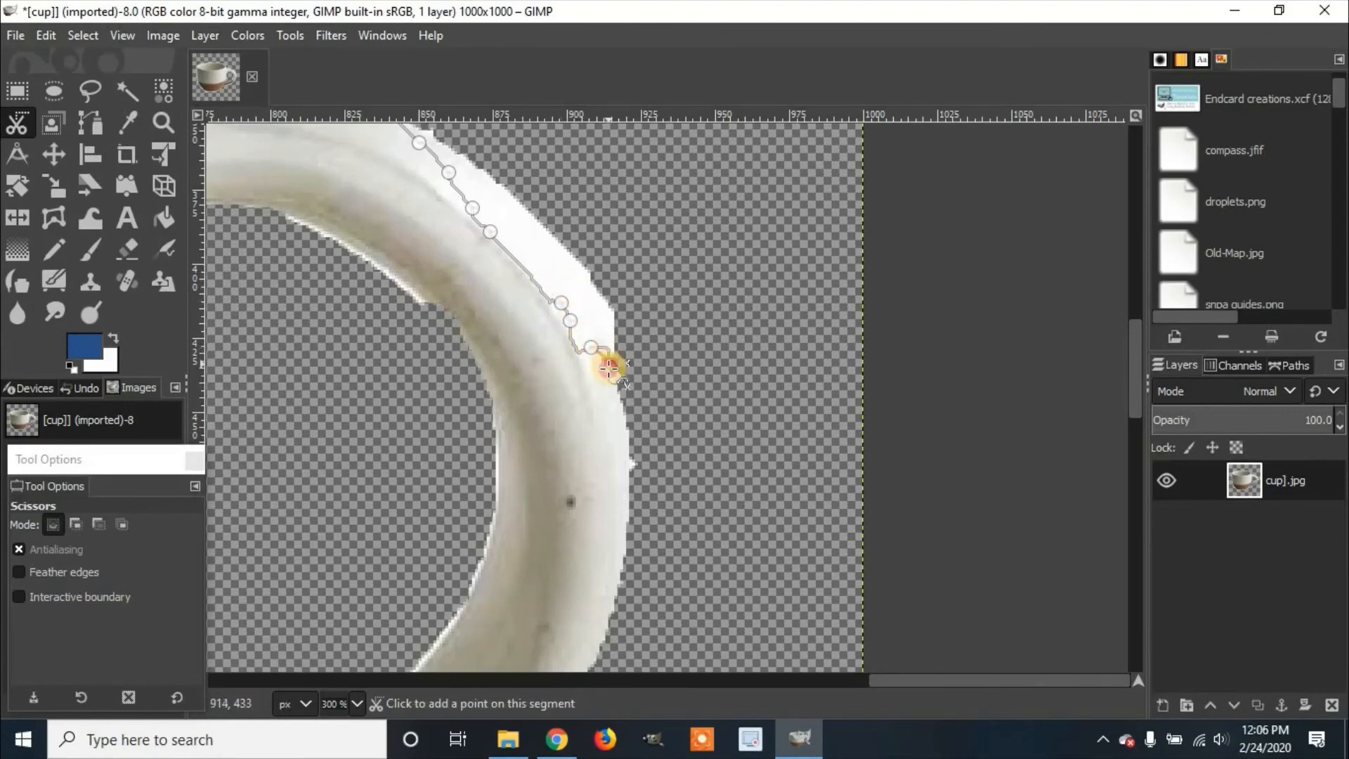
left_click(579, 339)
left_click(575, 330)
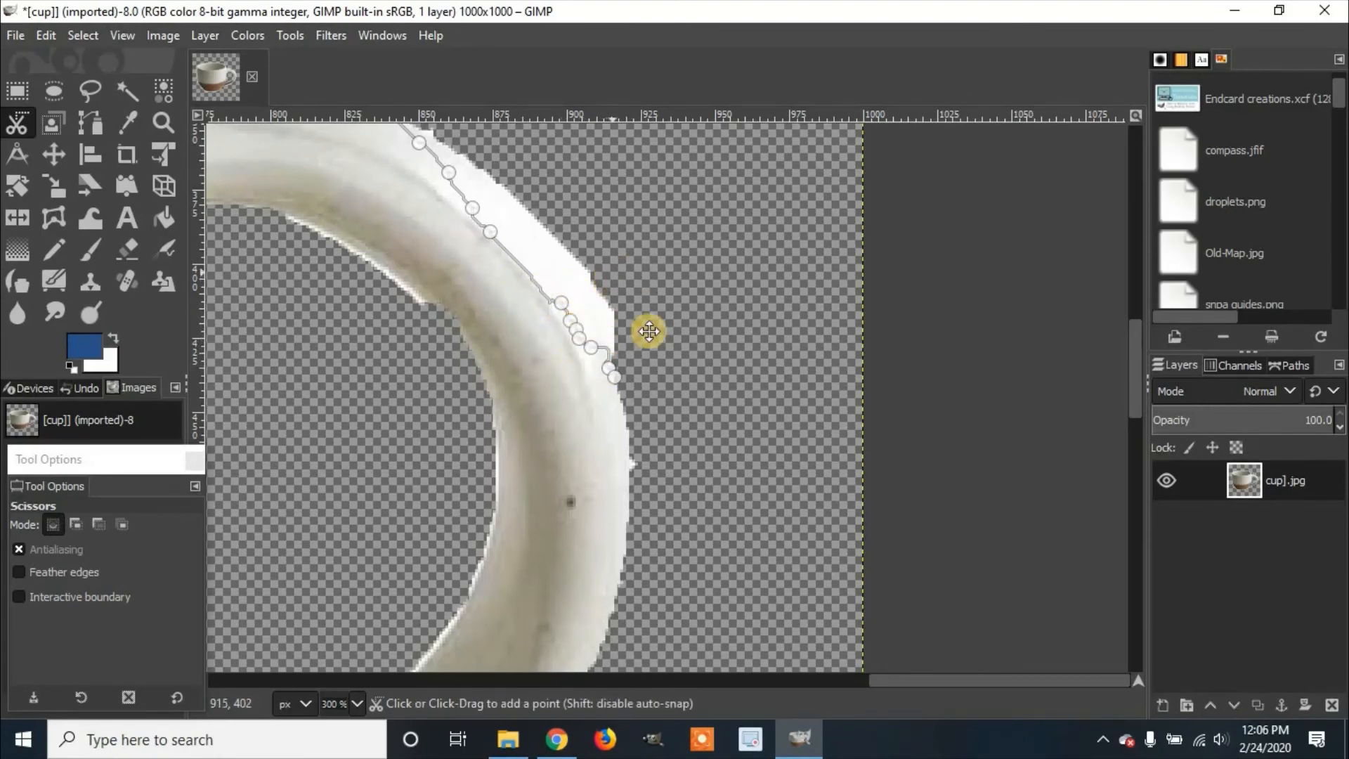
left_click_drag(647, 331, 572, 333)
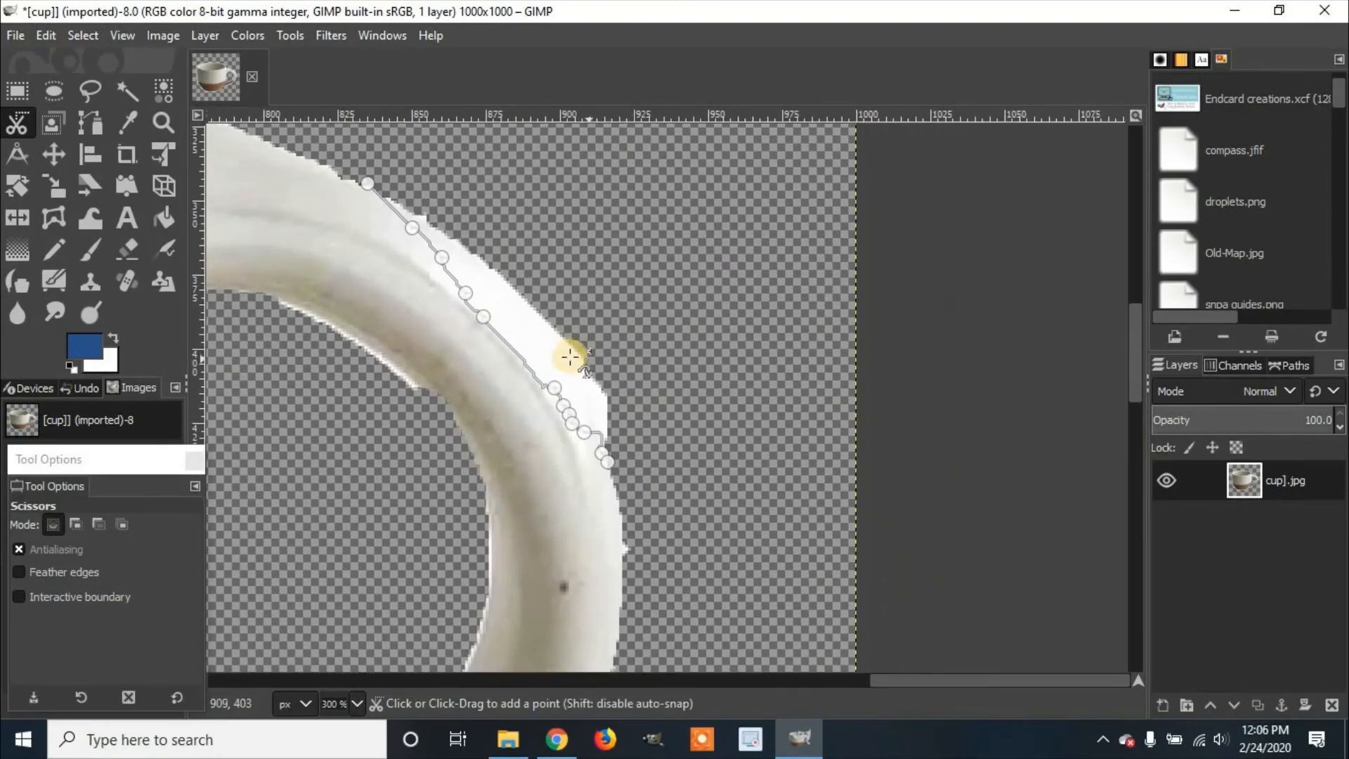
left_click(603, 440)
left_click(598, 448)
left_click(601, 453)
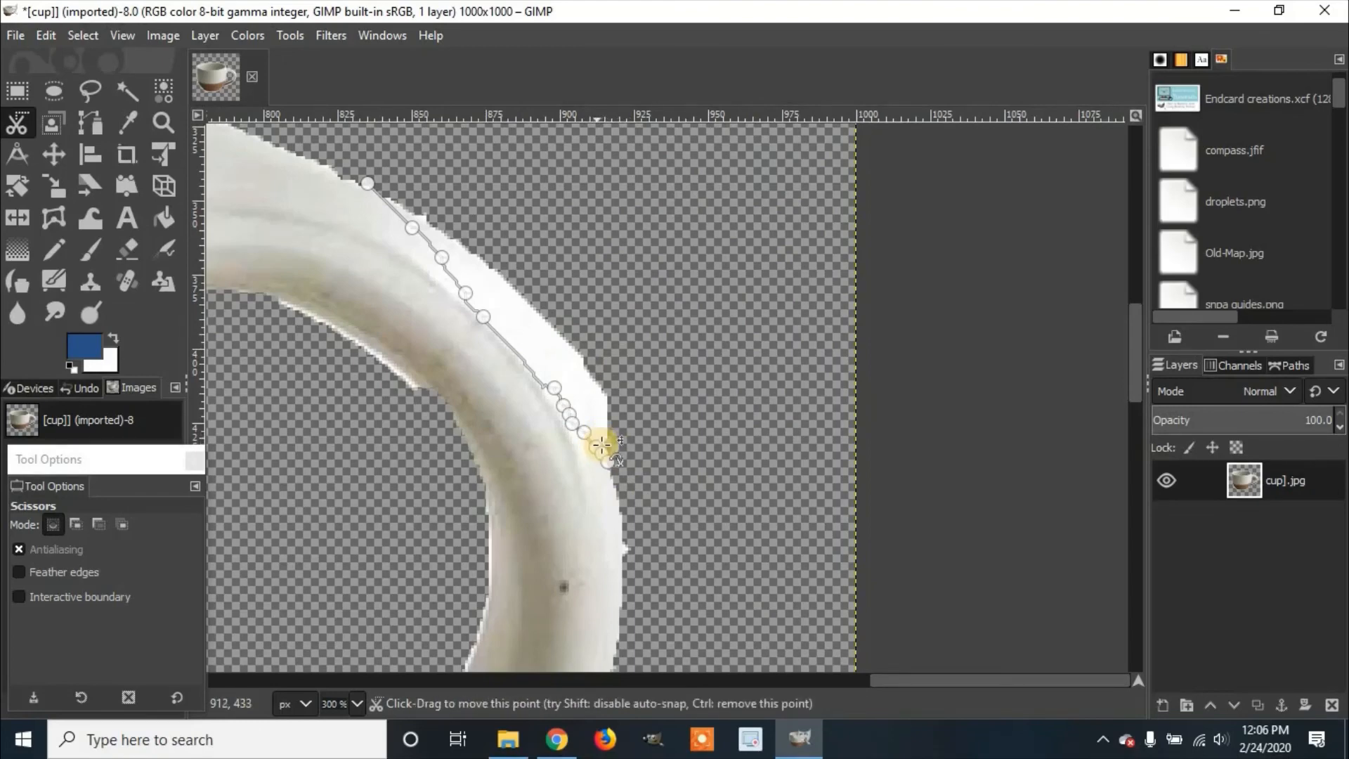
Step: Loop the outline through the transparent area outside the handle and close it at its starting point
left_click(753, 253)
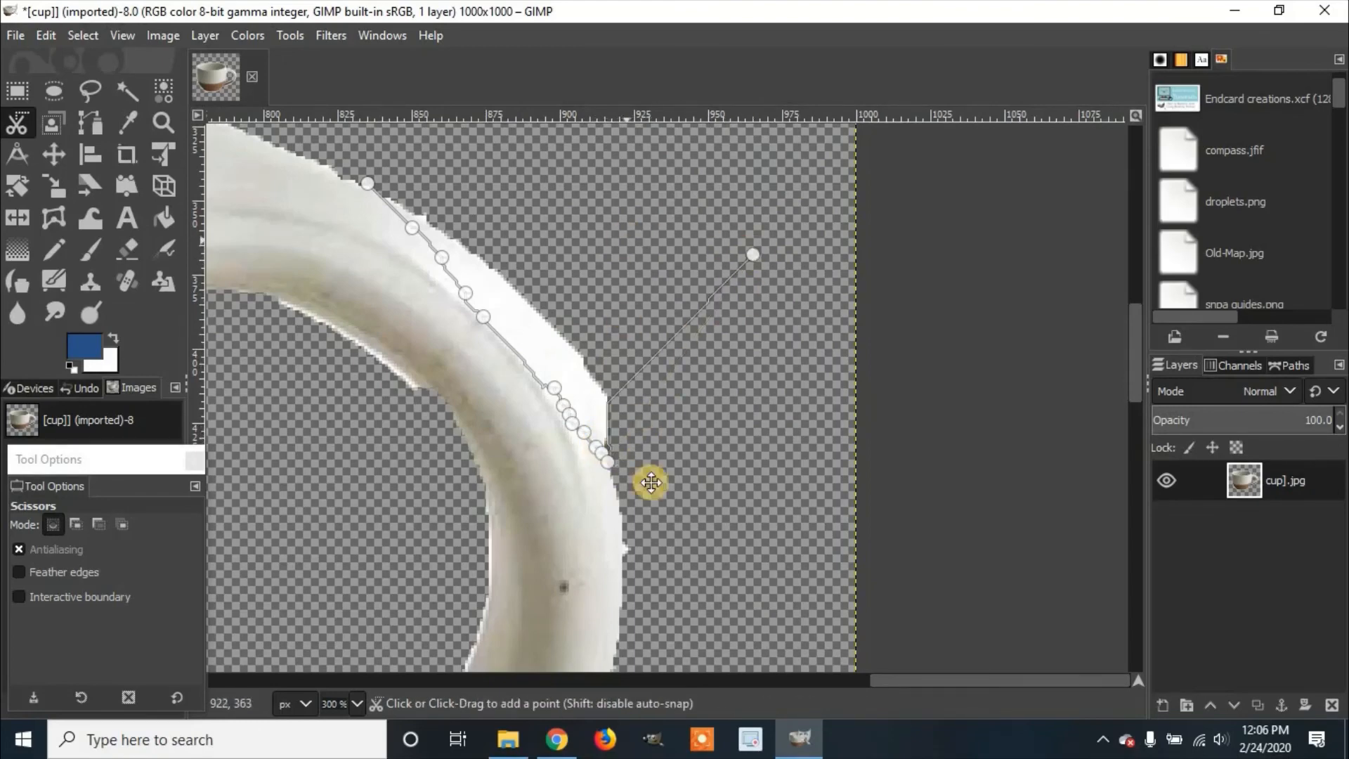
scroll(651, 482, "up", 5)
left_click(393, 268)
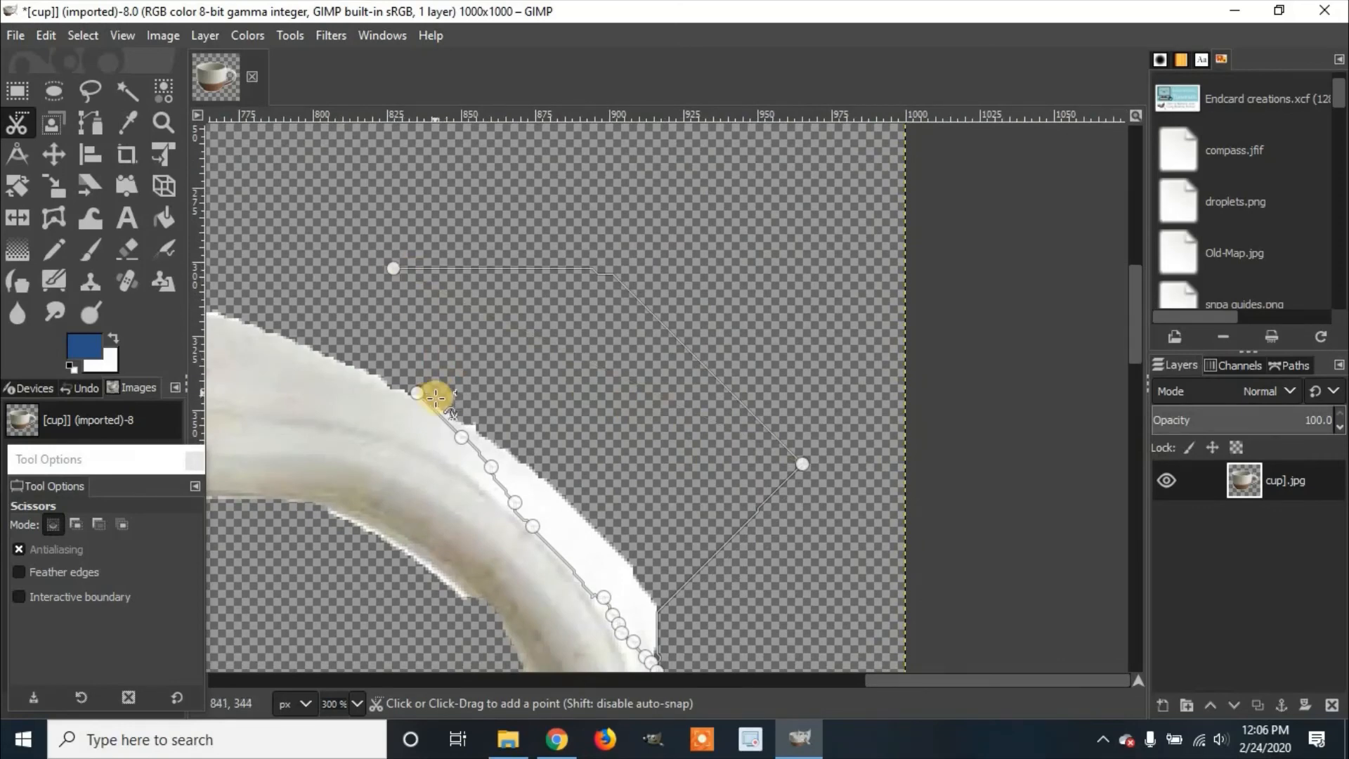
left_click(417, 394)
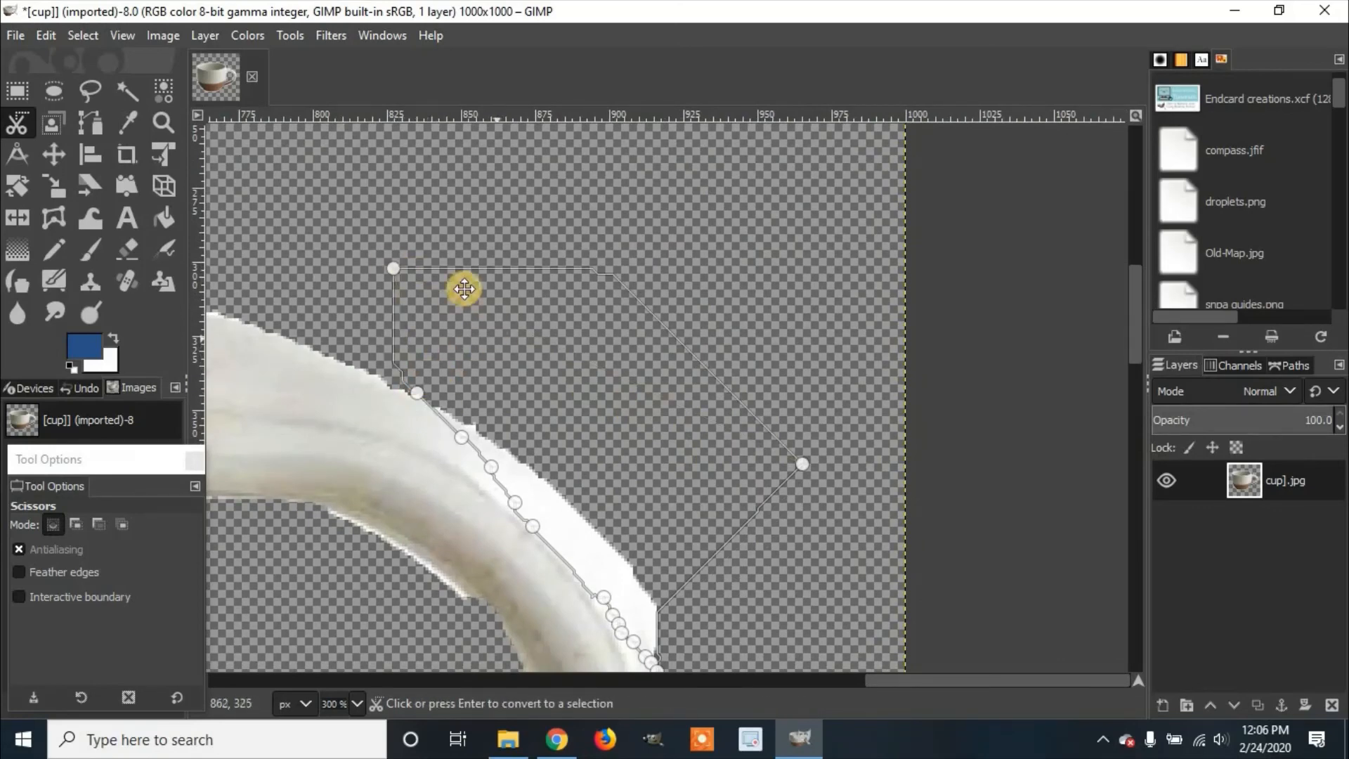
Step: Convert the outline to a selection, delete the leftover white along the handle's outer edge, and clear the selection
scroll(461, 290, "down", 2)
scroll(461, 289, "right", 2)
left_click(518, 340)
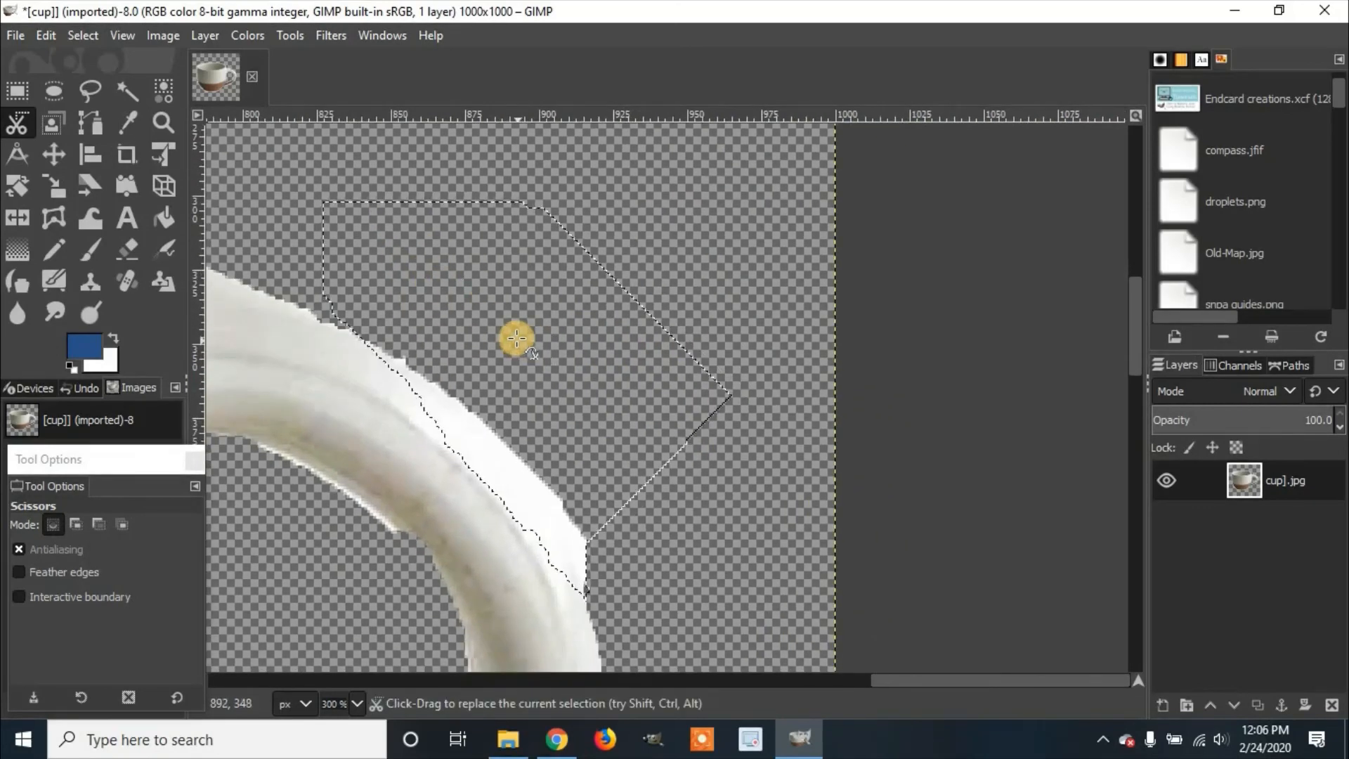
key("Delete")
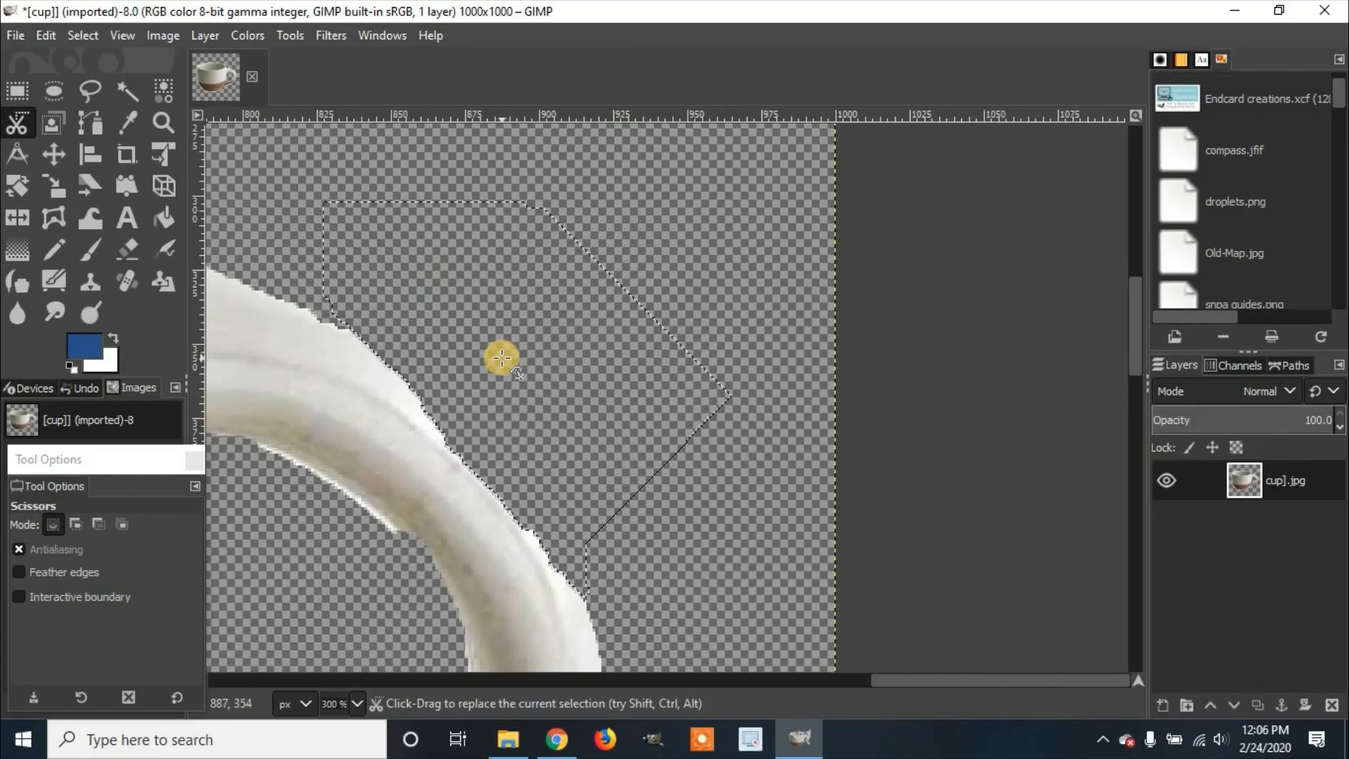
scroll(581, 287, "down", 1)
scroll(581, 286, "left", 2)
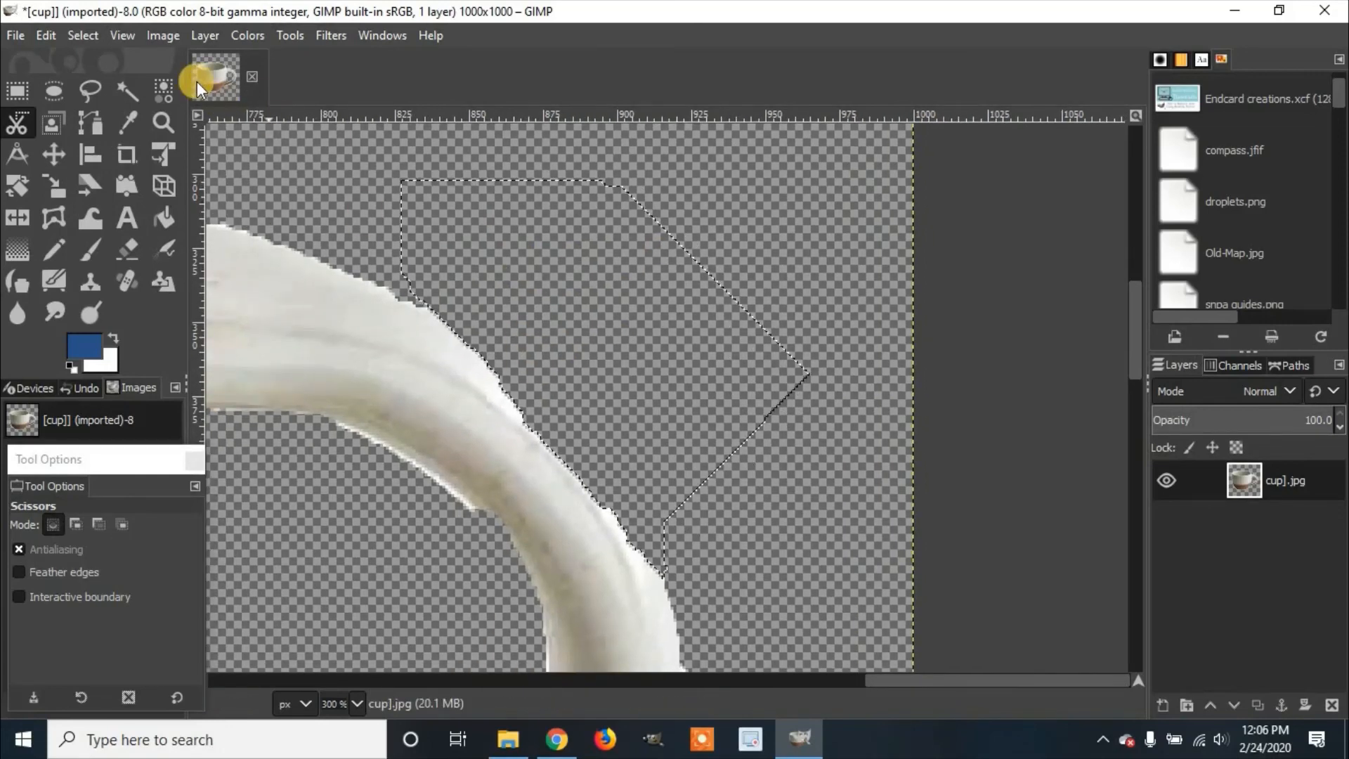
left_click(83, 35)
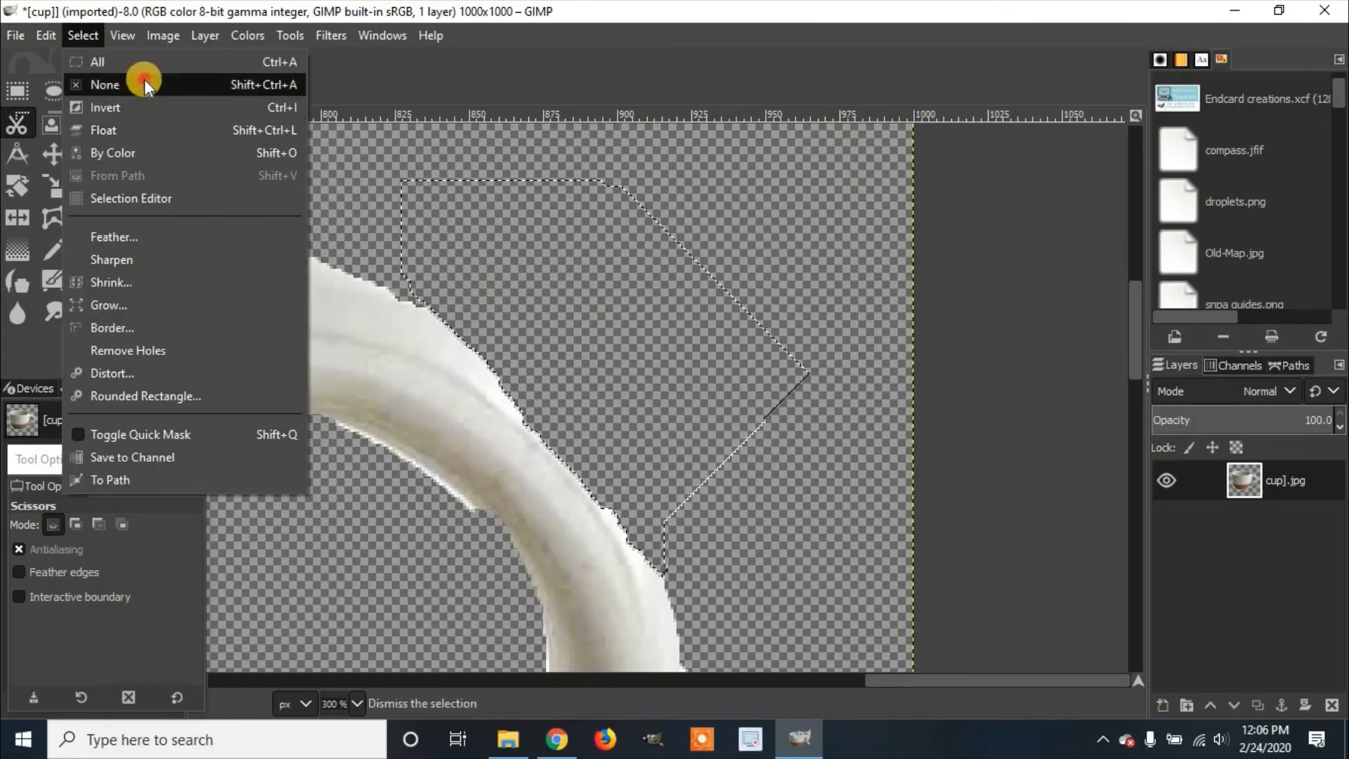
left_click(145, 83)
scroll(524, 279, "down", 4)
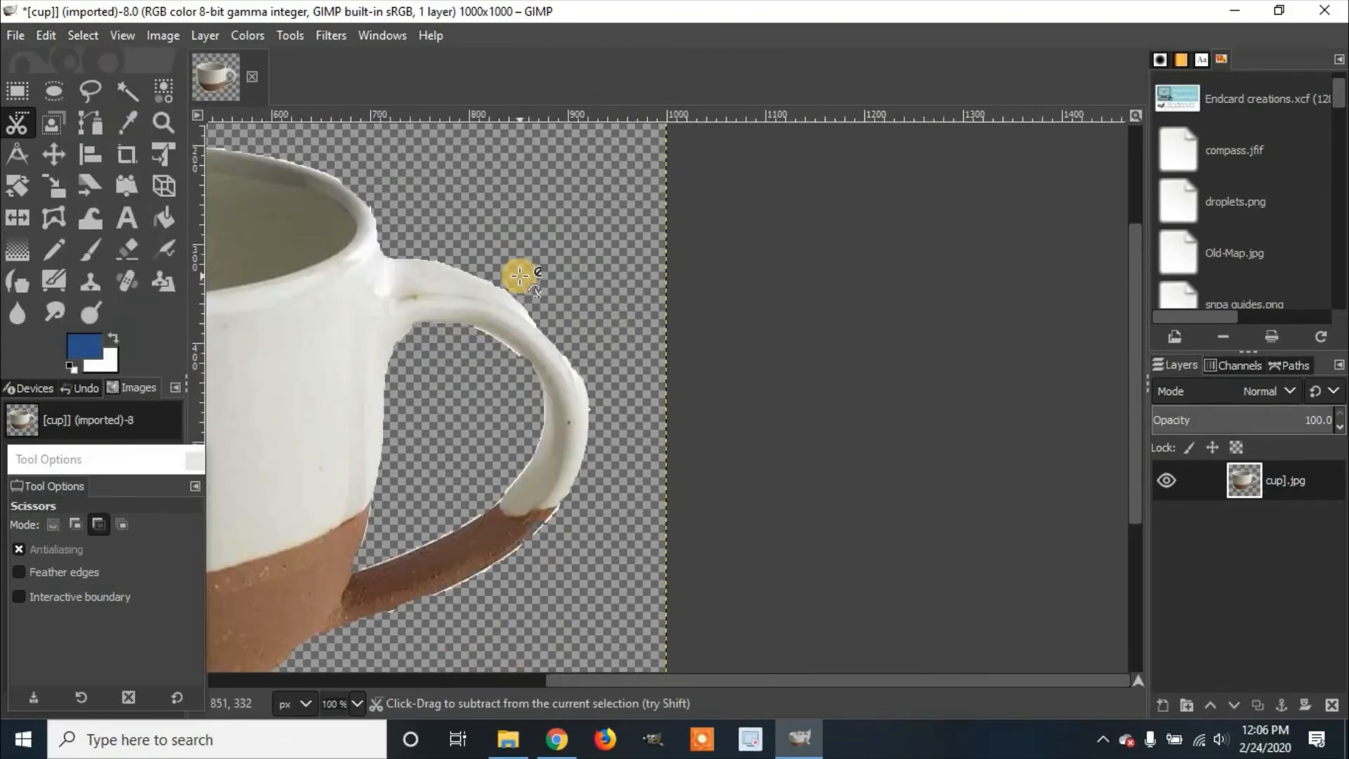
scroll(766, 281, "down", 1)
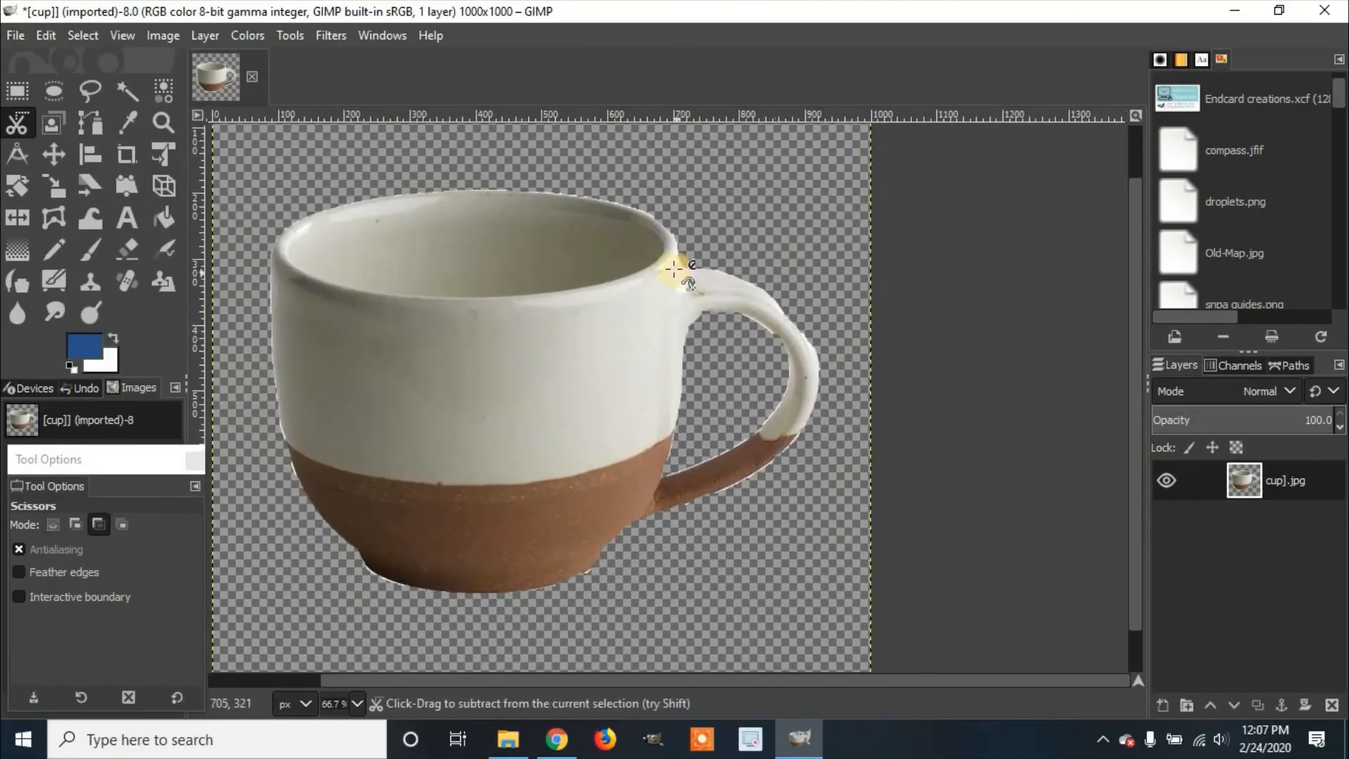